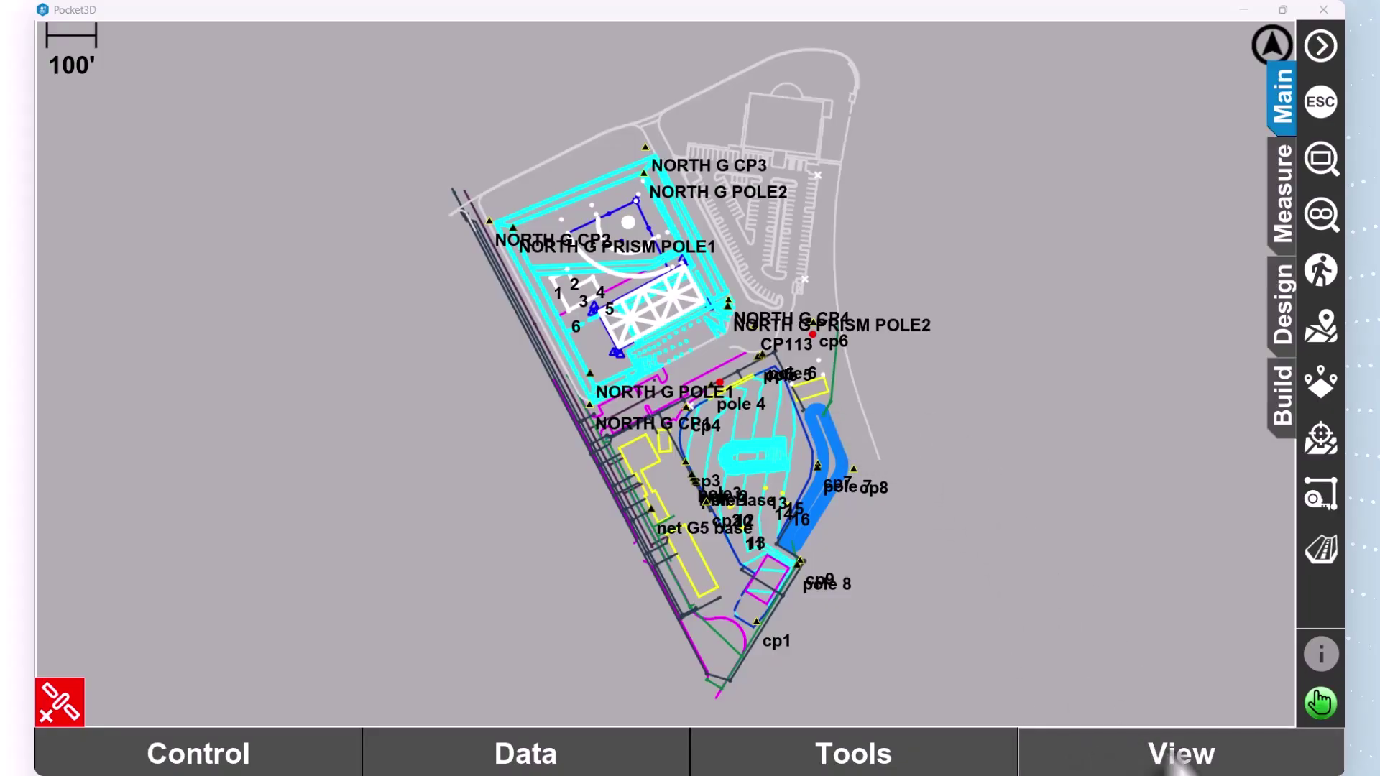
View the software's version information and its license authorization details, then close both without changes.
{"action": "left_click", "coordinate": [1213, 756]}
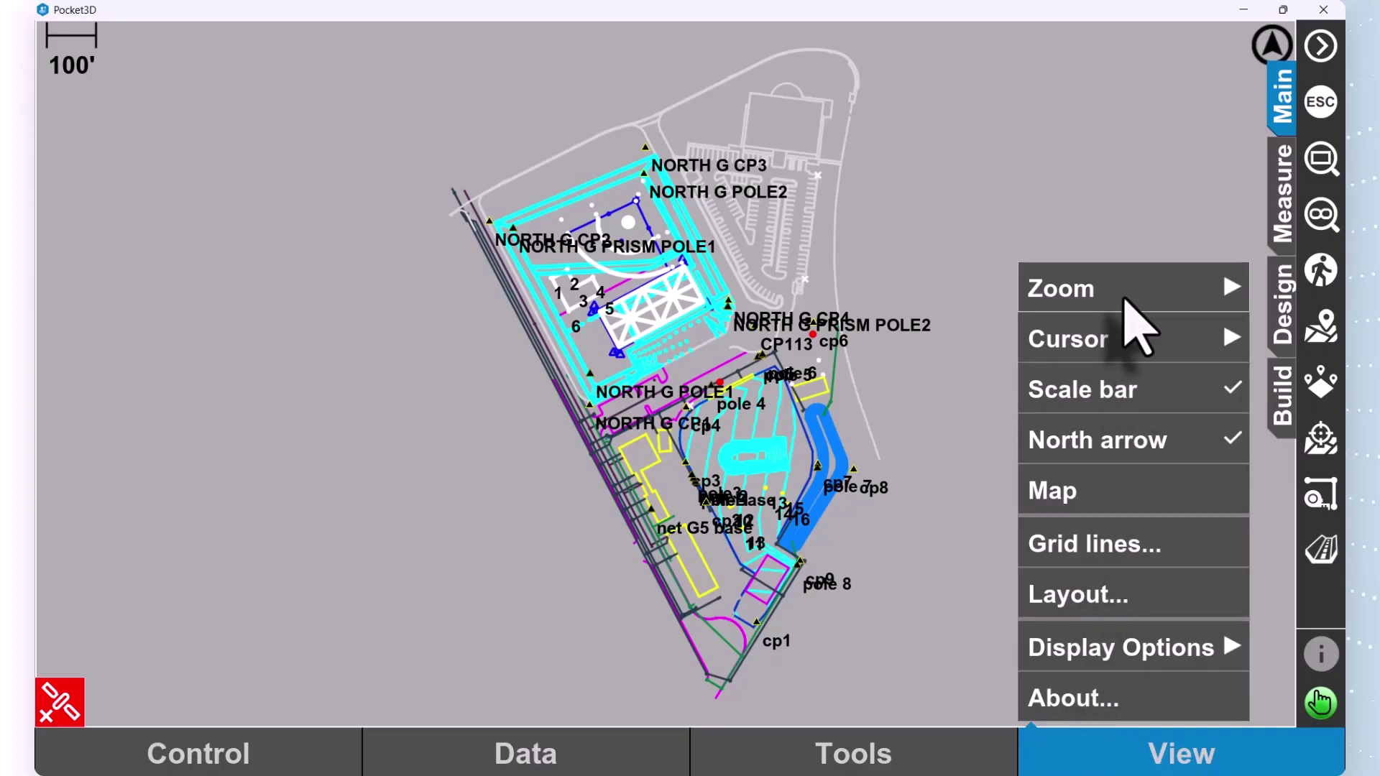
{"action": "left_click", "coordinate": [1105, 695]}
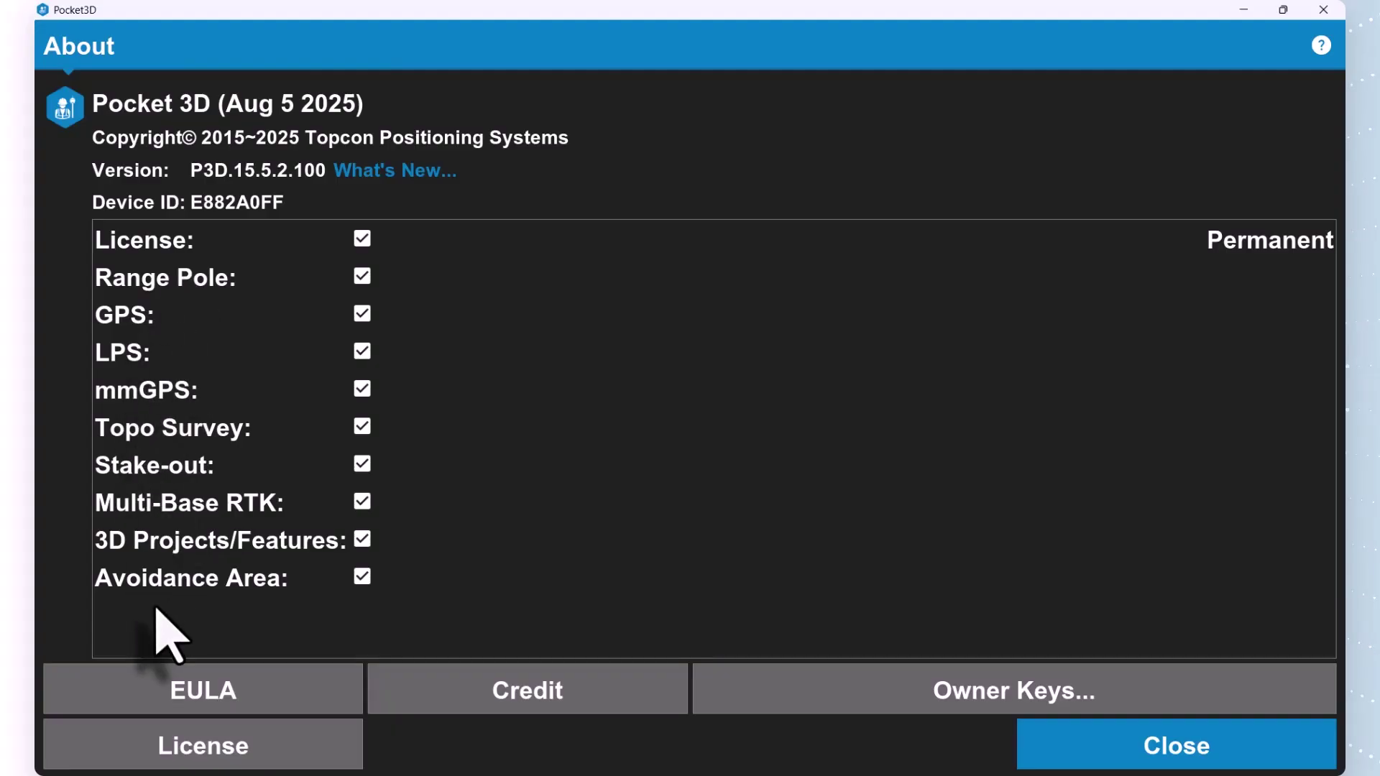
{"action": "left_click", "coordinate": [233, 764]}
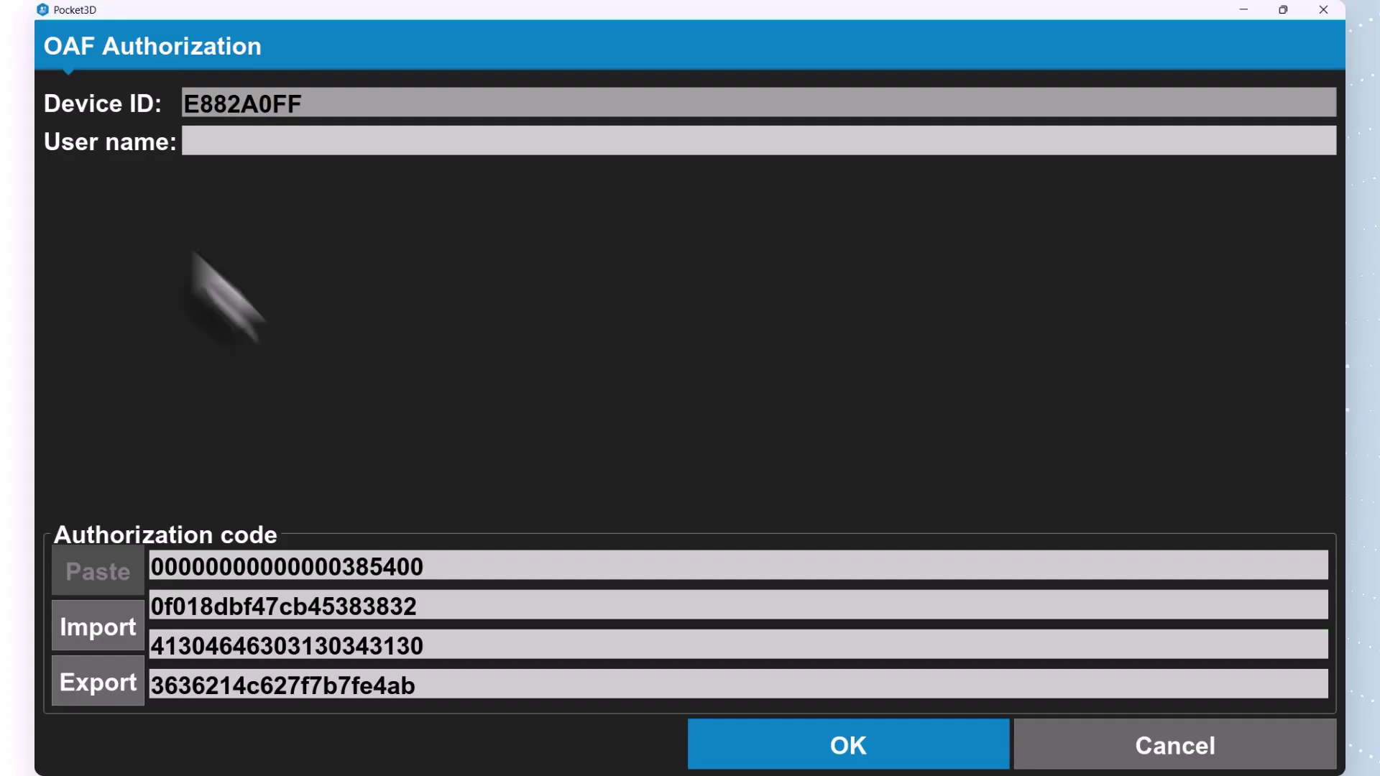
{"action": "left_click", "coordinate": [1162, 751]}
{"action": "left_click", "coordinate": [1162, 751]}
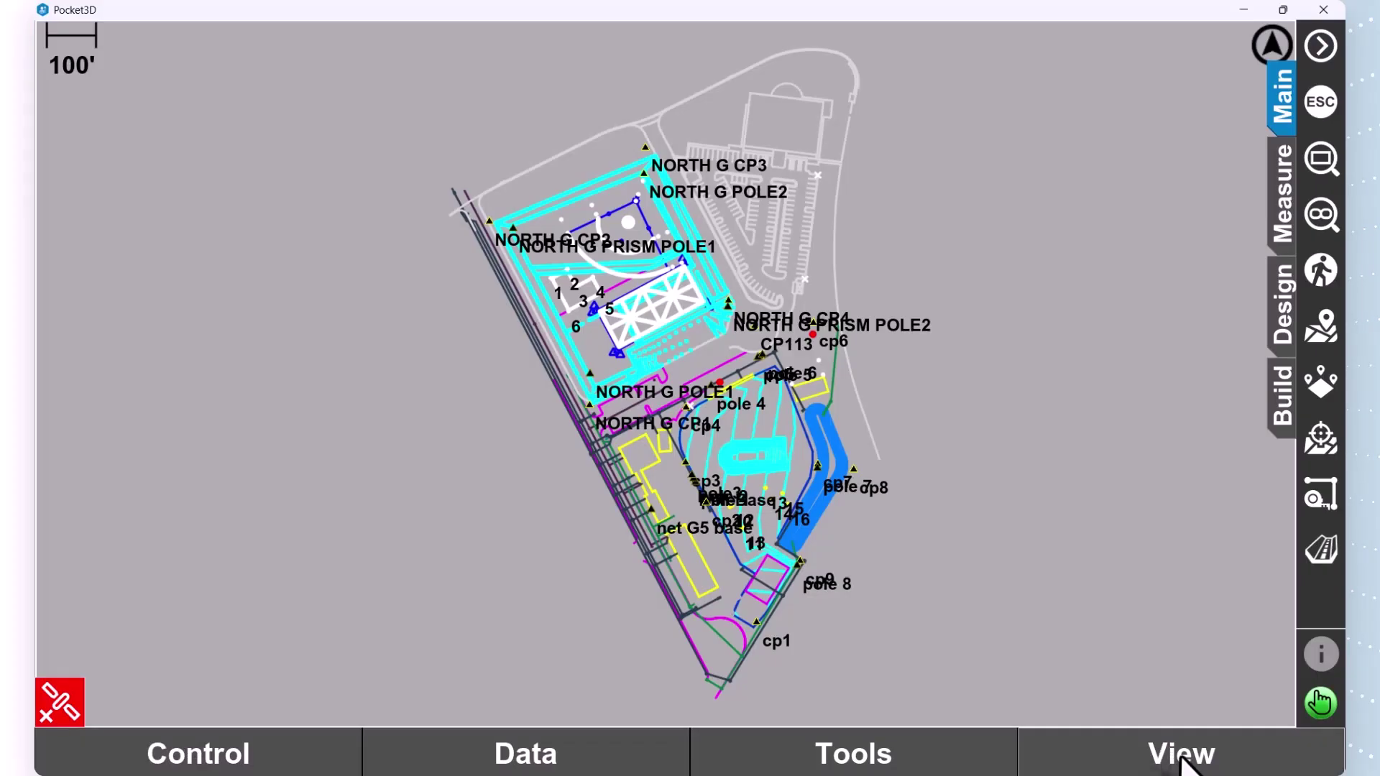
Change the interface language to English v12.
{"action": "left_click", "coordinate": [1183, 764]}
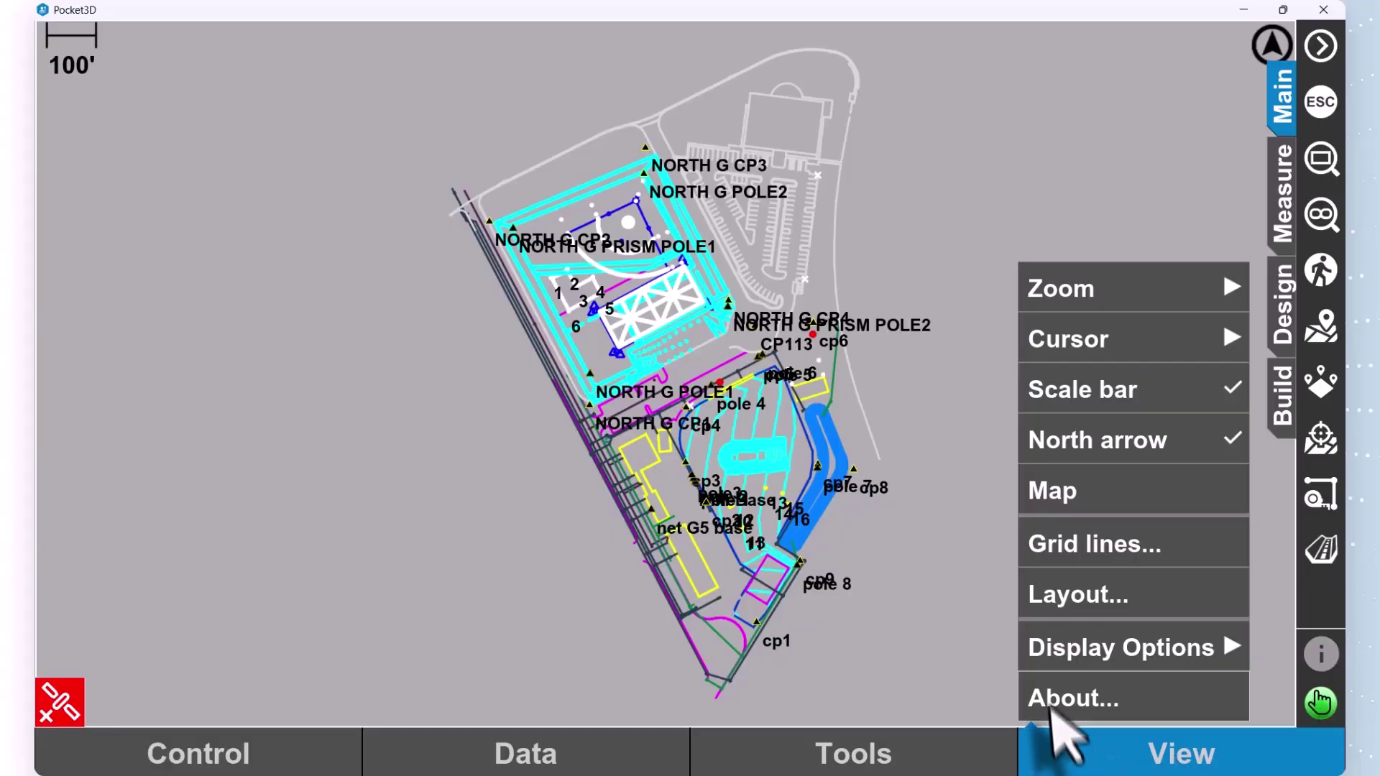
{"action": "left_click", "coordinate": [1149, 656]}
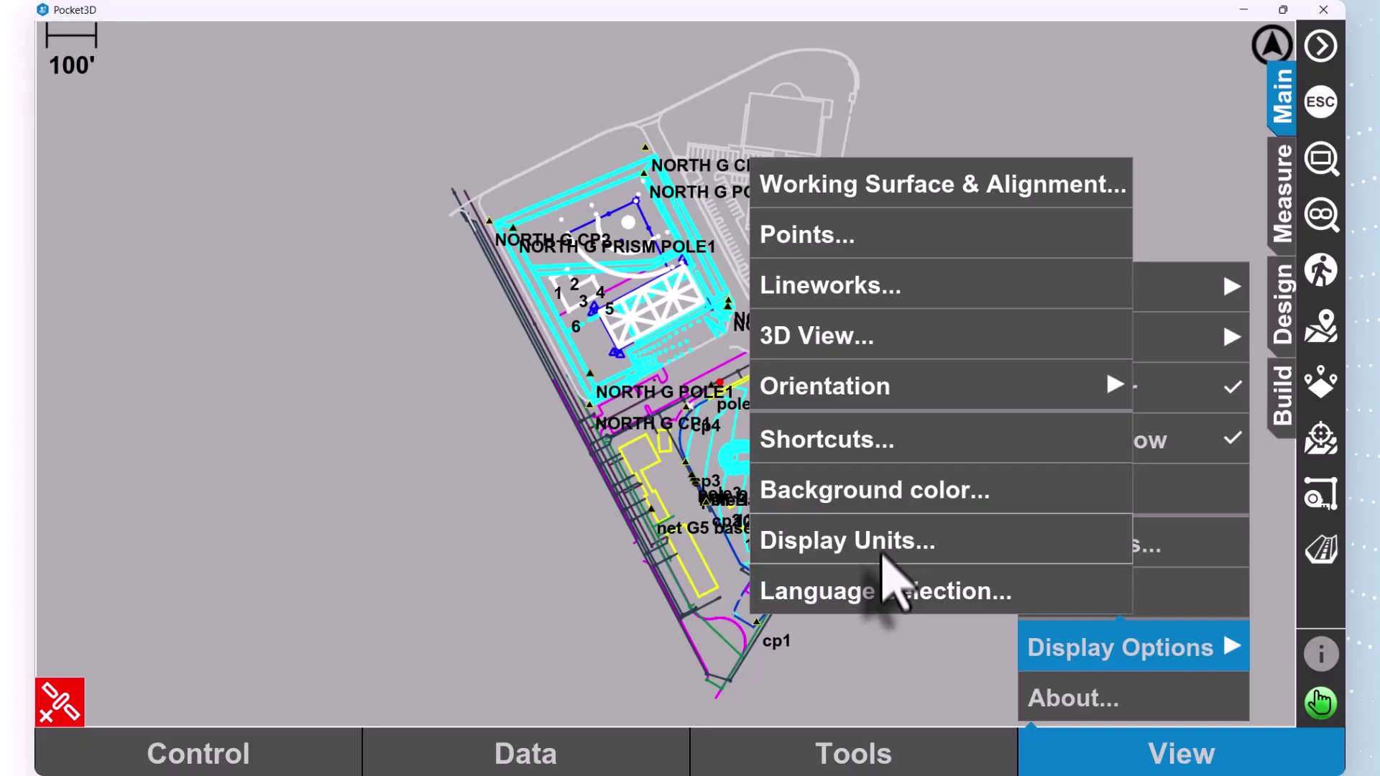
{"action": "left_click", "coordinate": [862, 595]}
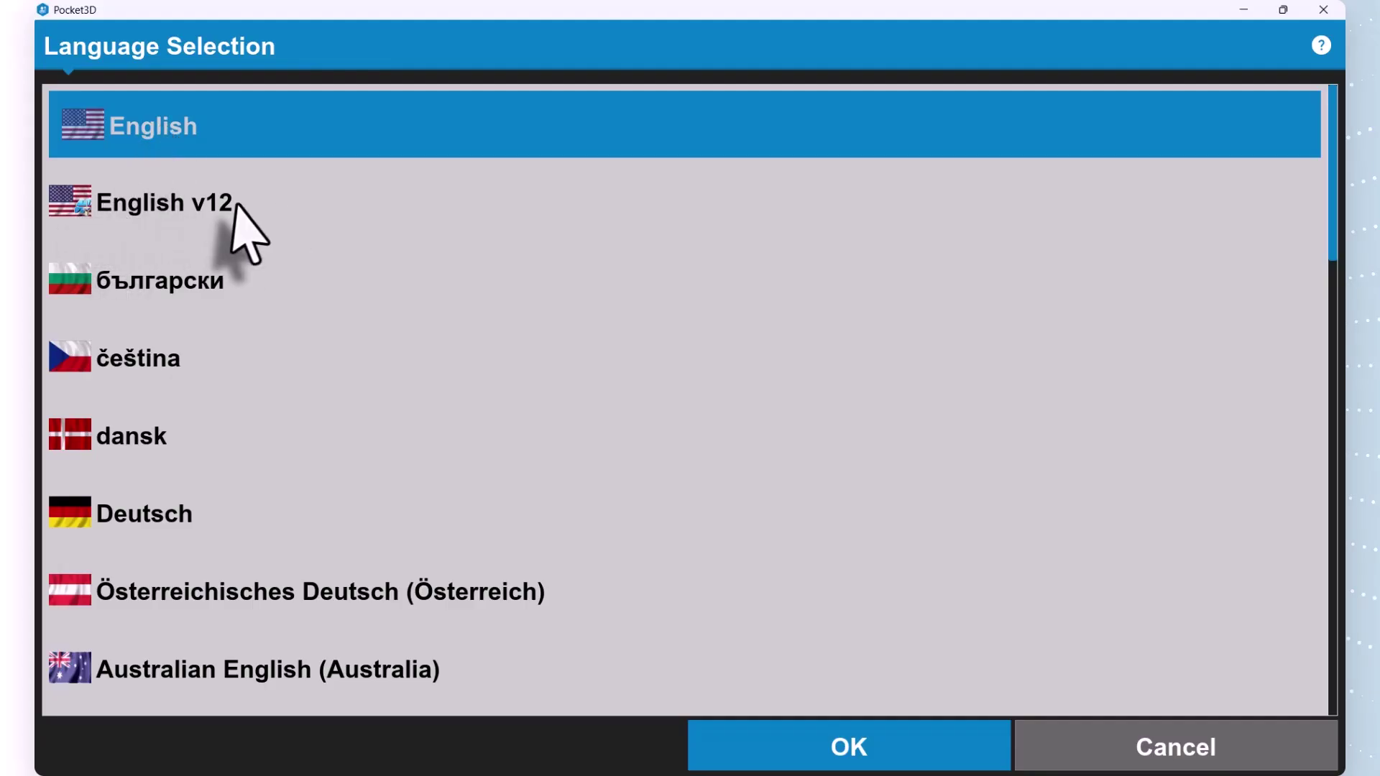
{"action": "left_click", "coordinate": [159, 208]}
{"action": "left_click", "coordinate": [826, 744]}
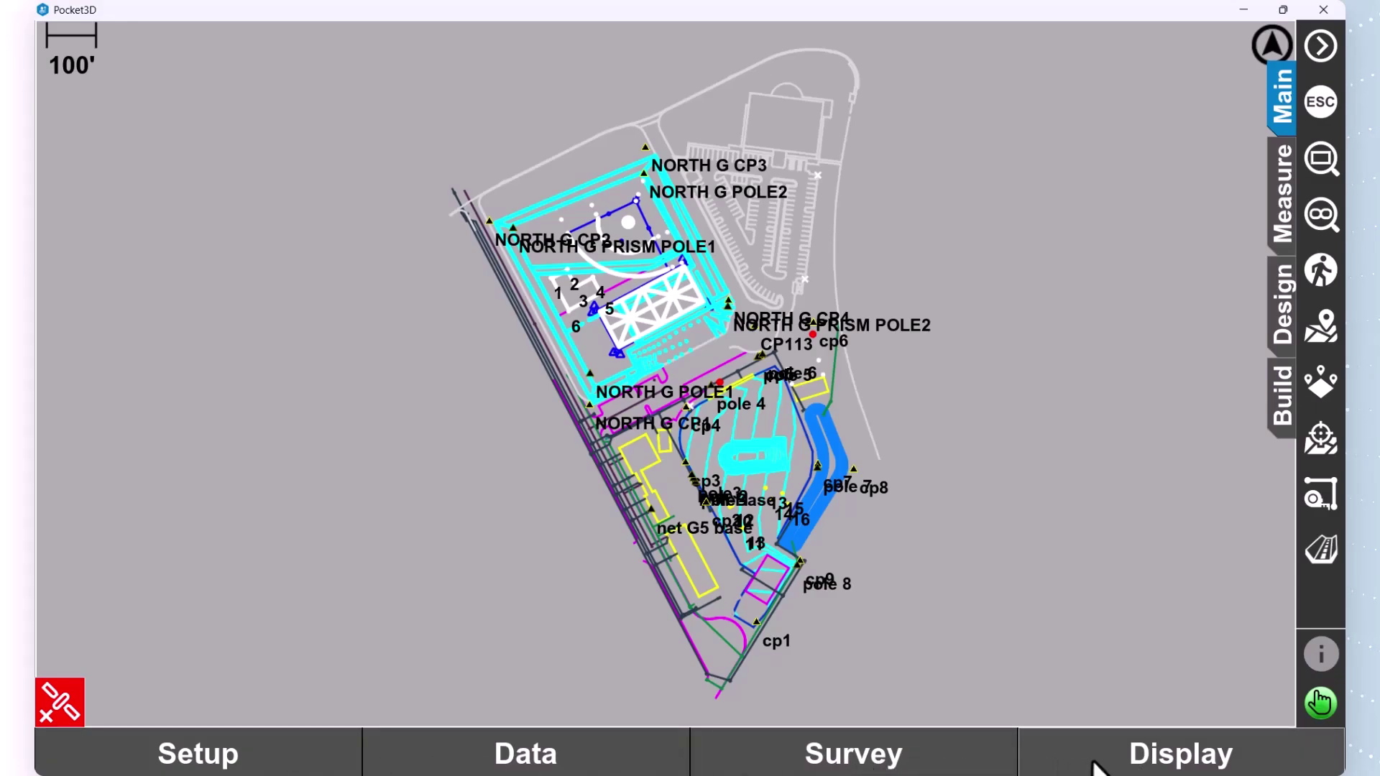
Switch the interface language back to standard English.
{"action": "left_click", "coordinate": [1131, 751]}
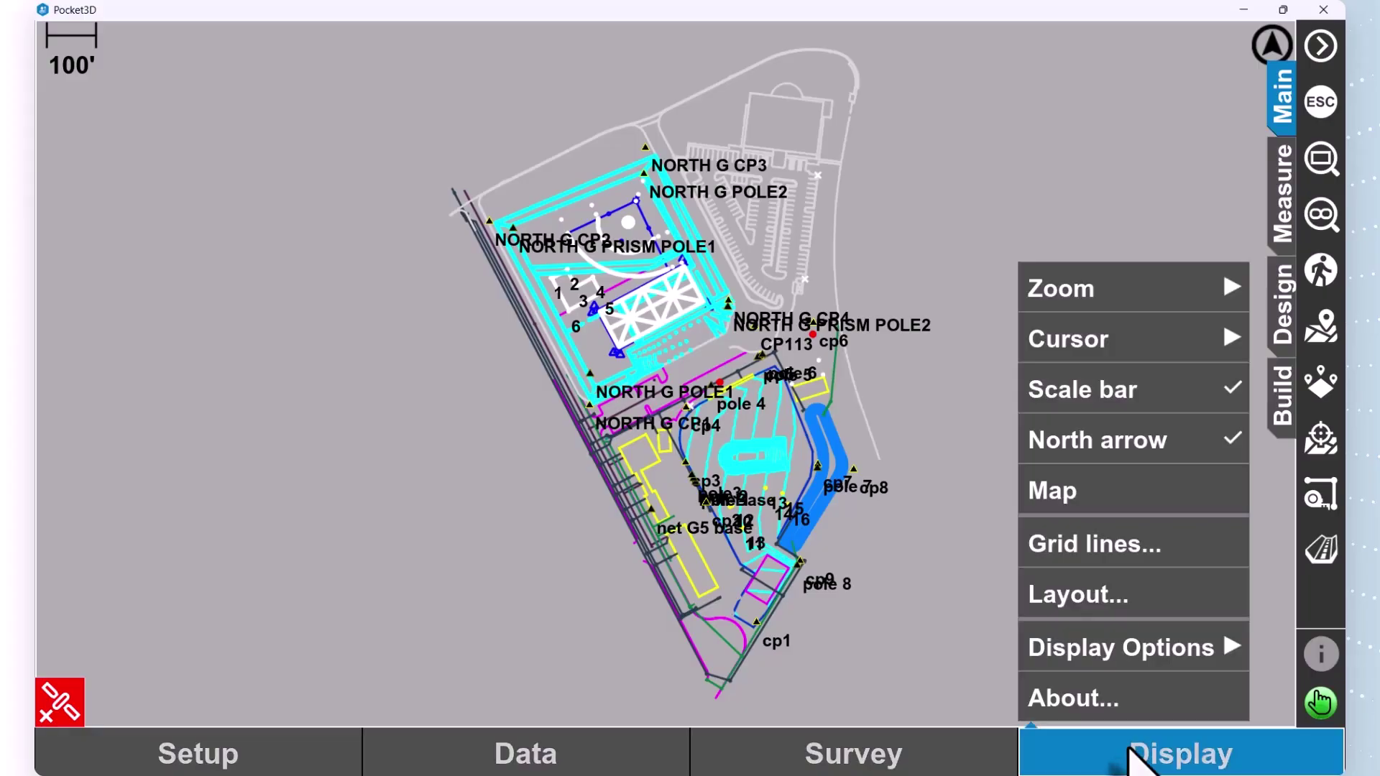
{"action": "left_click", "coordinate": [1110, 651]}
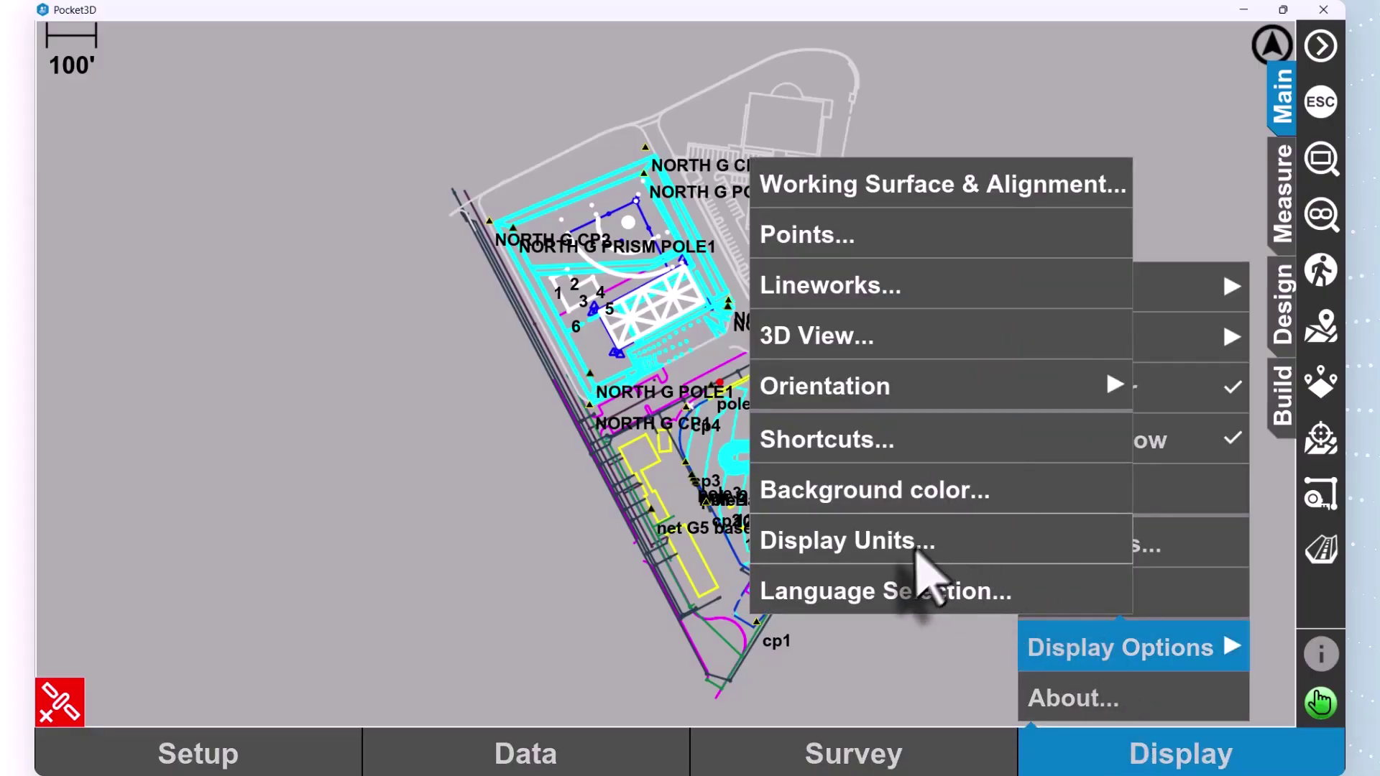
{"action": "left_click", "coordinate": [891, 591]}
{"action": "left_click_drag", "start_coordinate": [191, 148], "coordinate": [222, 246]}
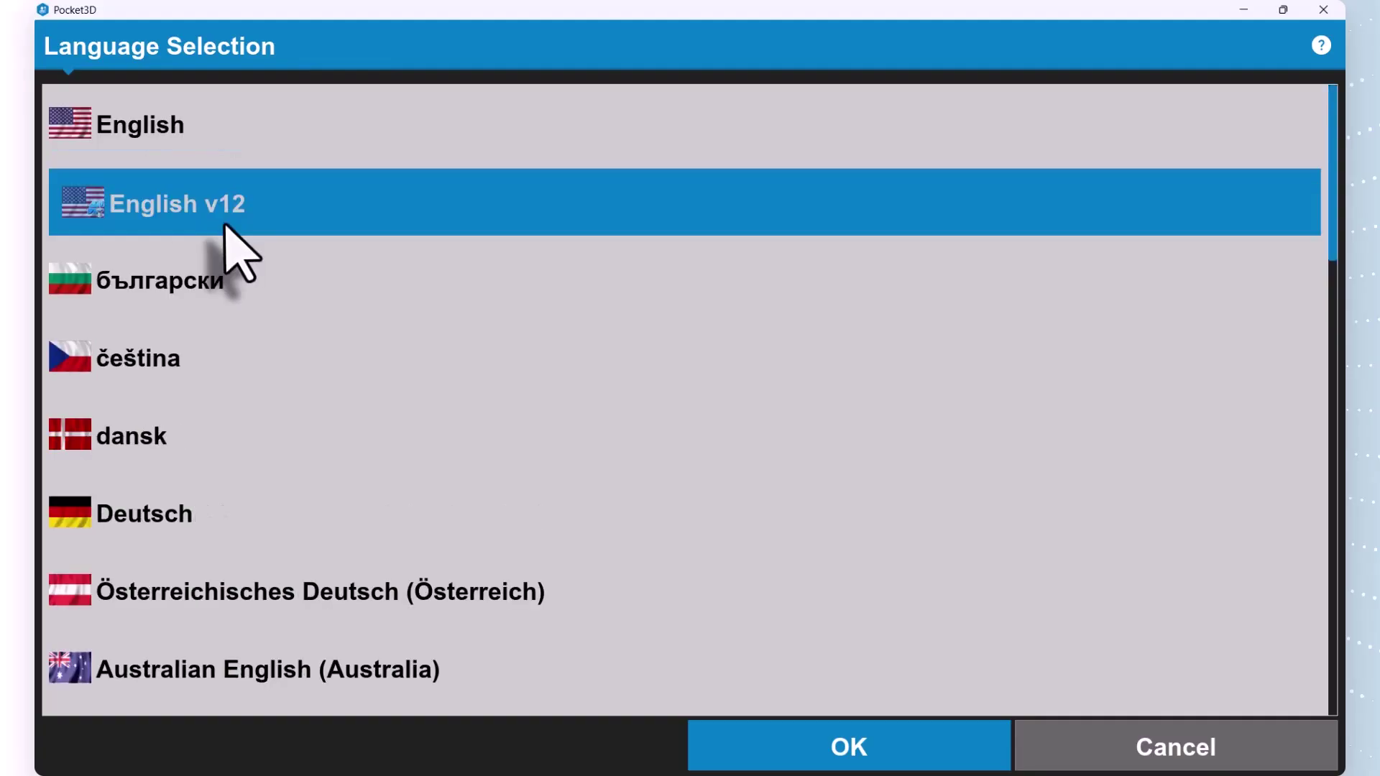
{"action": "left_click", "coordinate": [181, 124]}
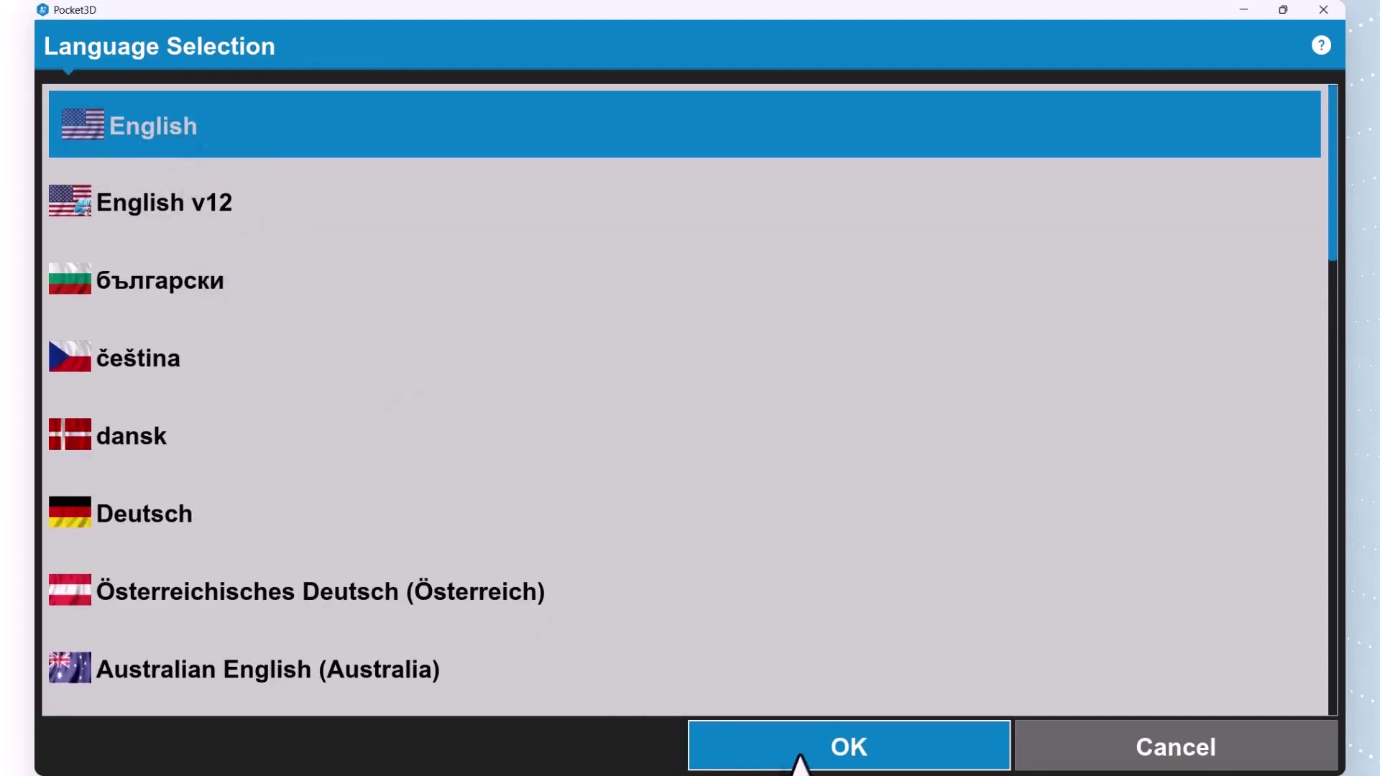
{"action": "left_click", "coordinate": [795, 743]}
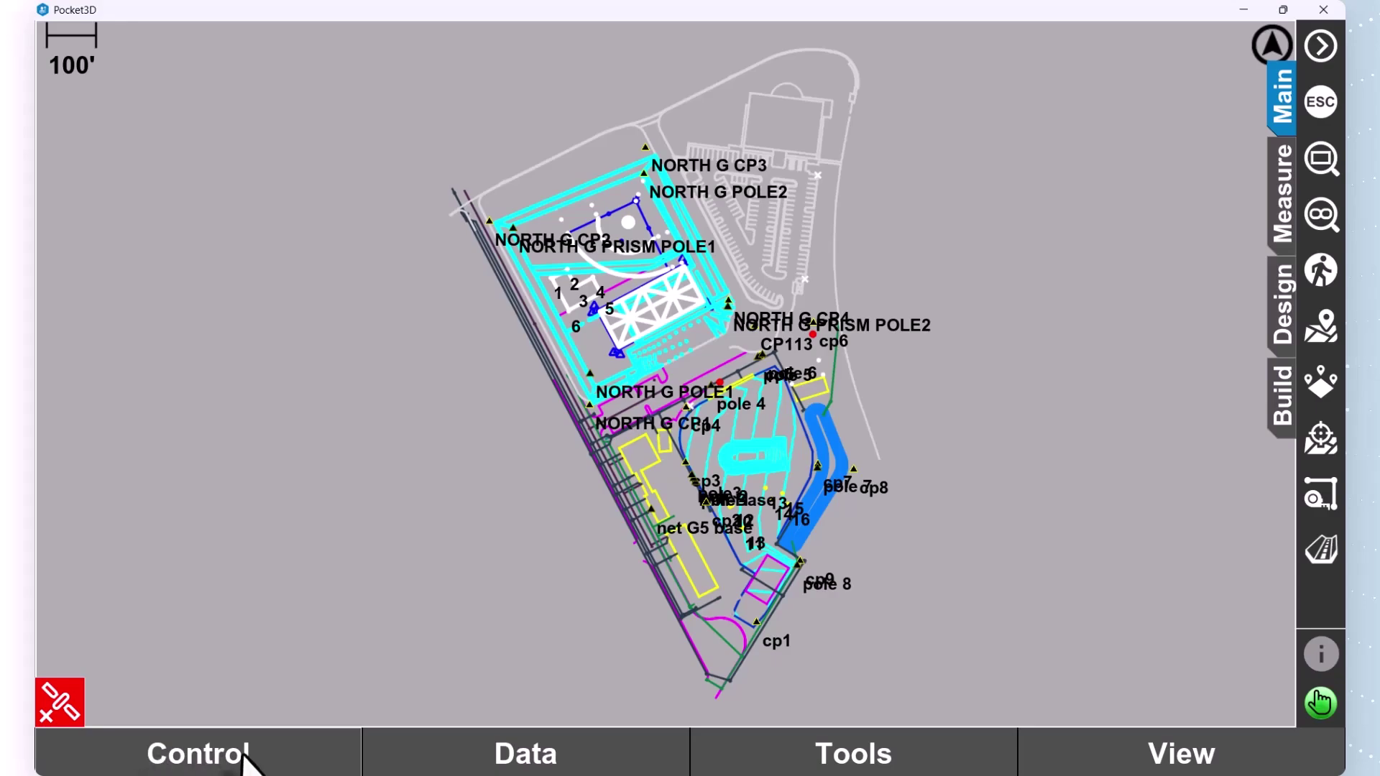
In the display units settings, set distances to U.S. Survey feet with 2 decimal places.
{"action": "left_click", "coordinate": [1210, 765]}
{"action": "left_click", "coordinate": [1182, 651]}
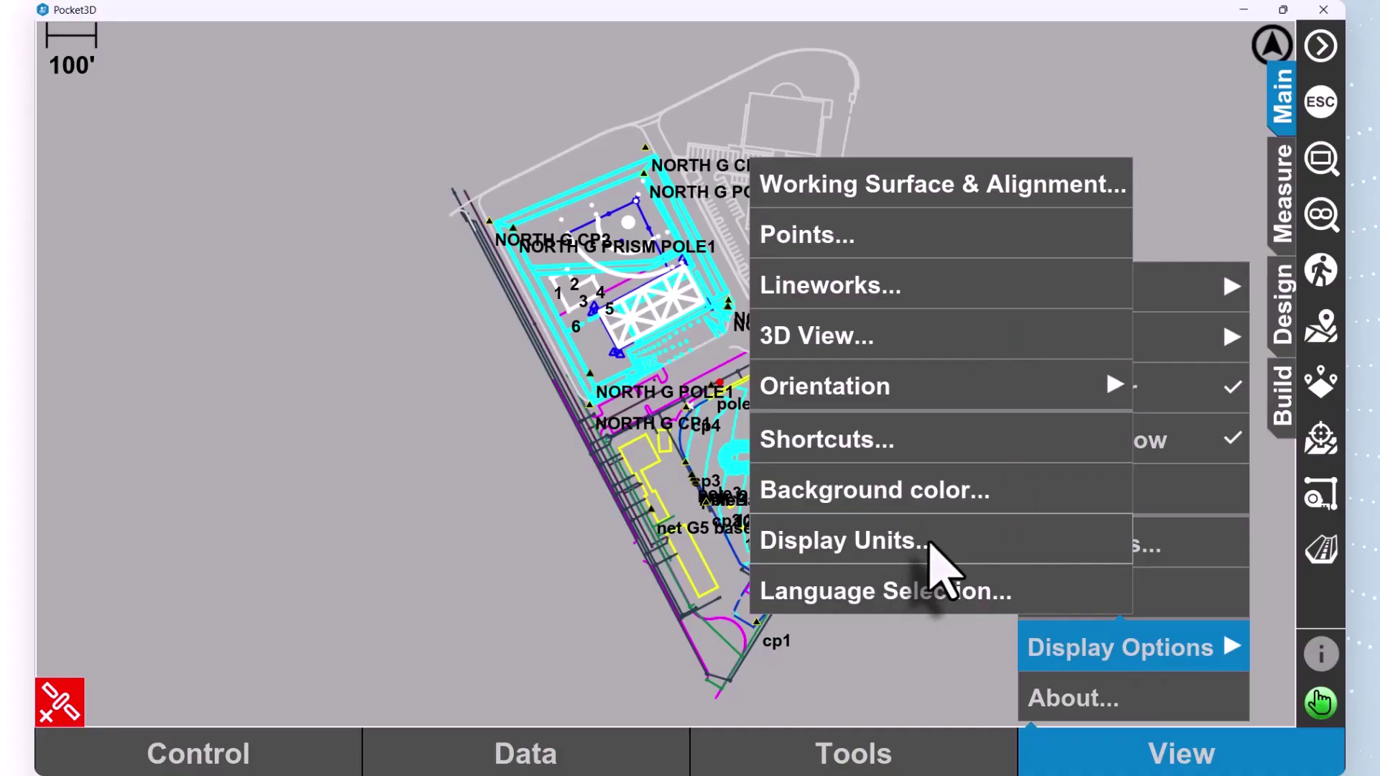
{"action": "left_click", "coordinate": [887, 552]}
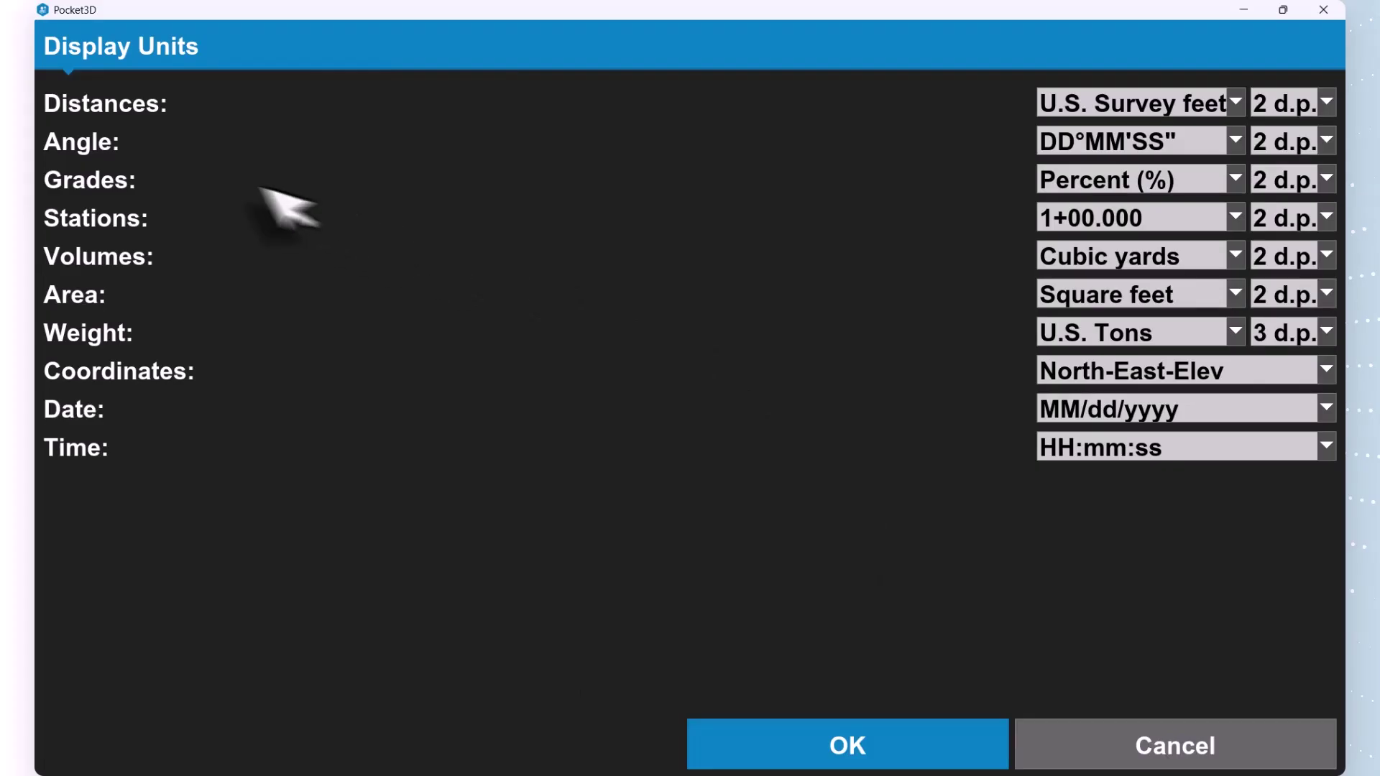
{"action": "left_click", "coordinate": [1222, 106]}
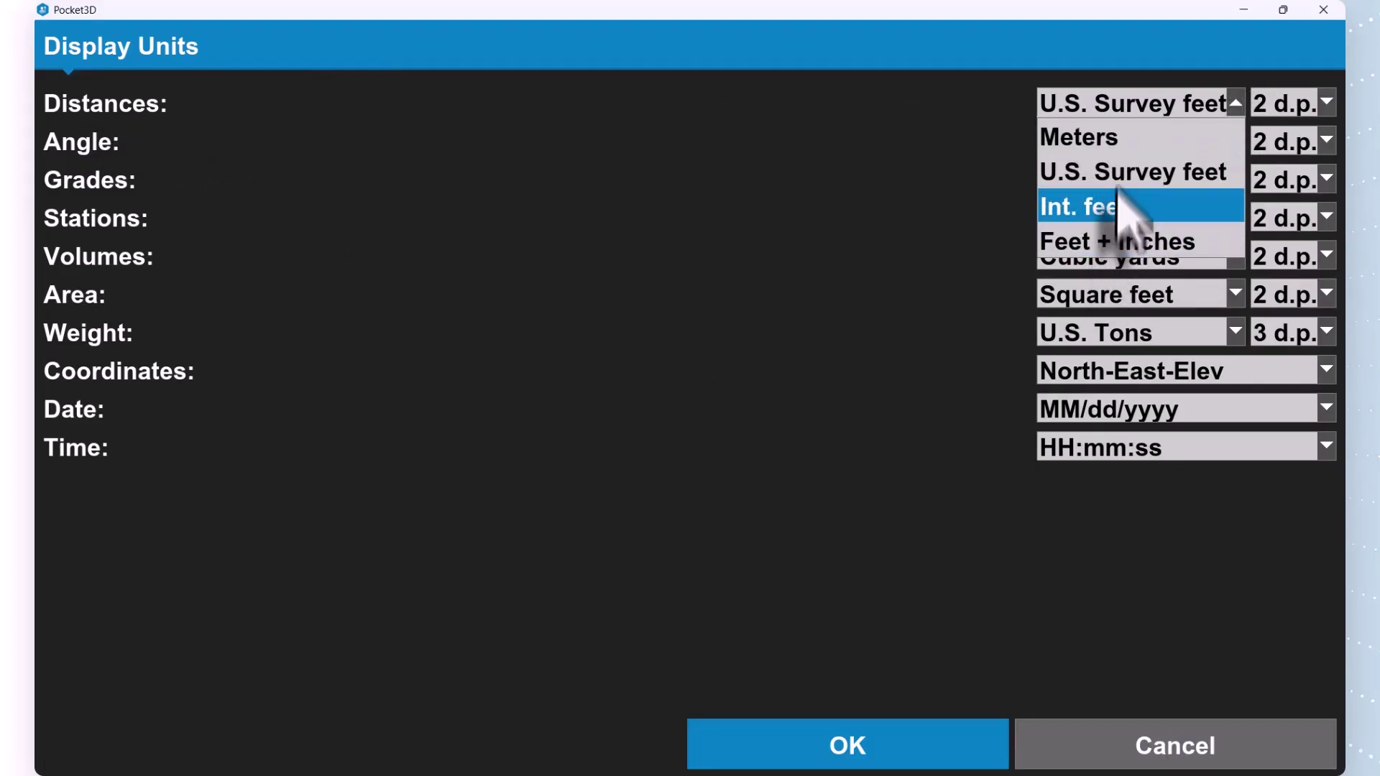
{"action": "left_click", "coordinate": [1062, 176]}
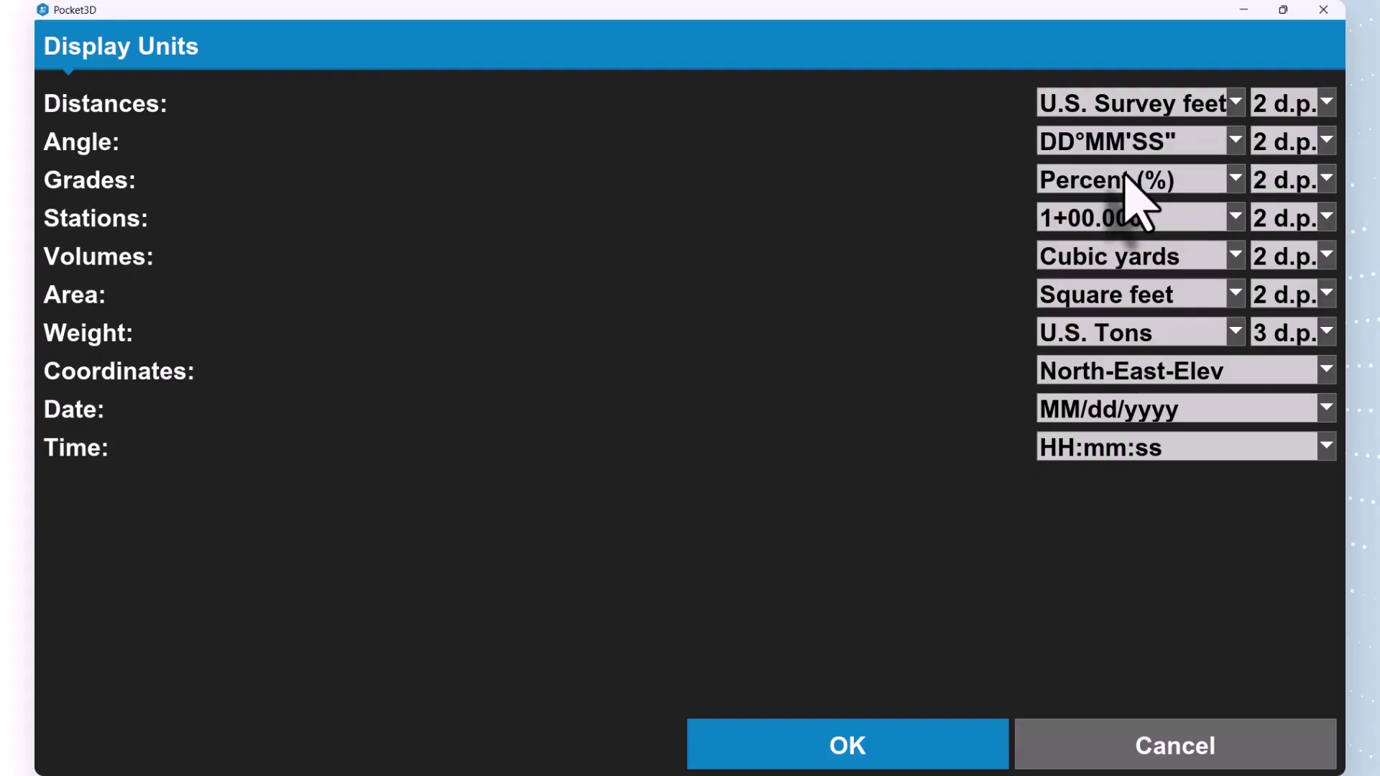
{"action": "left_click", "coordinate": [1327, 105]}
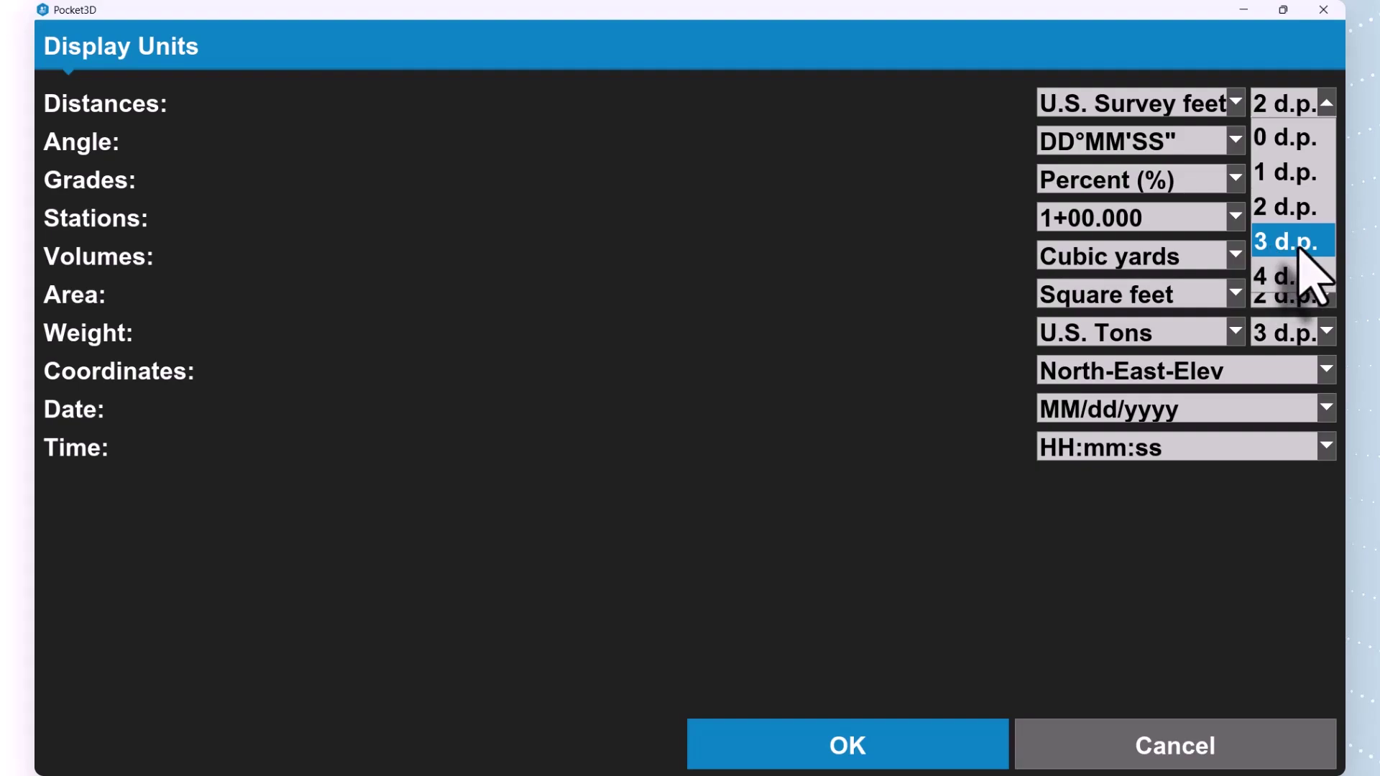
{"action": "left_click", "coordinate": [1293, 208]}
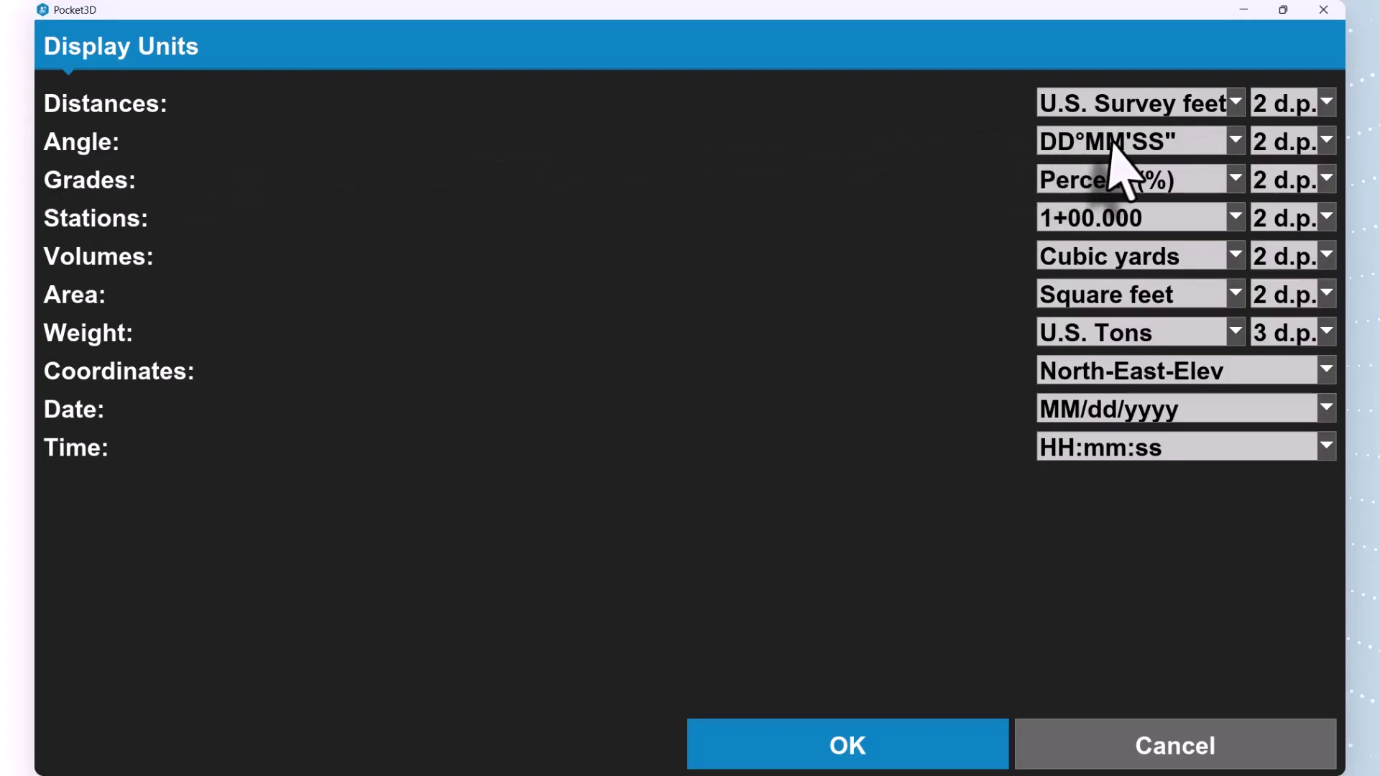
Set the angle format to DD°MM'SS" and keep grades as Percent (%).
{"action": "left_click", "coordinate": [1179, 144]}
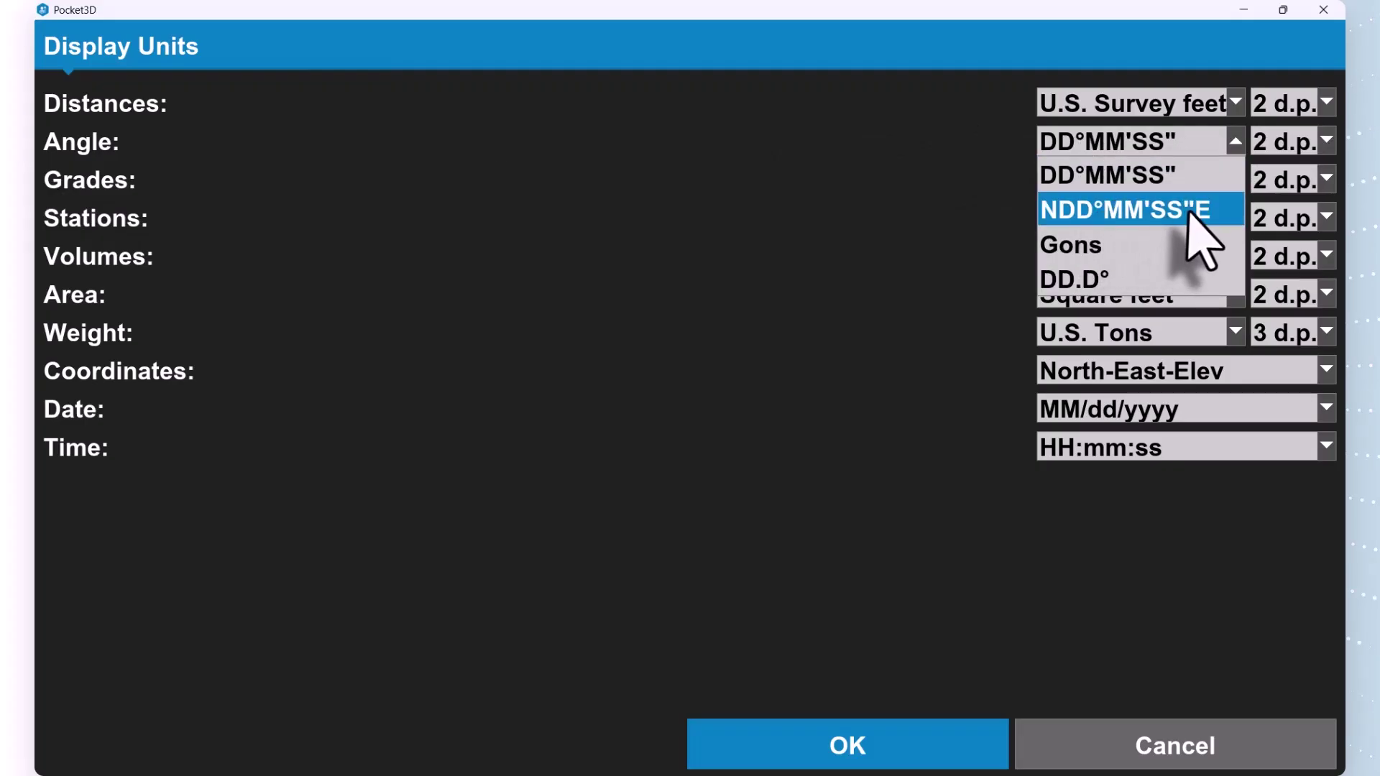
{"action": "left_click", "coordinate": [1136, 180]}
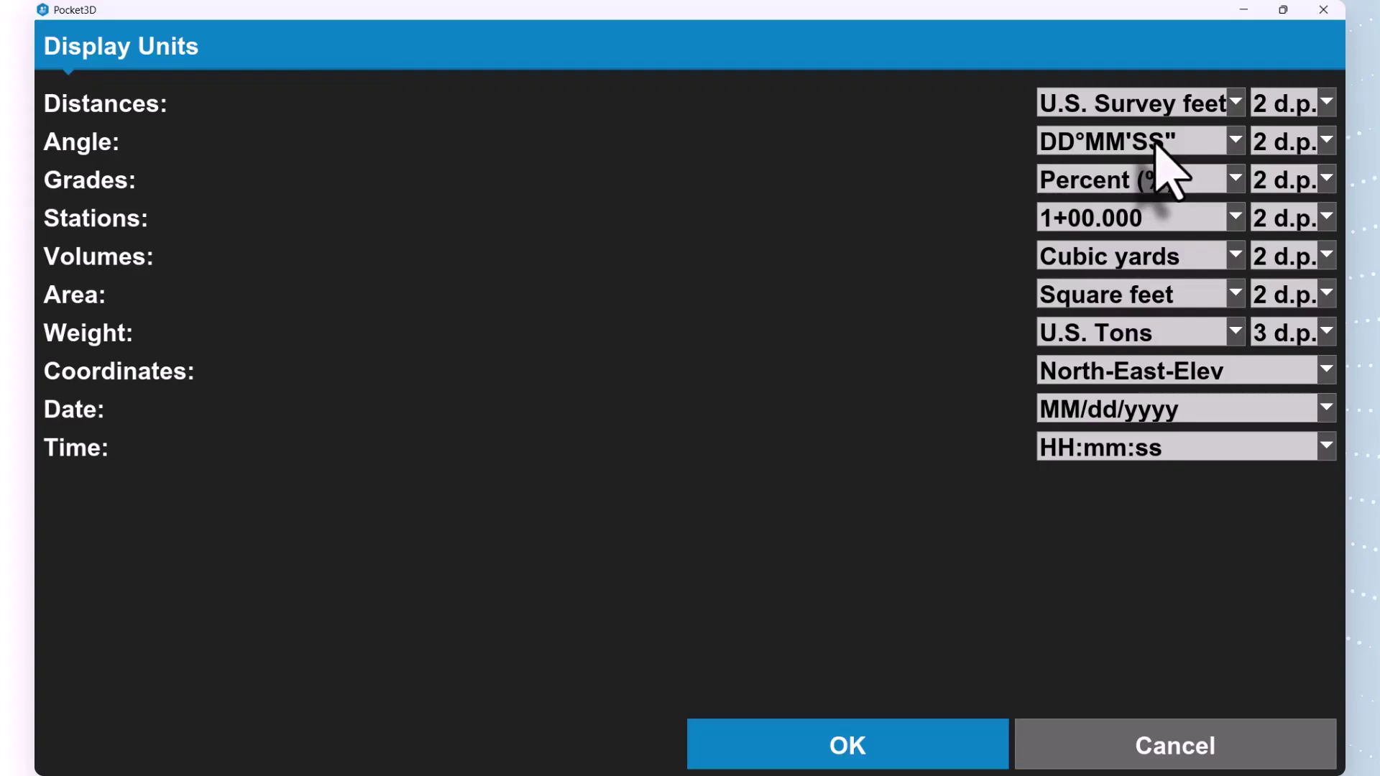
{"action": "left_click", "coordinate": [1107, 181]}
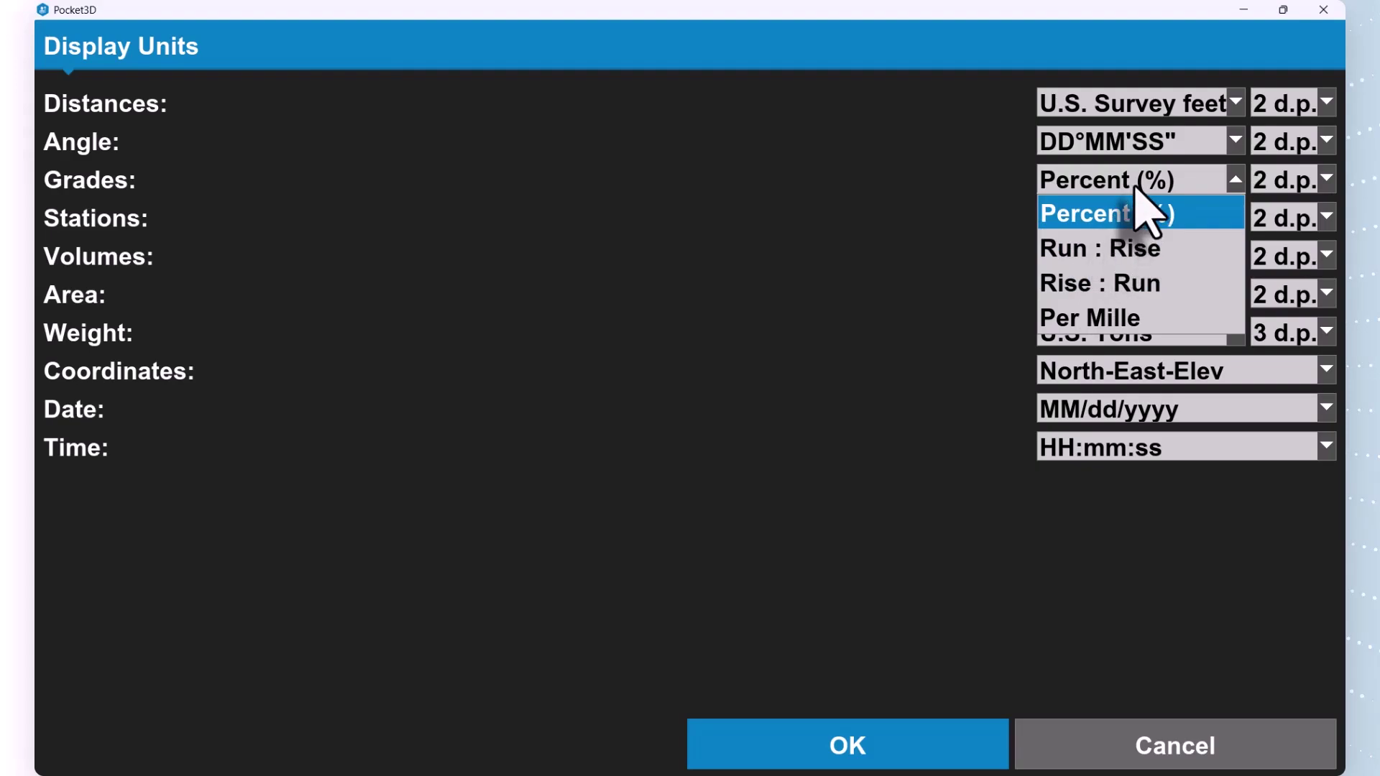
{"action": "left_click", "coordinate": [1135, 191]}
Set the station format to 1+00.000 and the volume unit to Cubic yards.
{"action": "left_click", "coordinate": [1180, 218]}
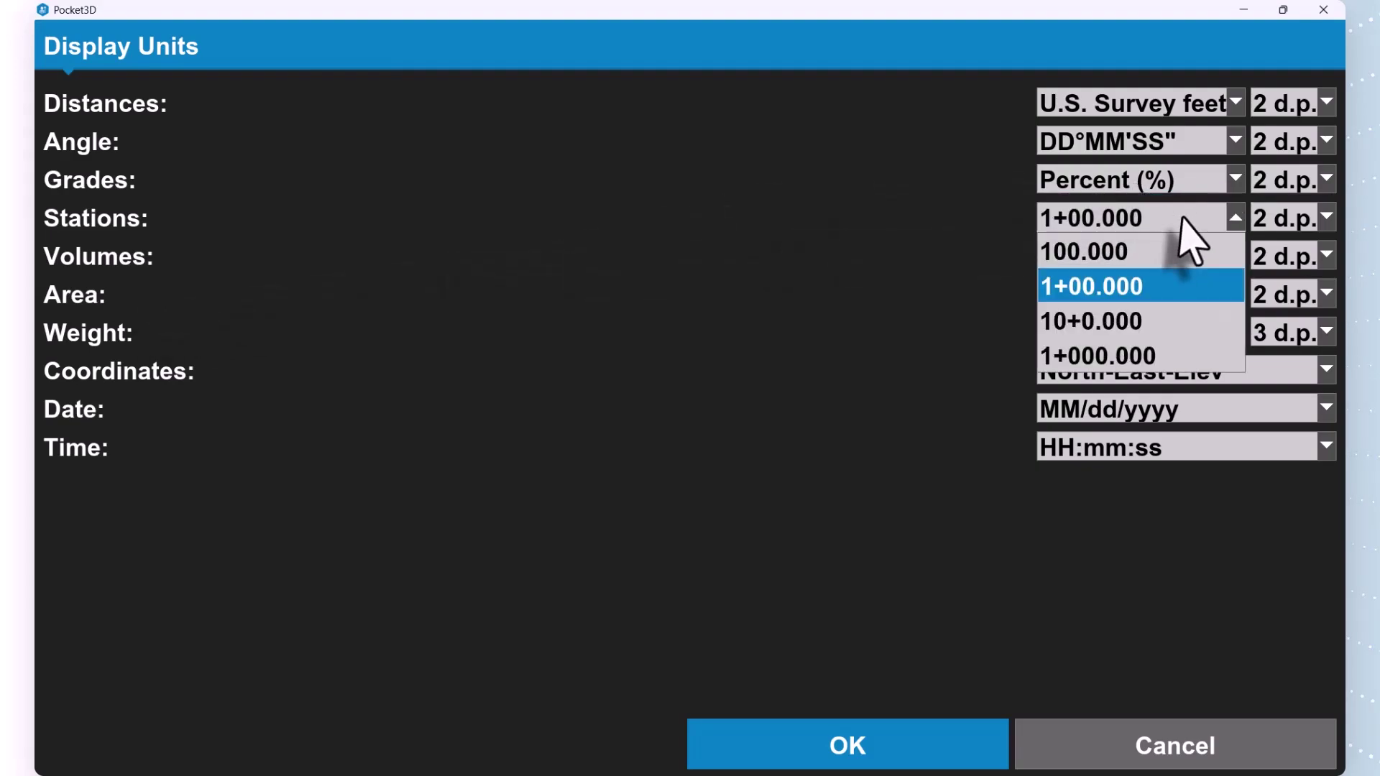
{"action": "left_click", "coordinate": [1090, 291]}
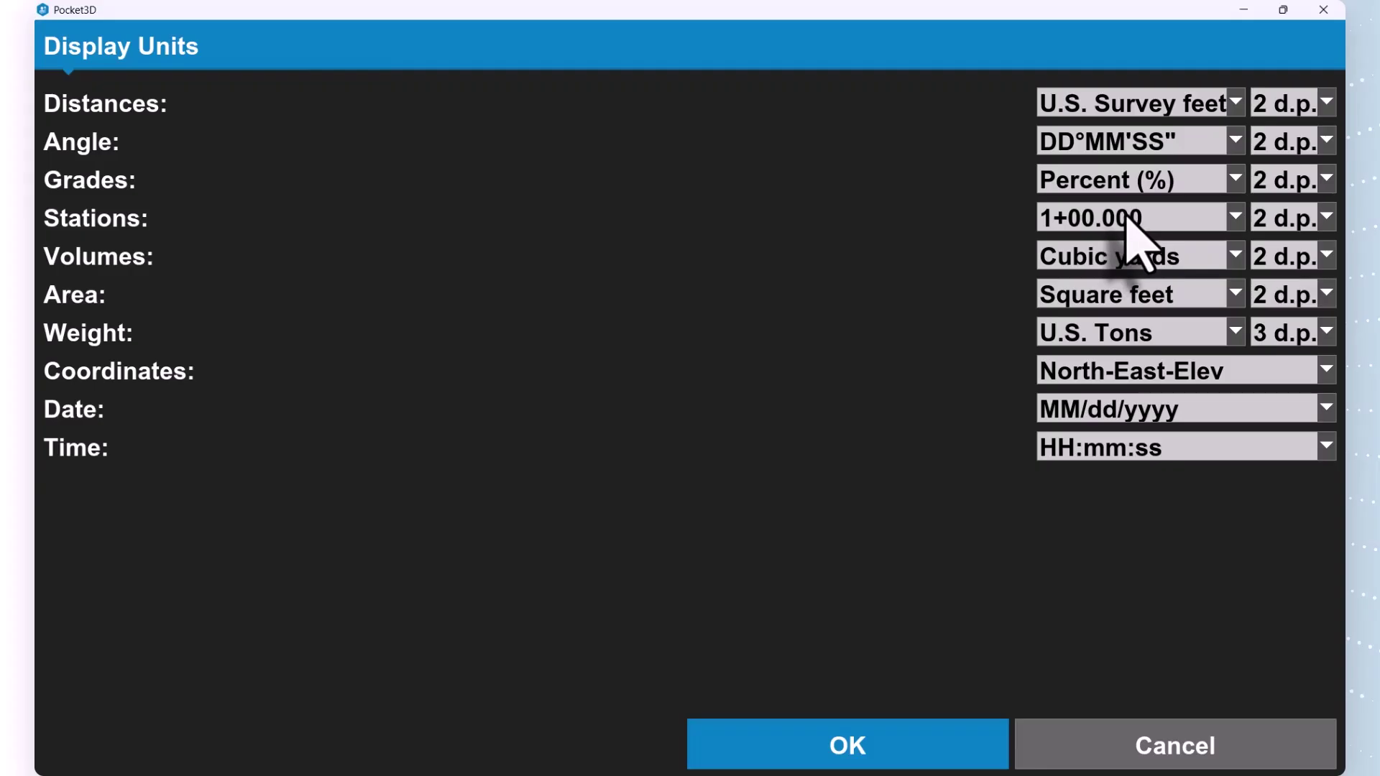
{"action": "left_click", "coordinate": [1132, 259]}
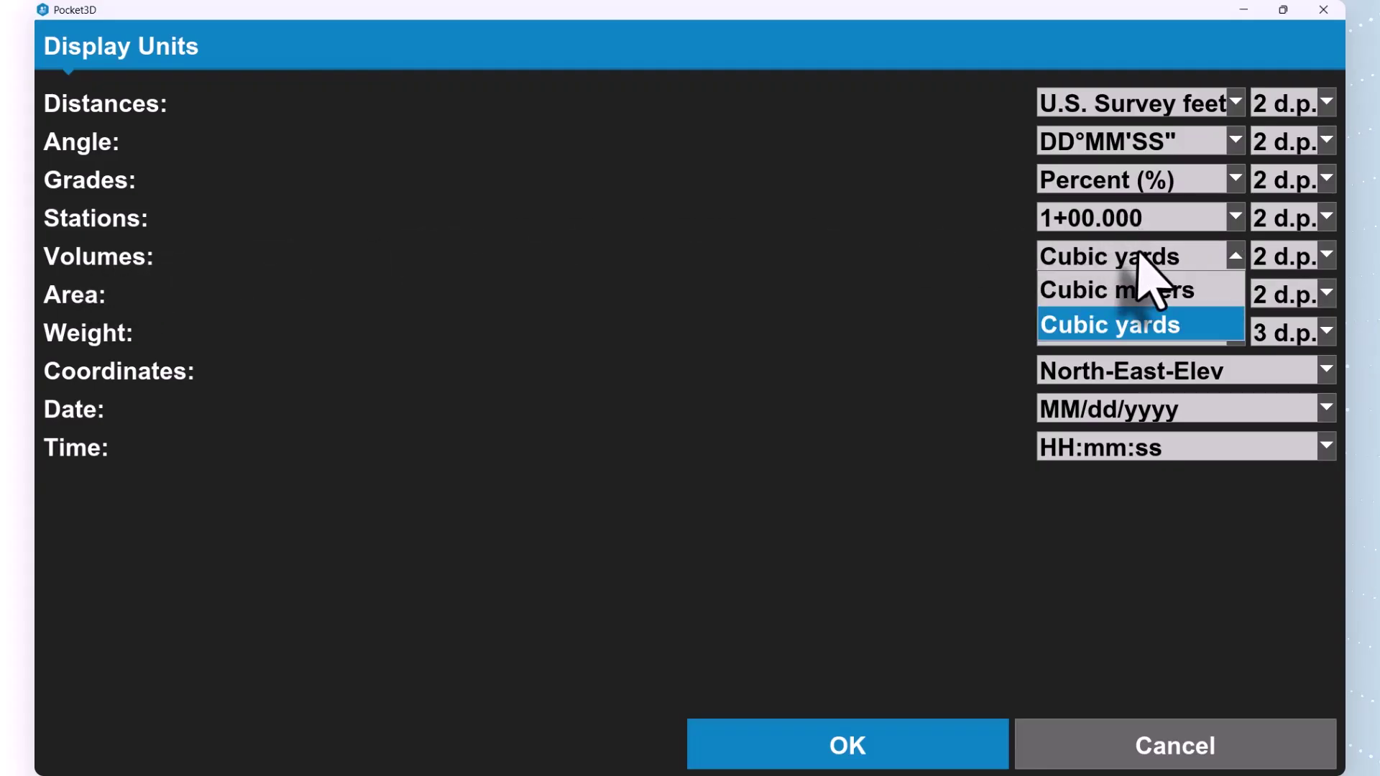
{"action": "left_click", "coordinate": [1112, 325]}
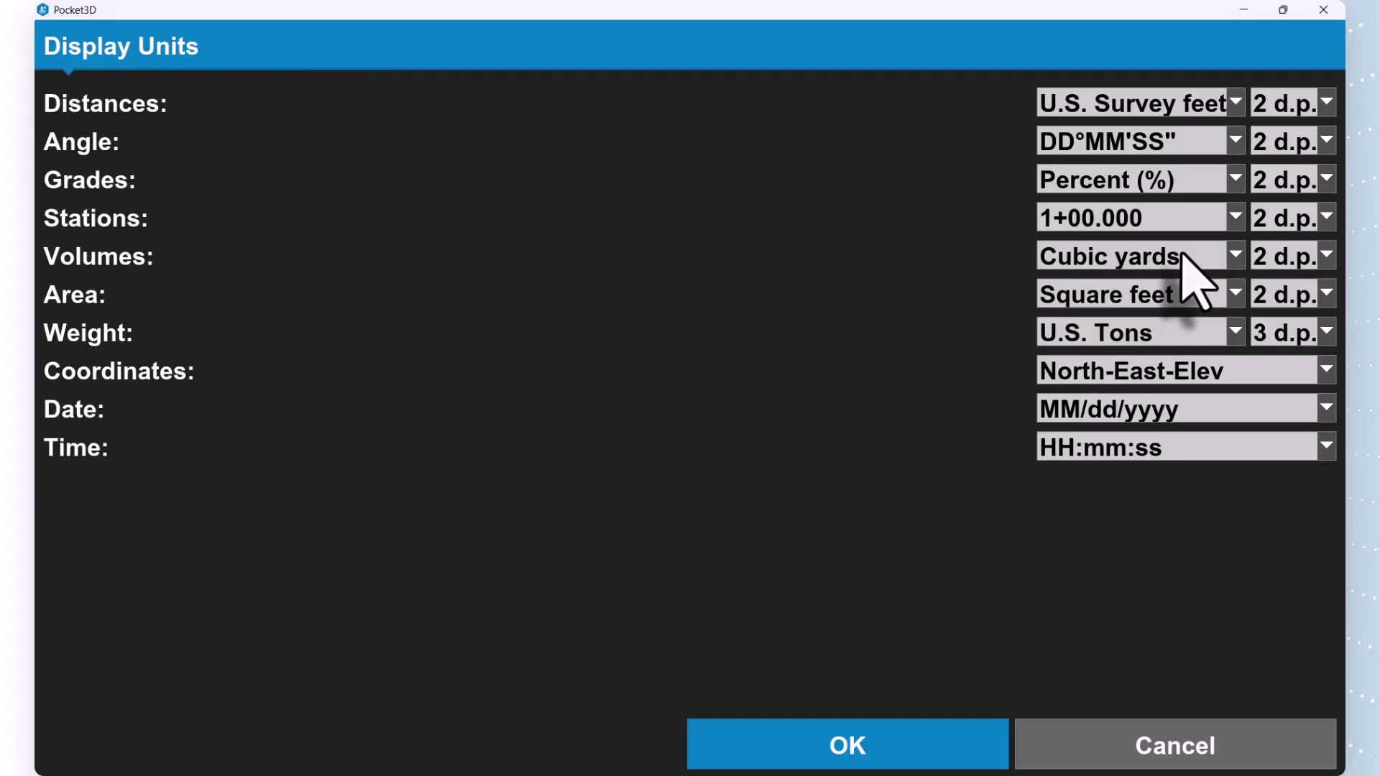
Set the area unit to Square feet and the weight unit to U.S. Tons.
{"action": "left_click", "coordinate": [1129, 301]}
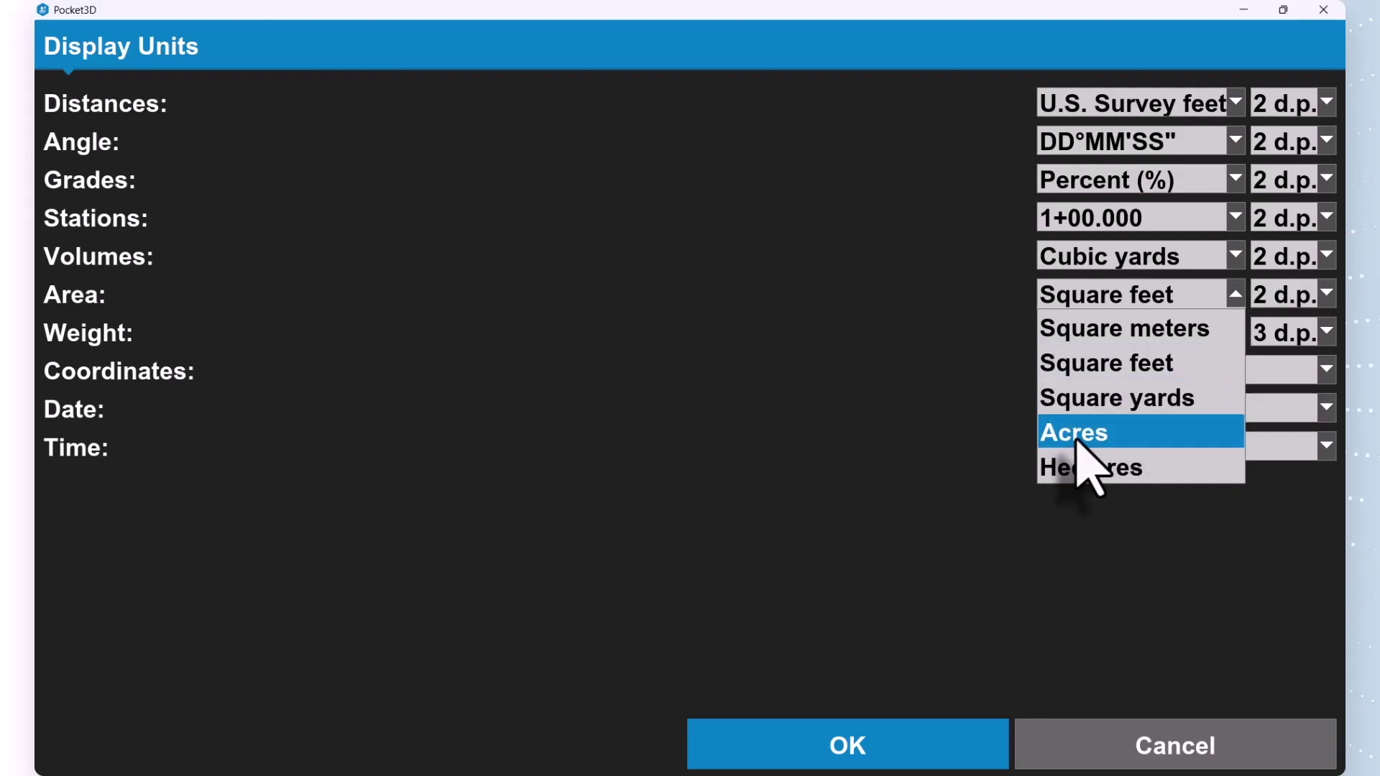
{"action": "left_click", "coordinate": [1121, 362]}
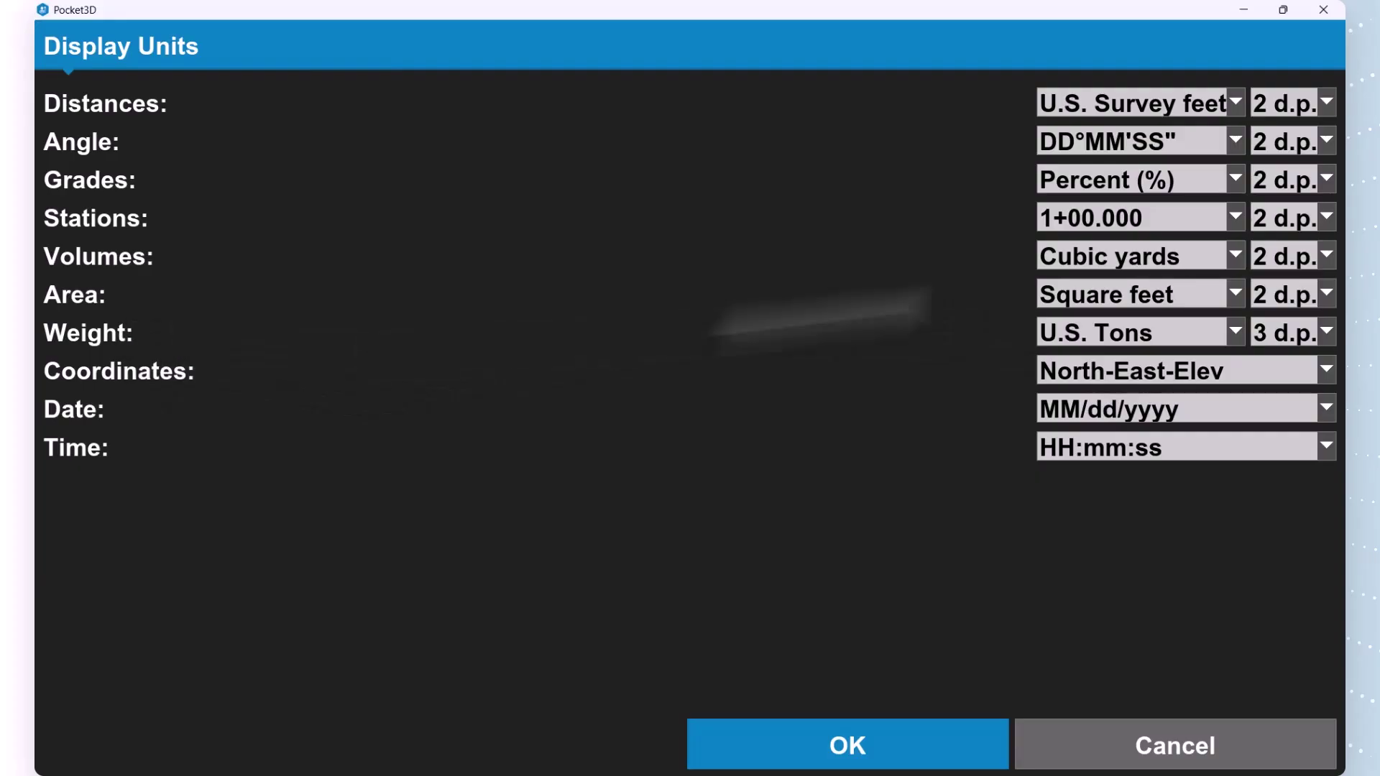
{"action": "left_click", "coordinate": [1158, 334]}
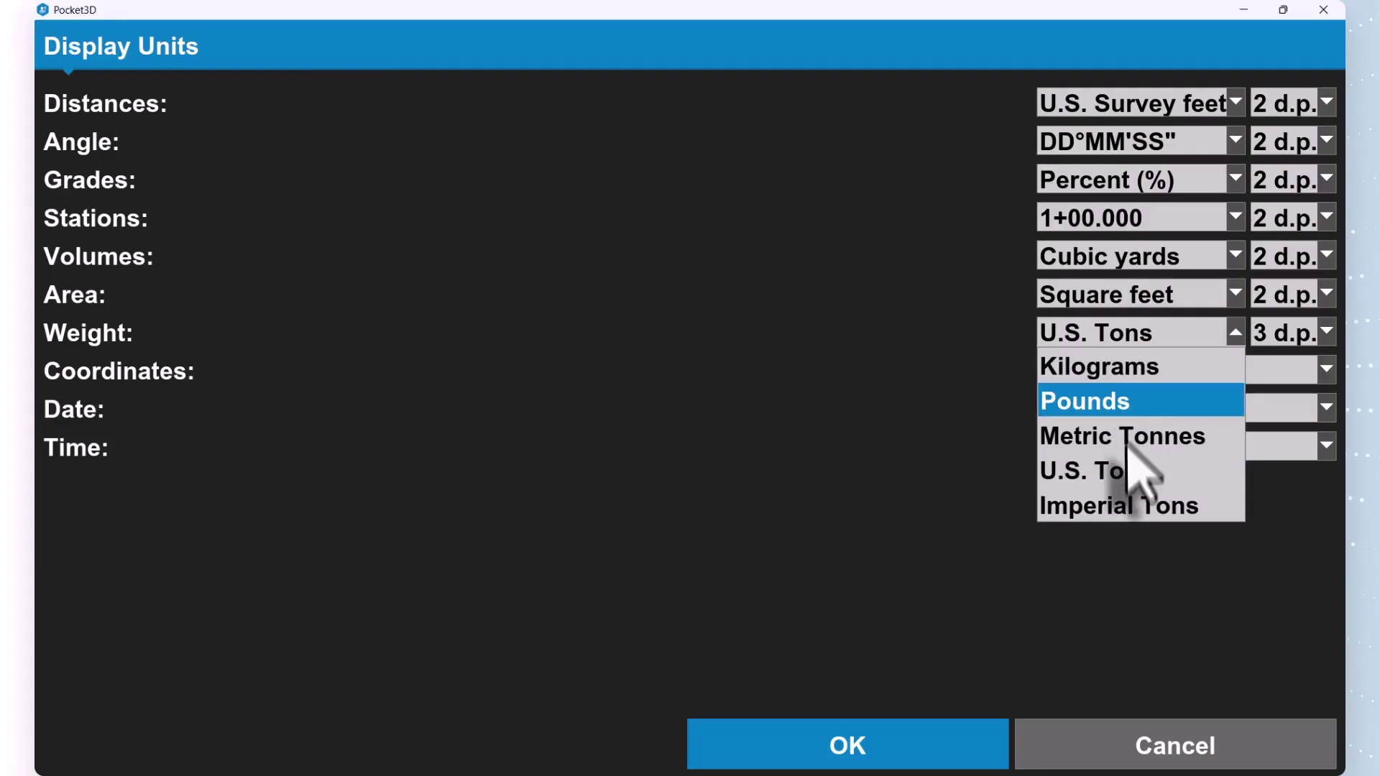
{"action": "left_click", "coordinate": [1060, 471]}
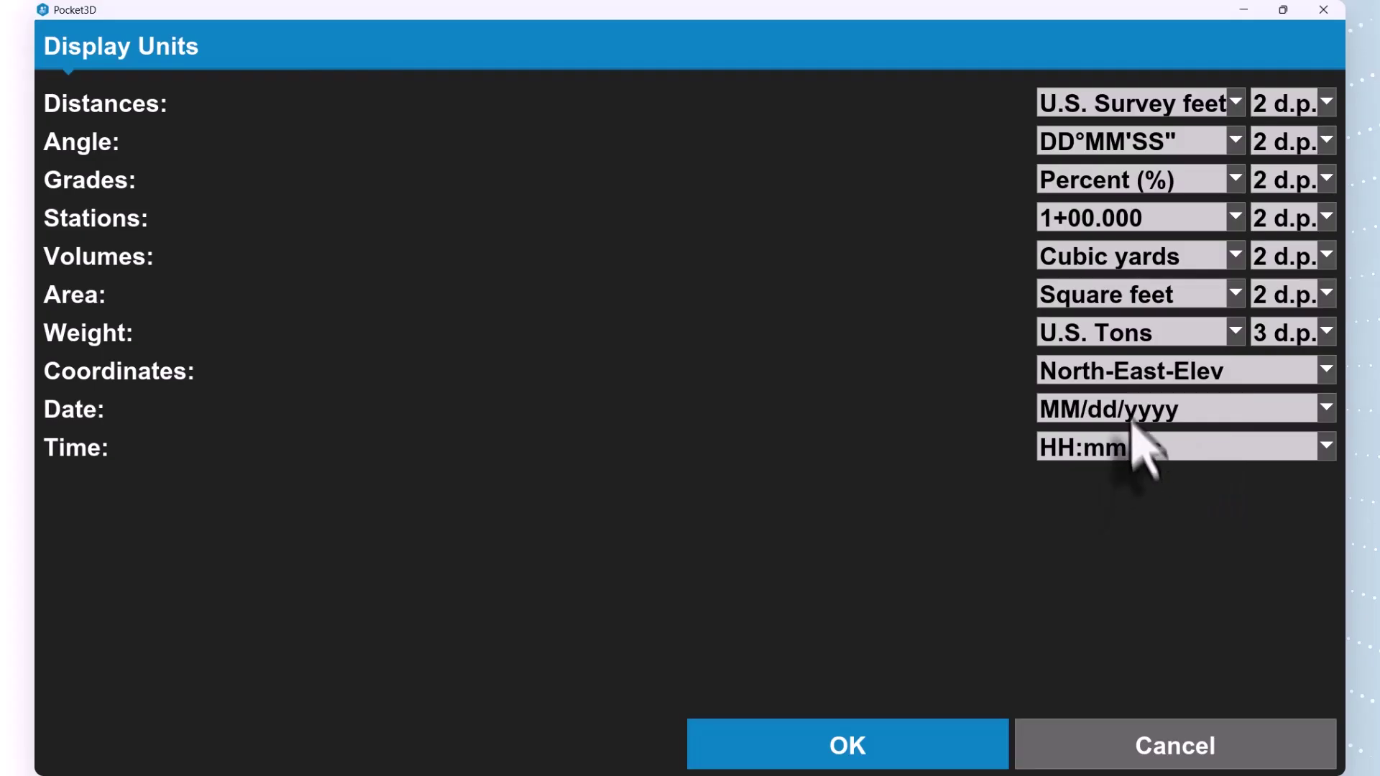
Set the coordinate order to North-East-Elev and apply the display units.
{"action": "left_click", "coordinate": [1092, 370]}
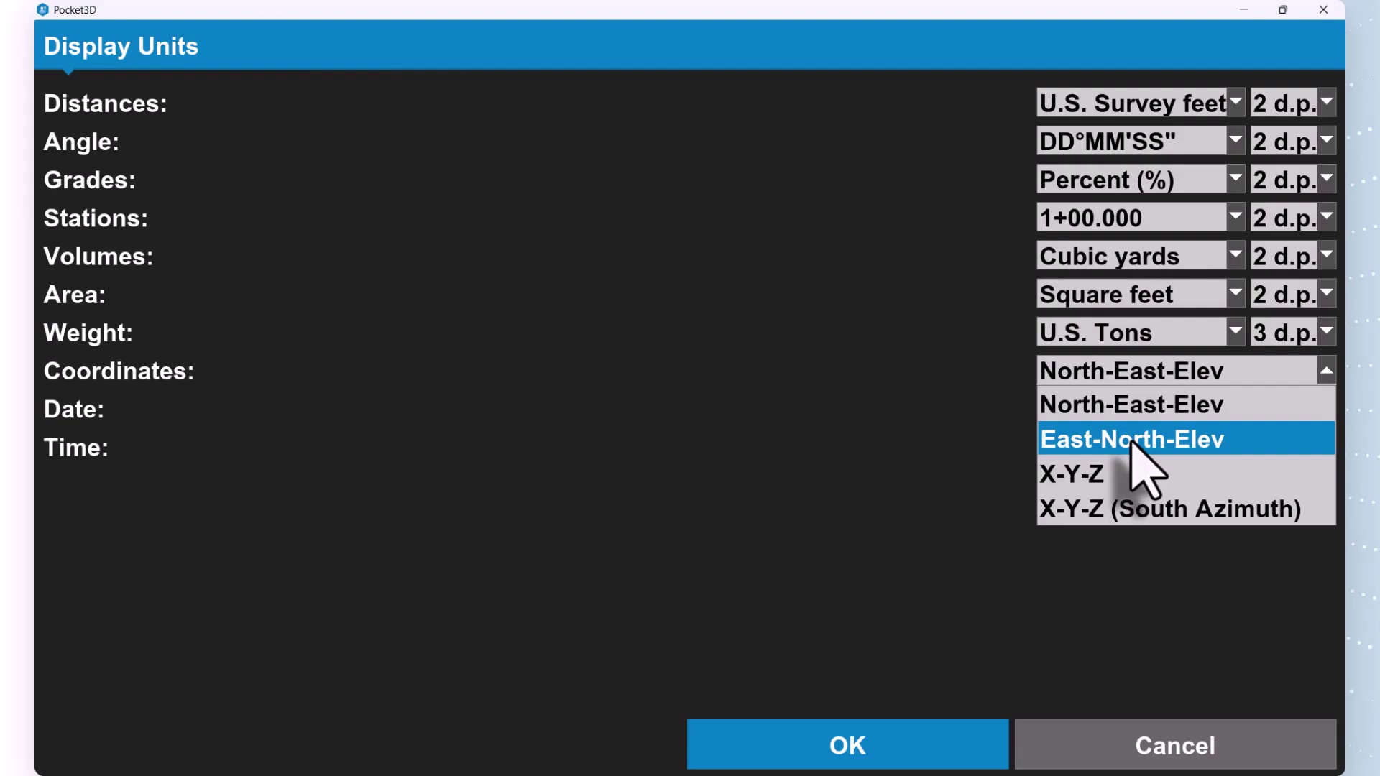
{"action": "left_click", "coordinate": [1133, 417]}
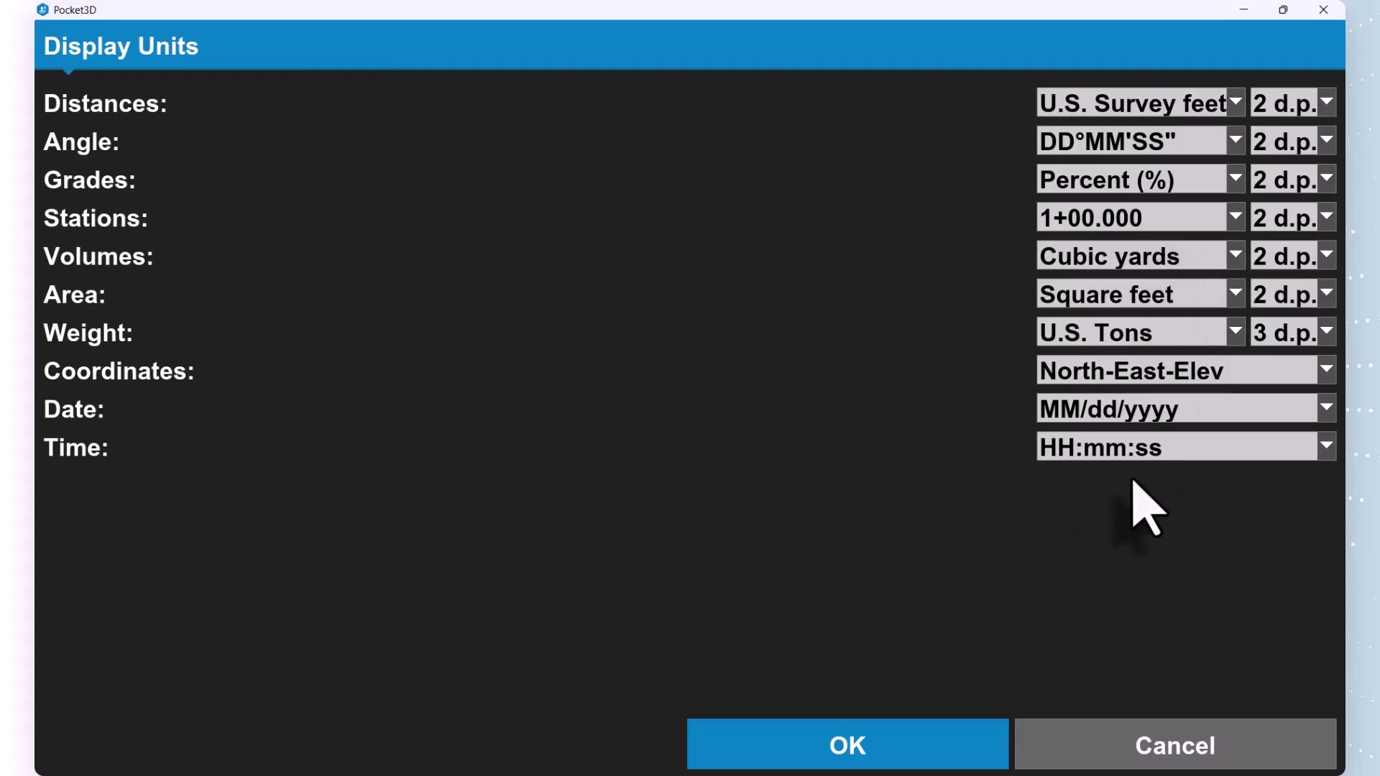
{"action": "left_click", "coordinate": [891, 747]}
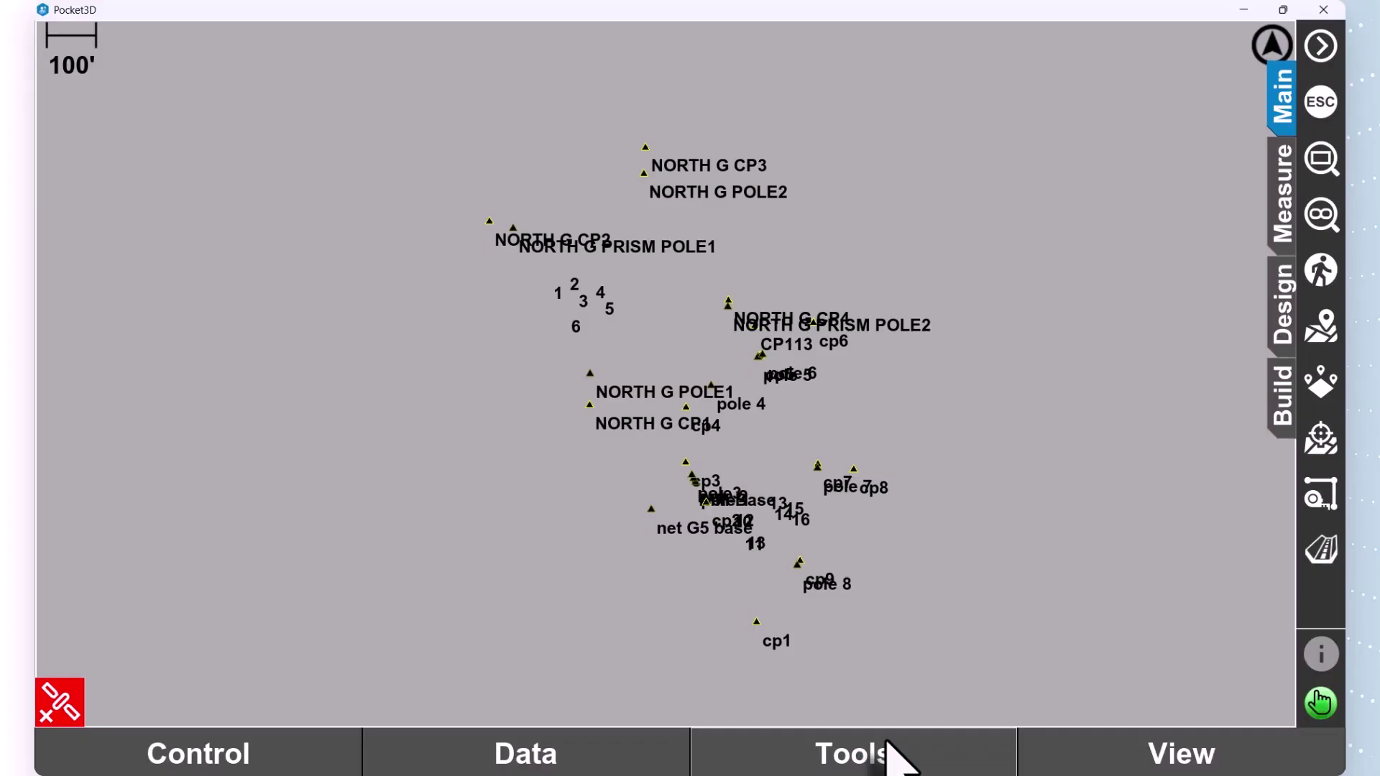
Review the background color choices in the display options and accept the current color.
{"action": "left_click", "coordinate": [1148, 755]}
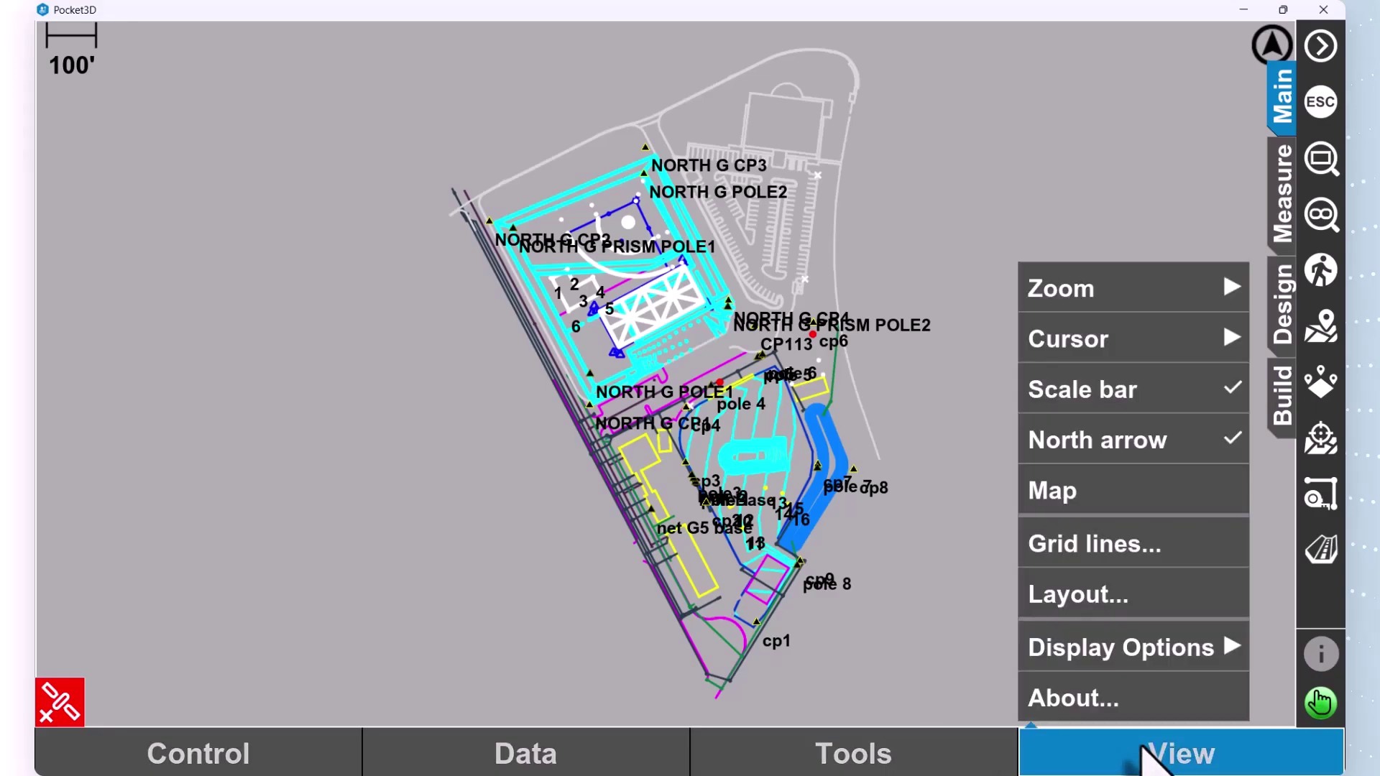
{"action": "left_click", "coordinate": [1146, 662]}
{"action": "left_click", "coordinate": [879, 494]}
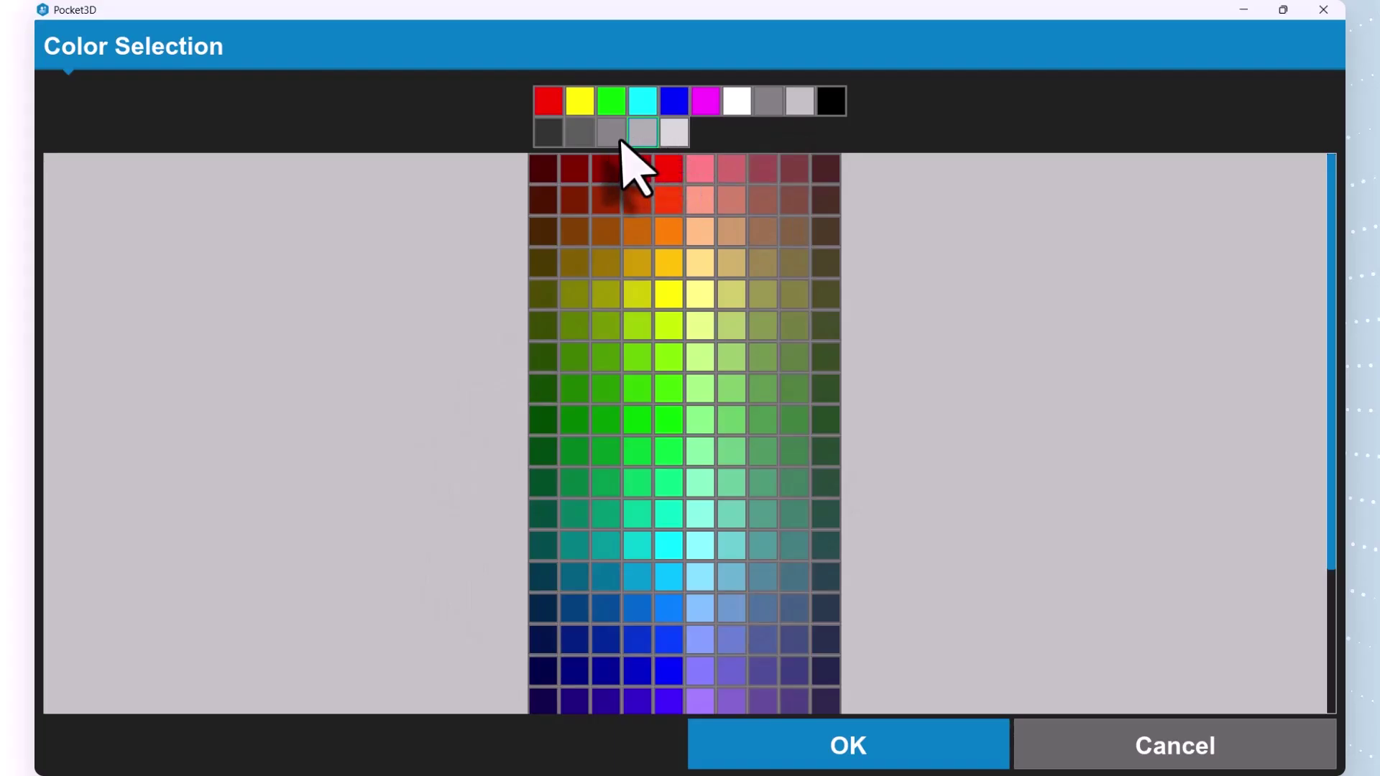
{"action": "left_click", "coordinate": [925, 754]}
Examine which shortcuts are enabled in the Main and Measure groups of the shortcut settings, then close them without changes.
{"action": "left_click", "coordinate": [1132, 756]}
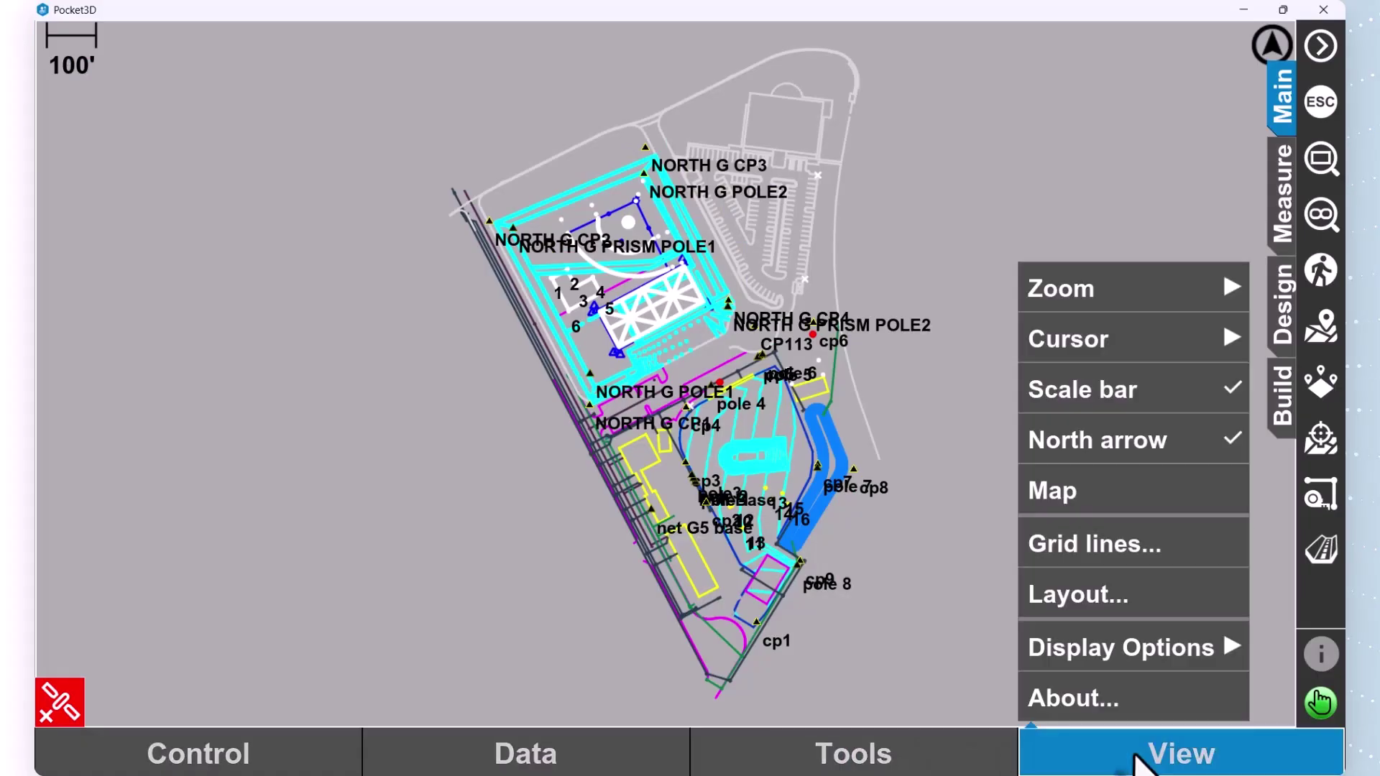
{"action": "left_click", "coordinate": [1126, 647]}
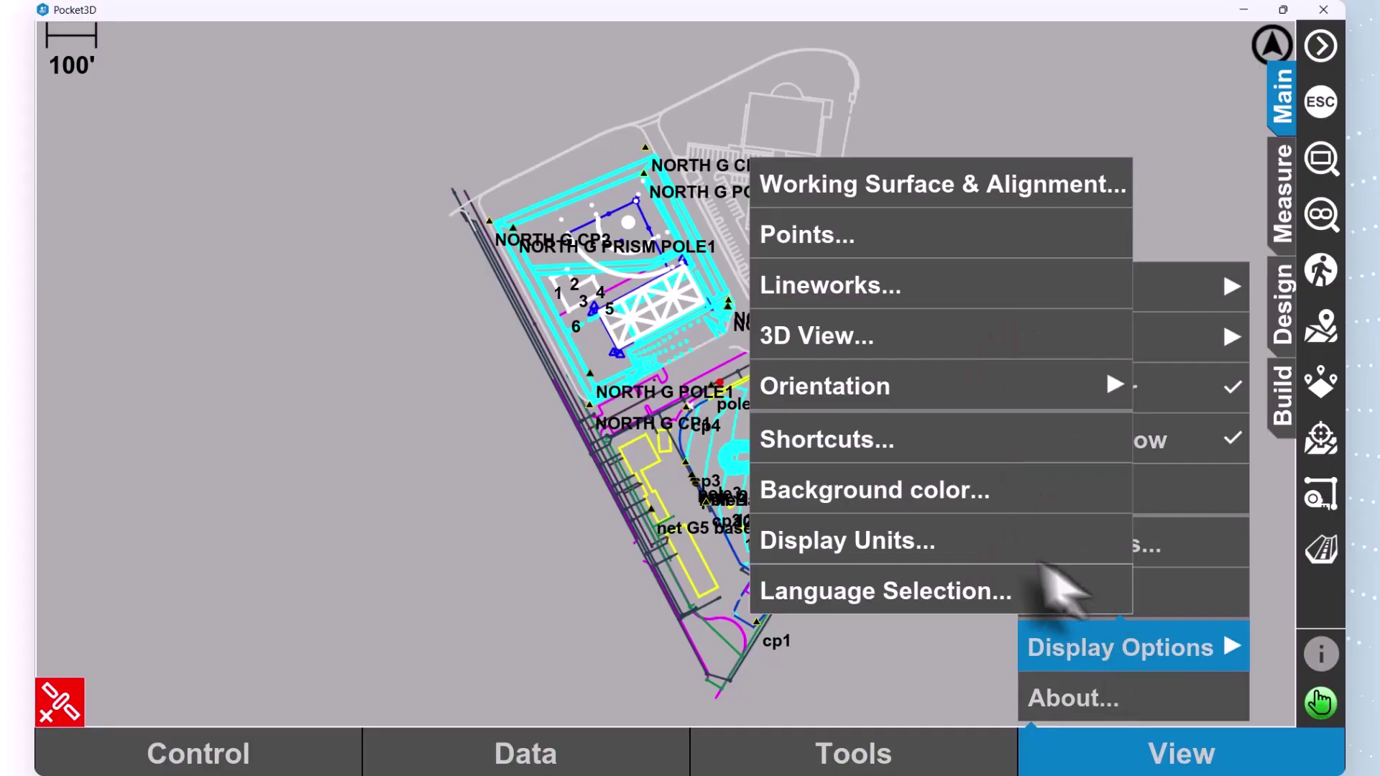
{"action": "left_click", "coordinate": [833, 451]}
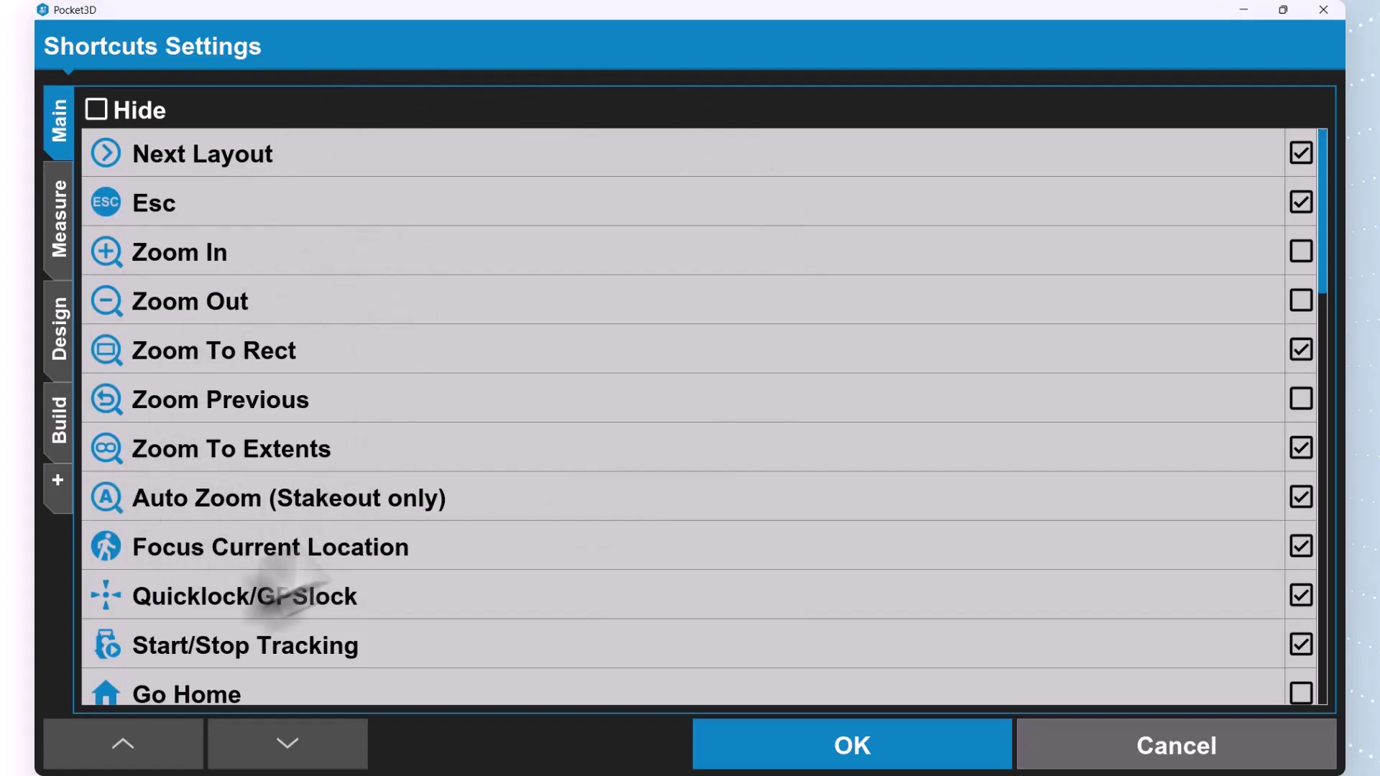
{"action": "left_click", "coordinate": [57, 263]}
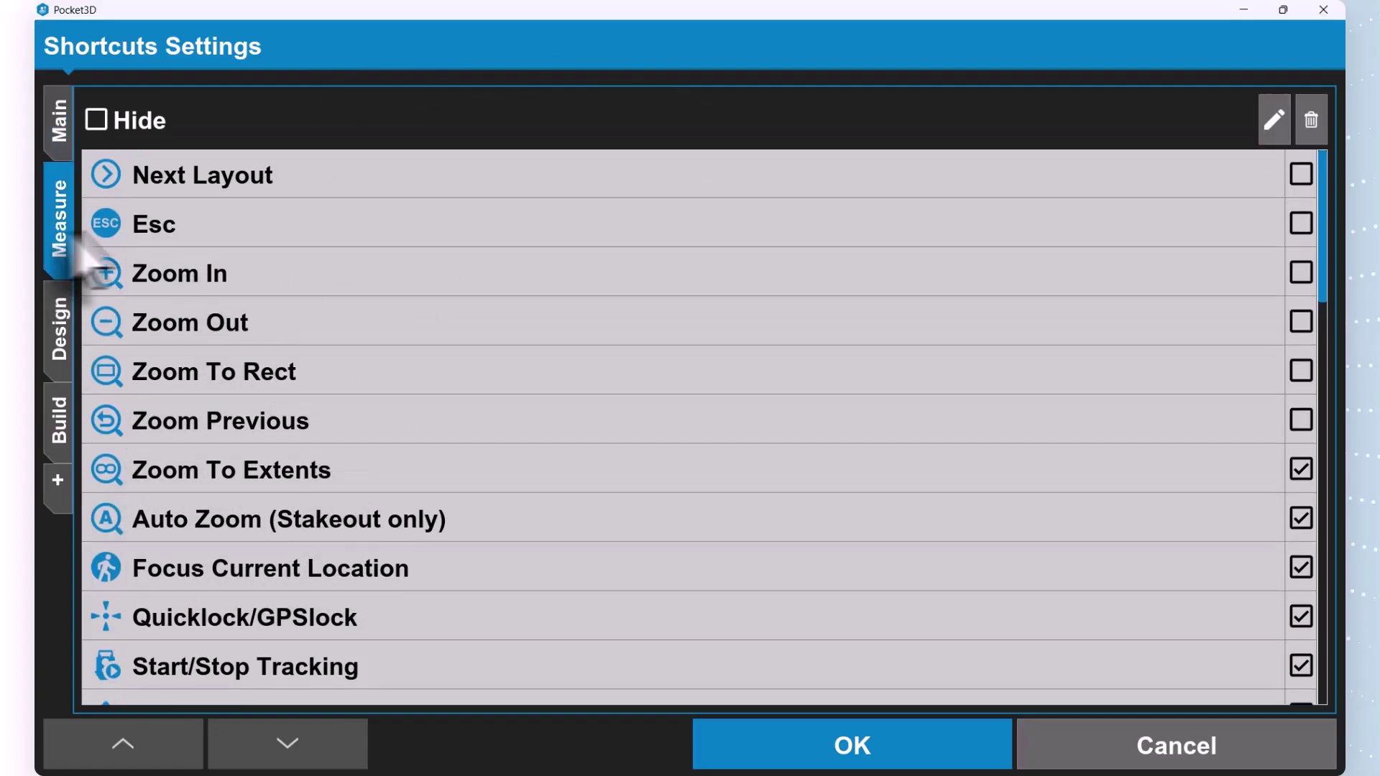
{"action": "scroll", "coordinate": [403, 424], "scroll_direction": "down", "scroll_amount": 5}
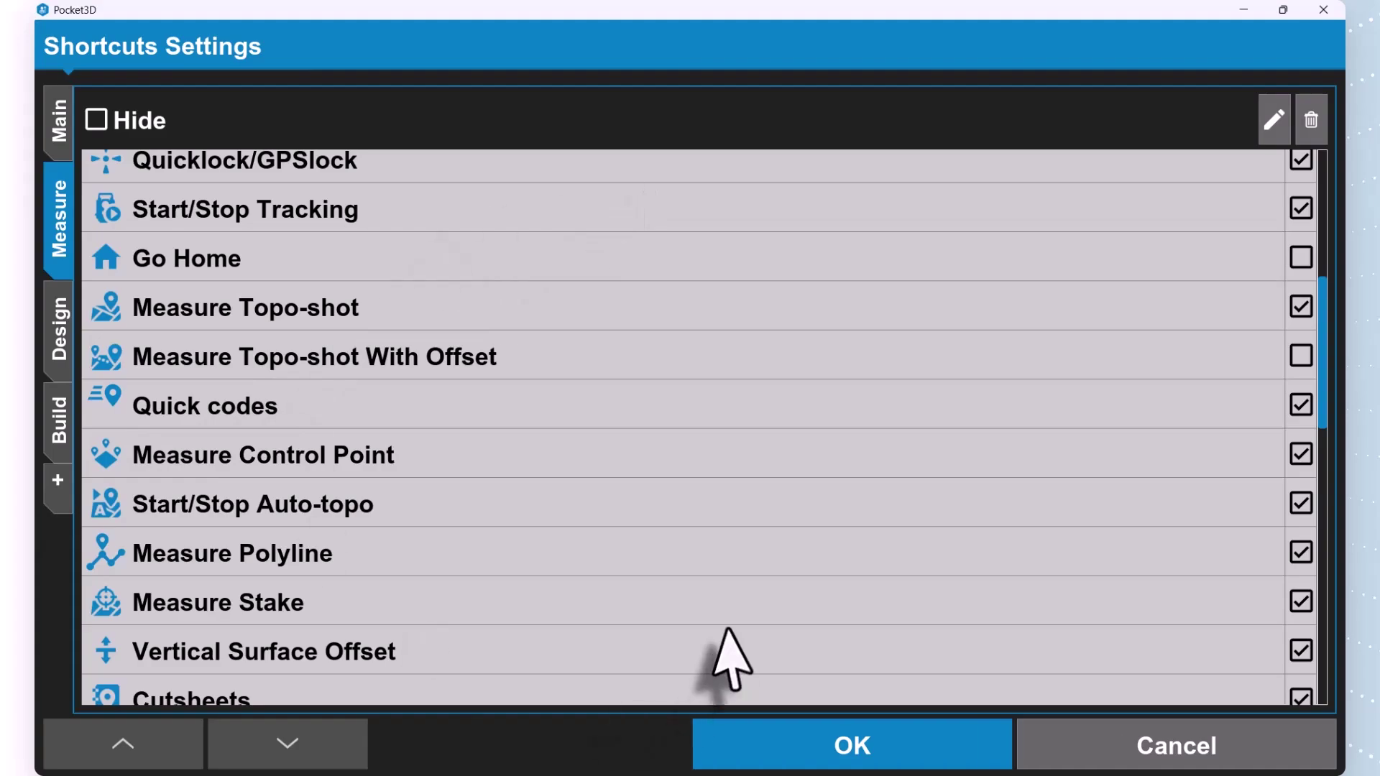
{"action": "left_click", "coordinate": [1202, 752]}
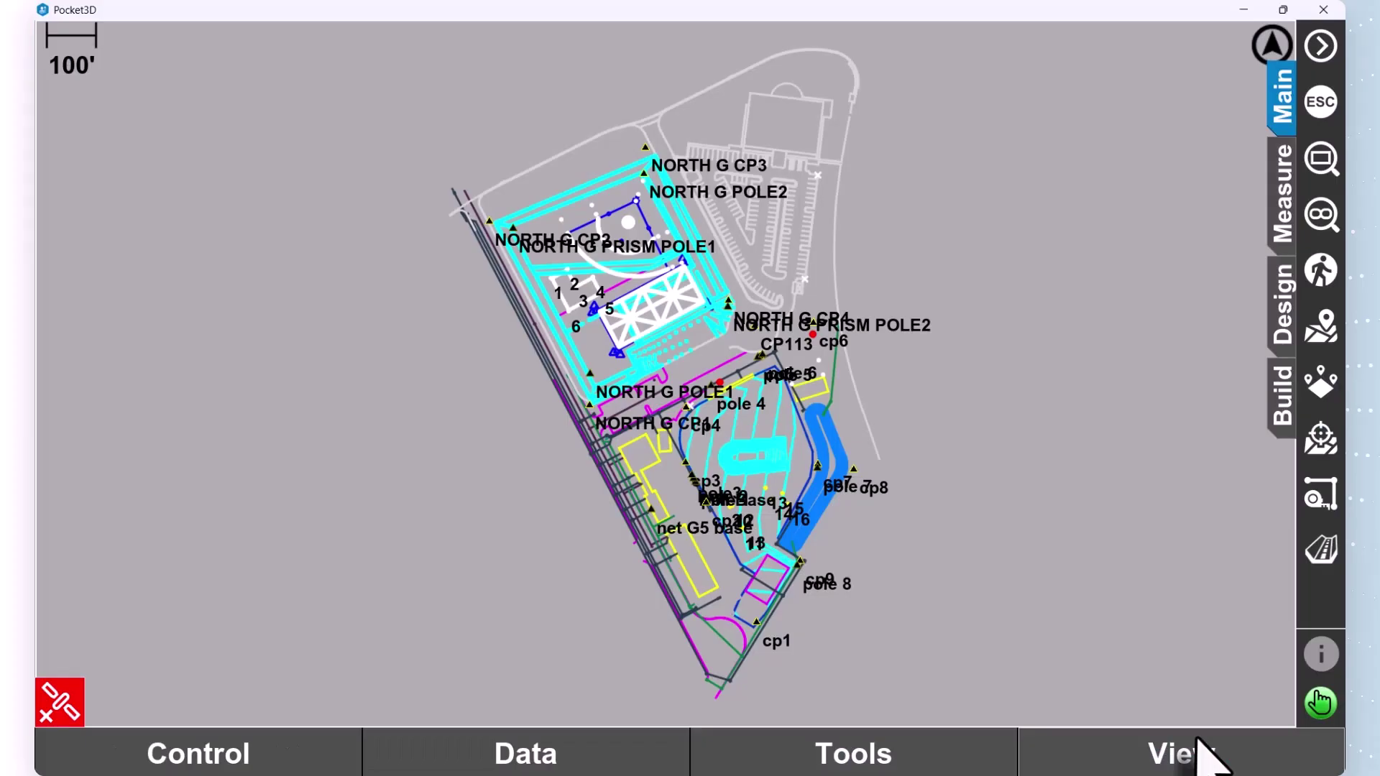
Look at the view orientation choices, Direction of travel and Fixed orientation, in the display options.
{"action": "left_click", "coordinate": [1179, 762]}
{"action": "left_click", "coordinate": [1147, 651]}
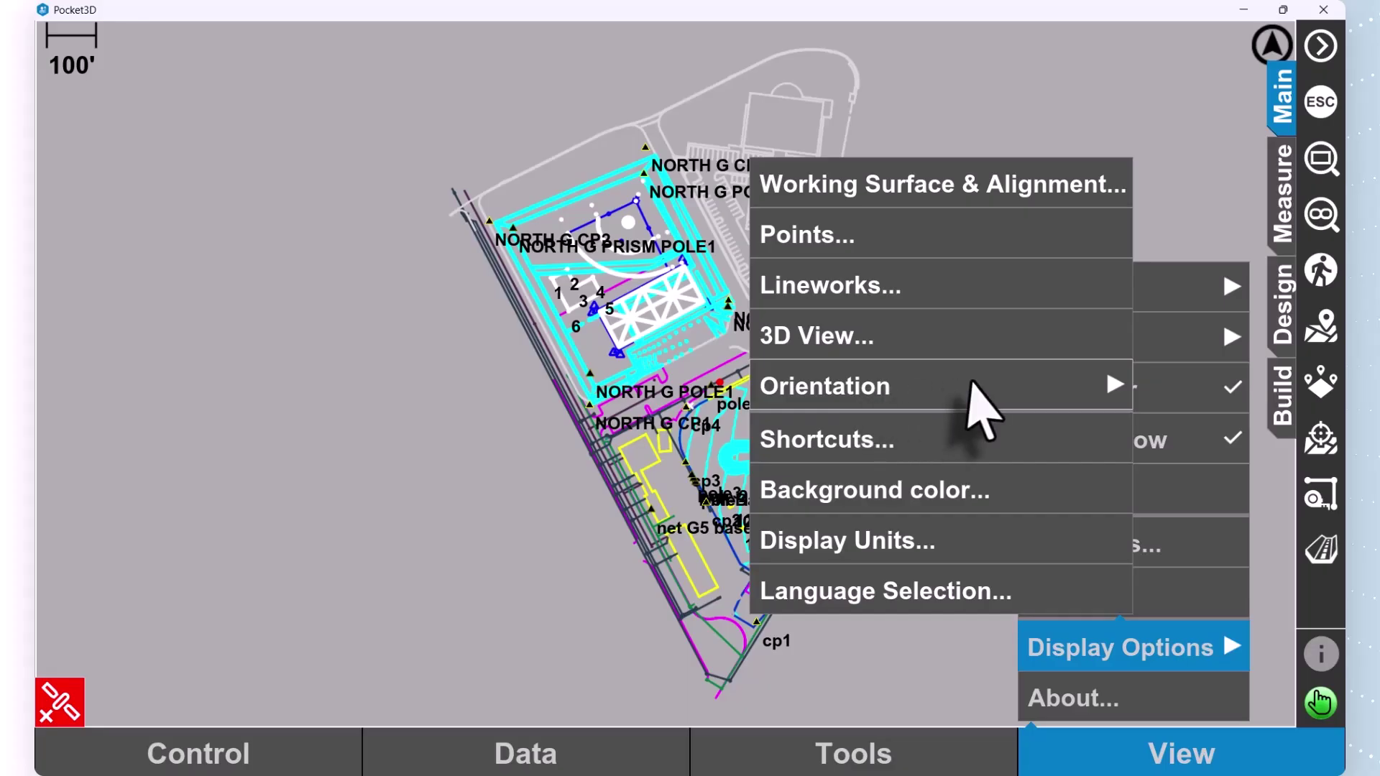
{"action": "left_click", "coordinate": [982, 408]}
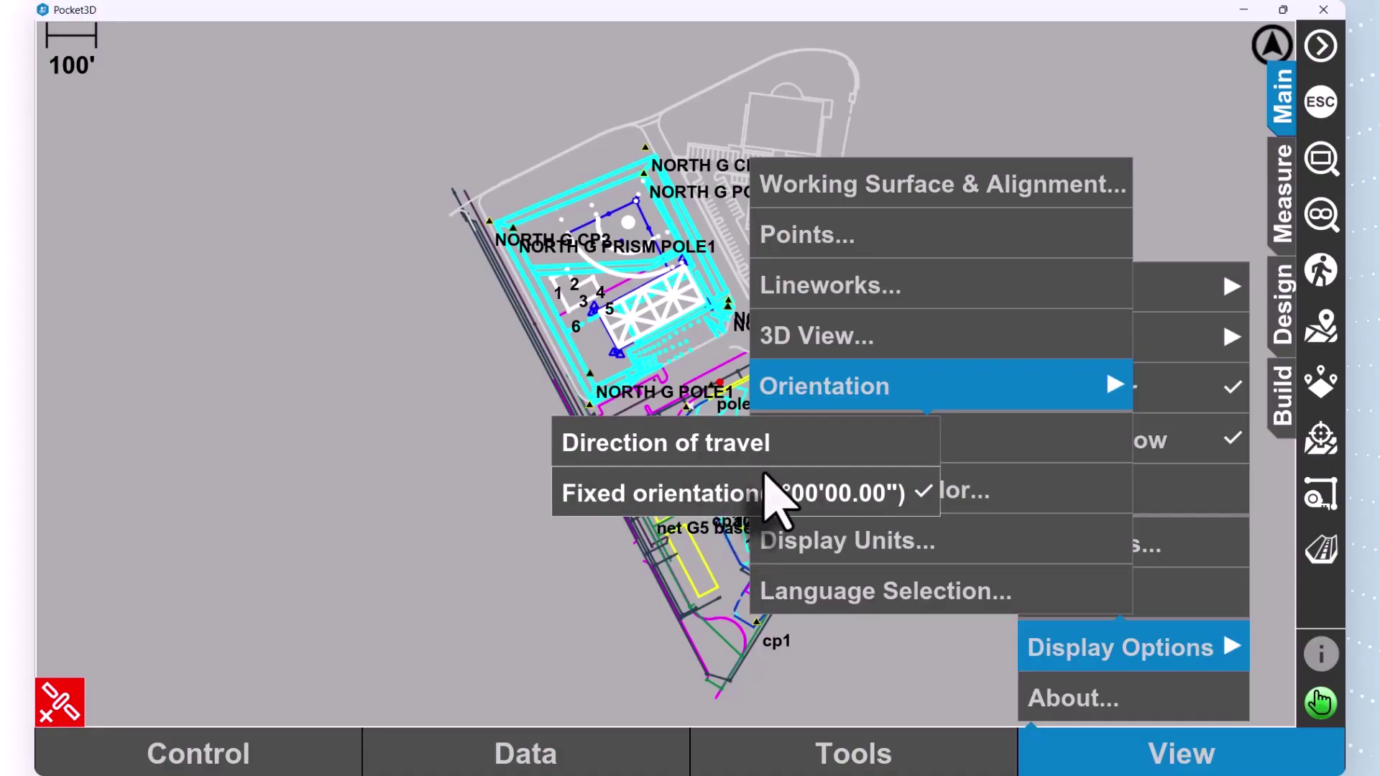
Review the 3D View settings and the available surface colors, keeping Solid color and accepting the settings.
{"action": "left_click", "coordinate": [915, 335]}
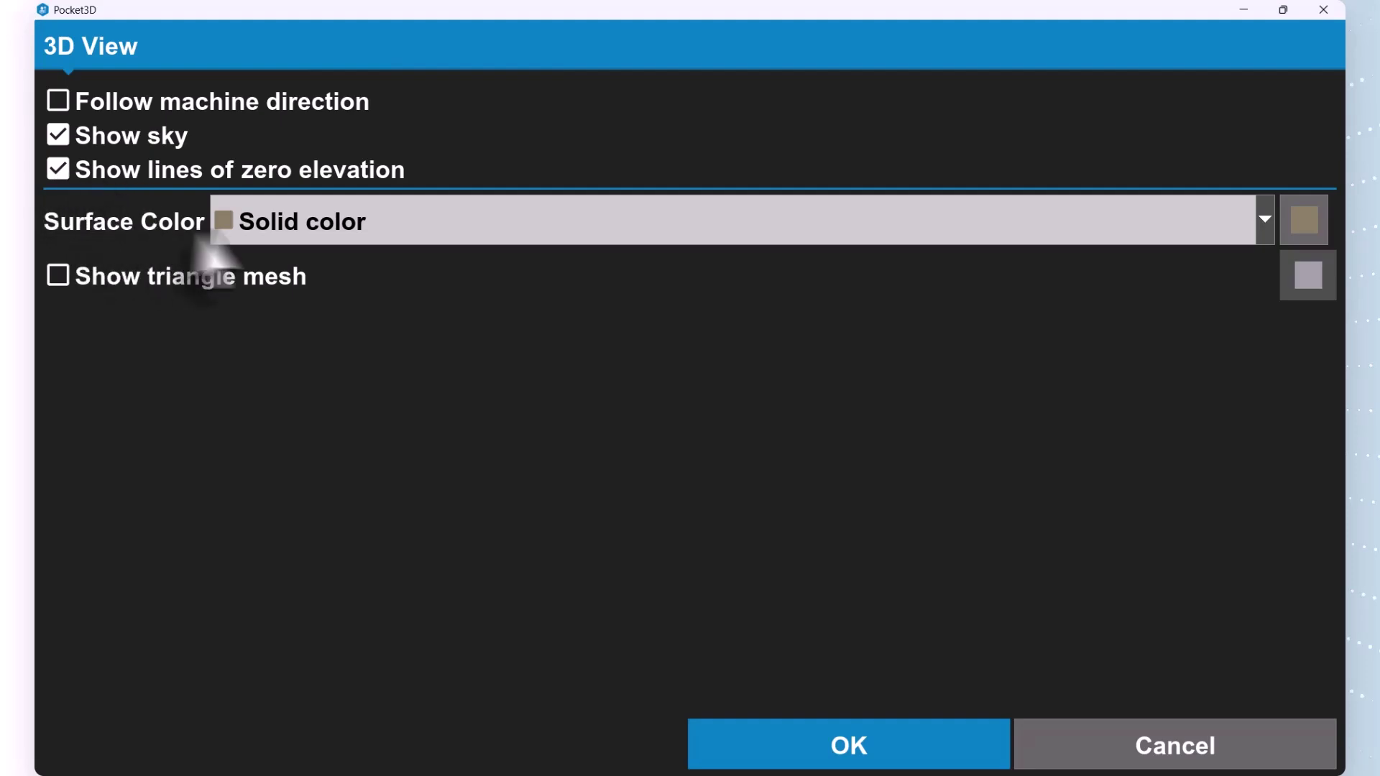
{"action": "left_click", "coordinate": [277, 229]}
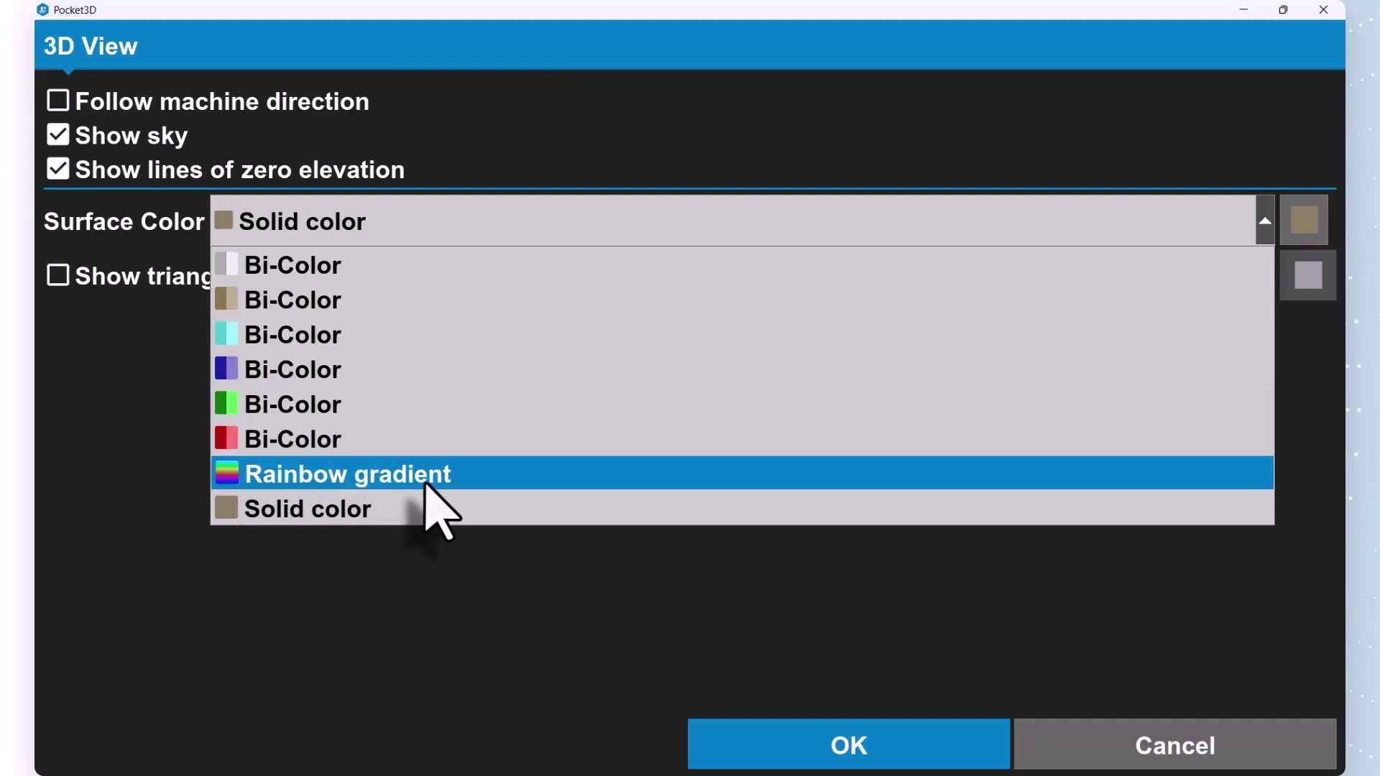
{"action": "left_click", "coordinate": [796, 726]}
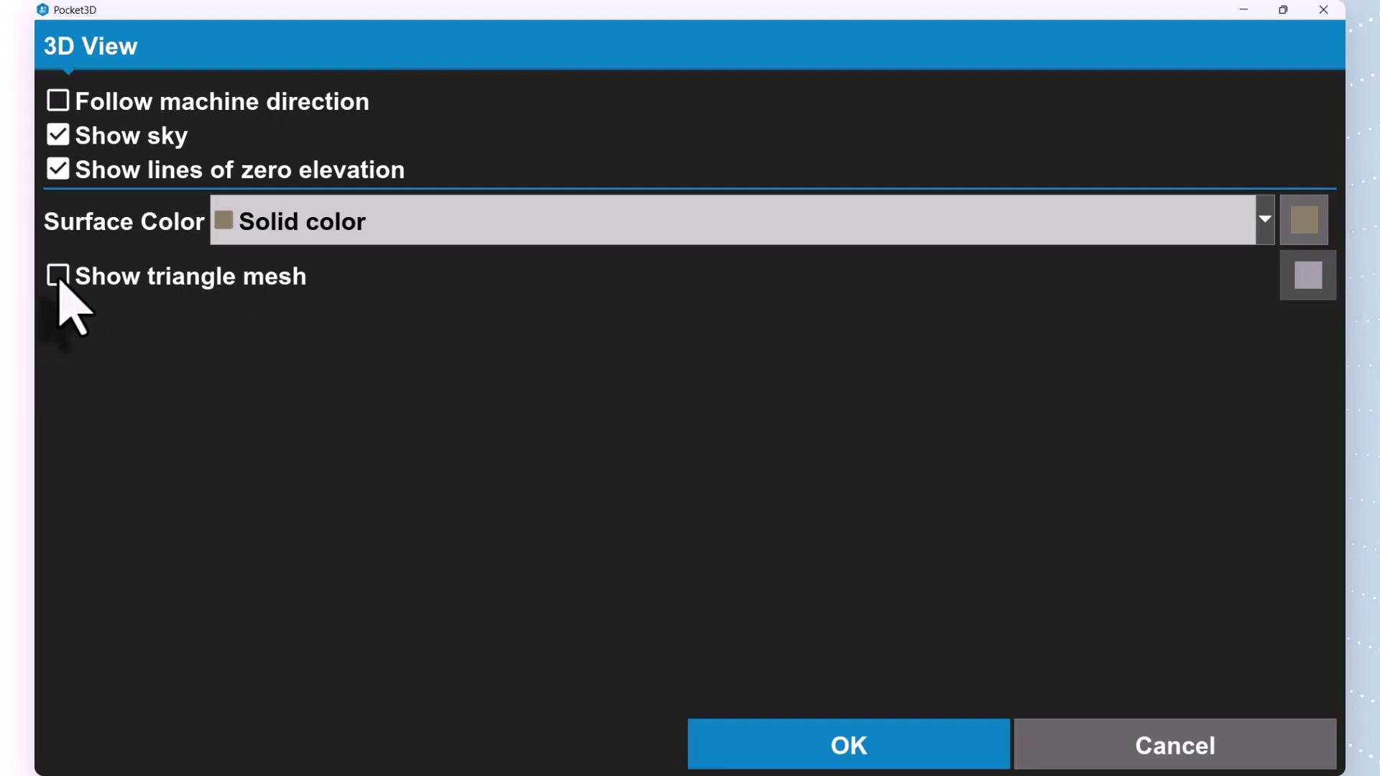
{"action": "left_click", "coordinate": [886, 748]}
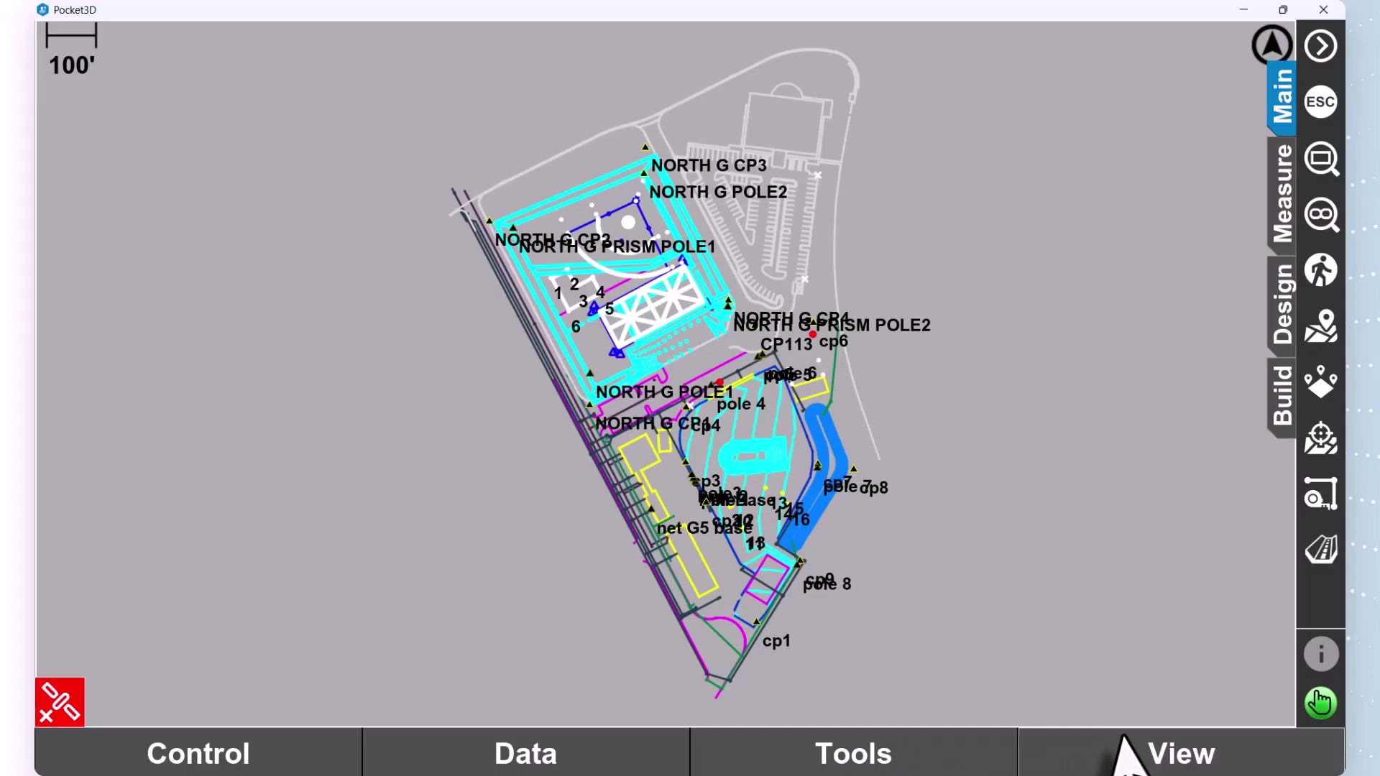
Review the Lineworks display settings for selected and measuring line details and accept them as they are.
{"action": "left_click", "coordinate": [1136, 751]}
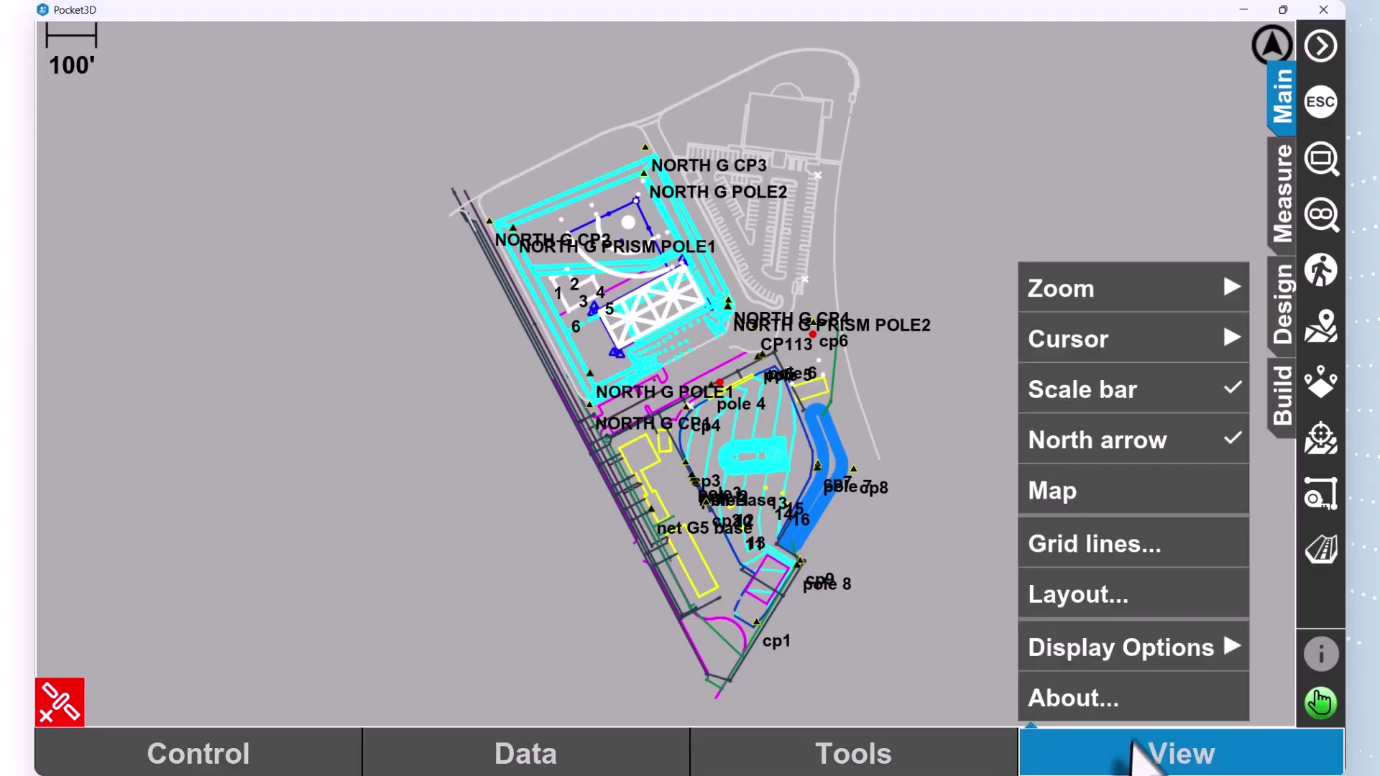
{"action": "left_click", "coordinate": [1148, 650]}
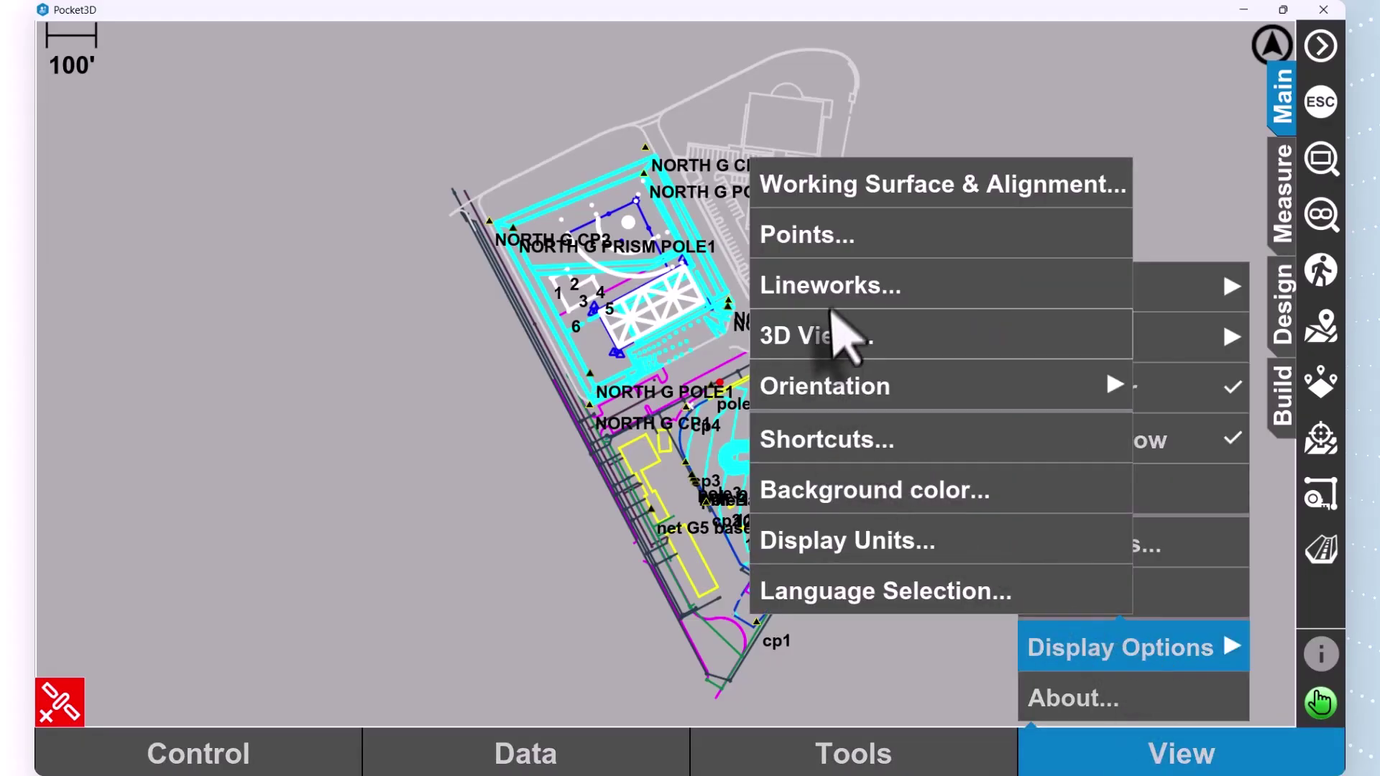
{"action": "left_click", "coordinate": [849, 285]}
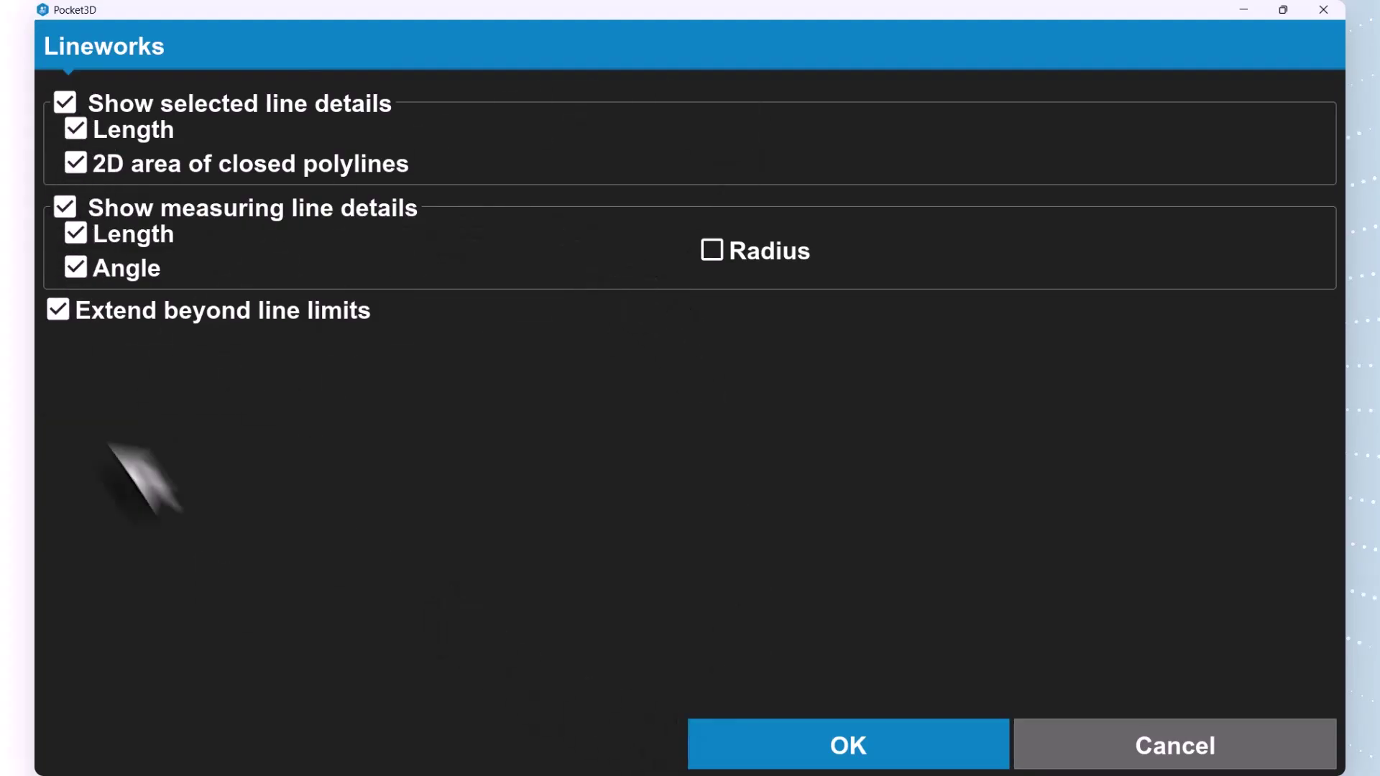
{"action": "left_click", "coordinate": [906, 751]}
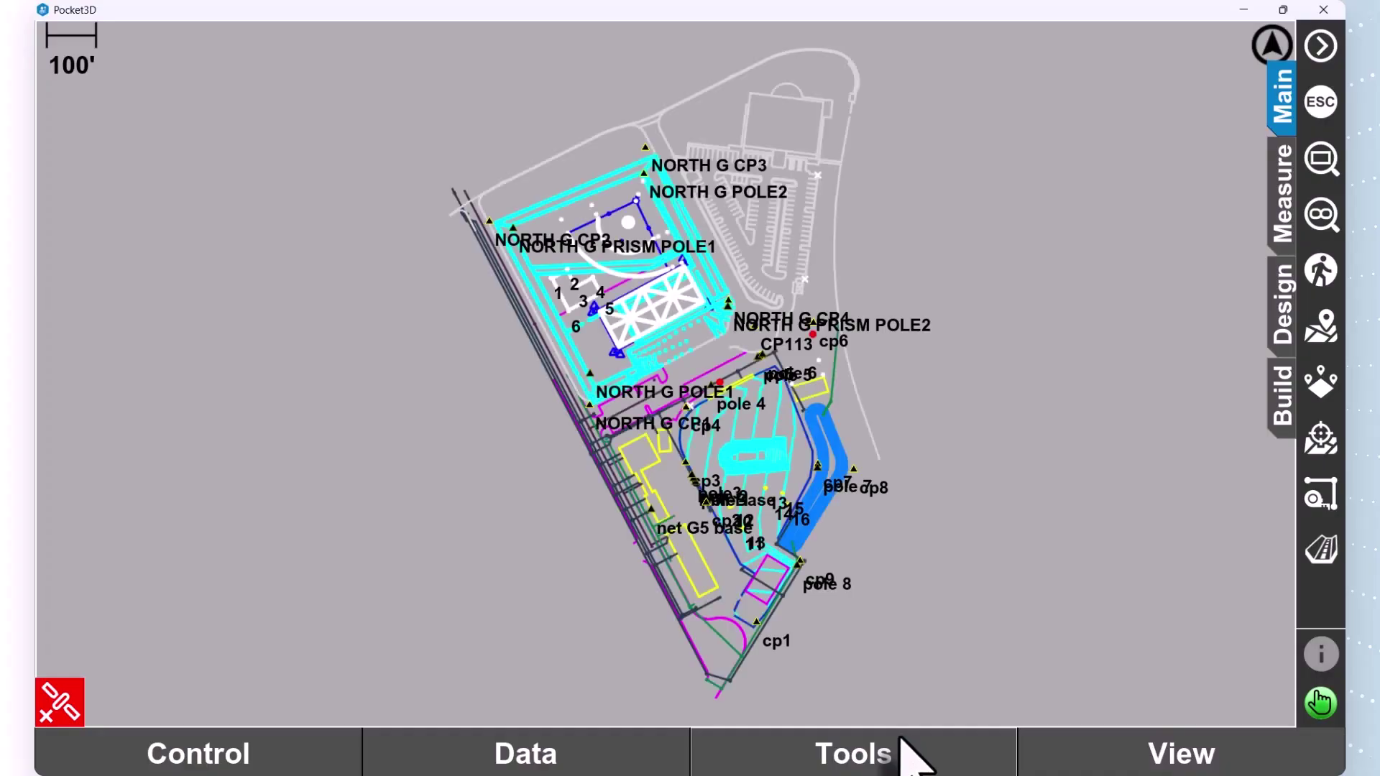
Keep control point names shown, enable Enforce unique point names in layer, and apply the point display settings.
{"action": "left_click", "coordinate": [1181, 751]}
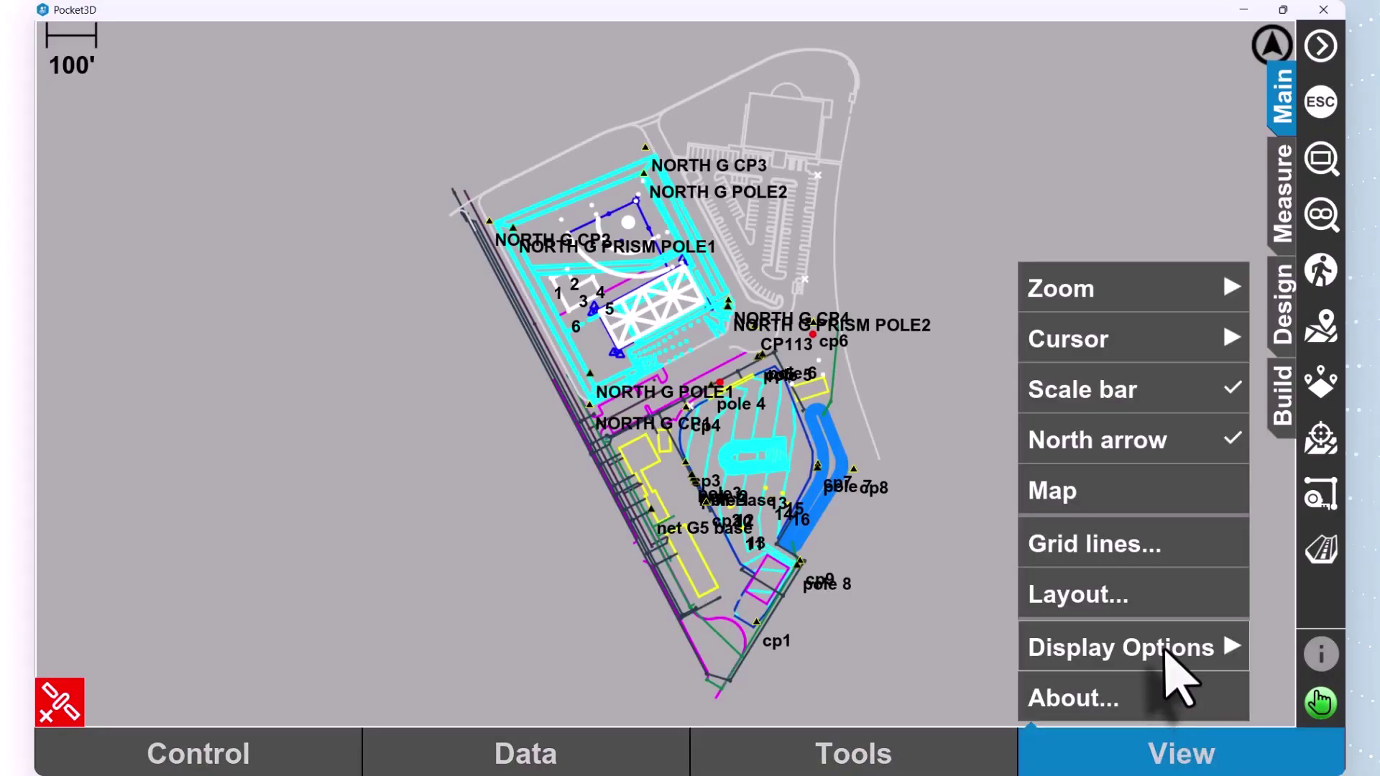
{"action": "left_click", "coordinate": [1178, 679]}
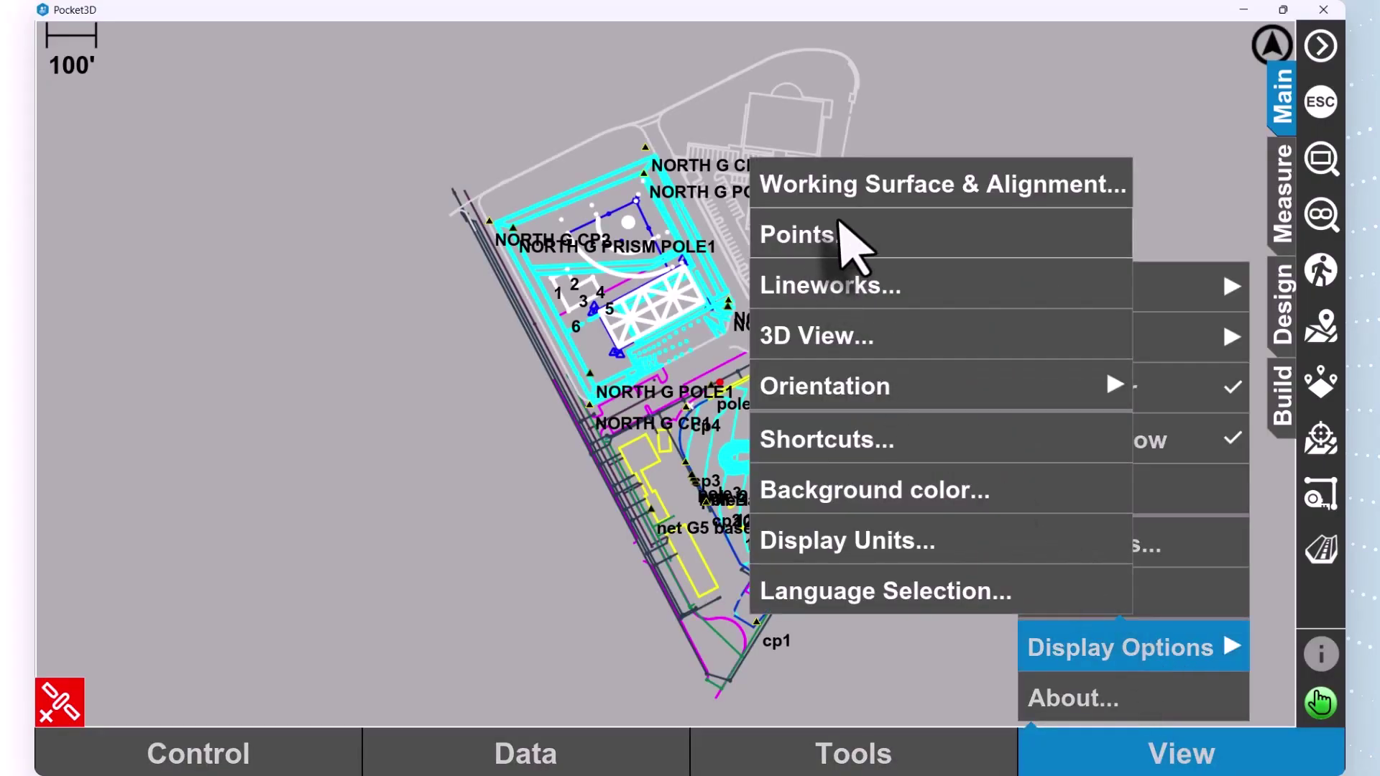
{"action": "left_click", "coordinate": [840, 234]}
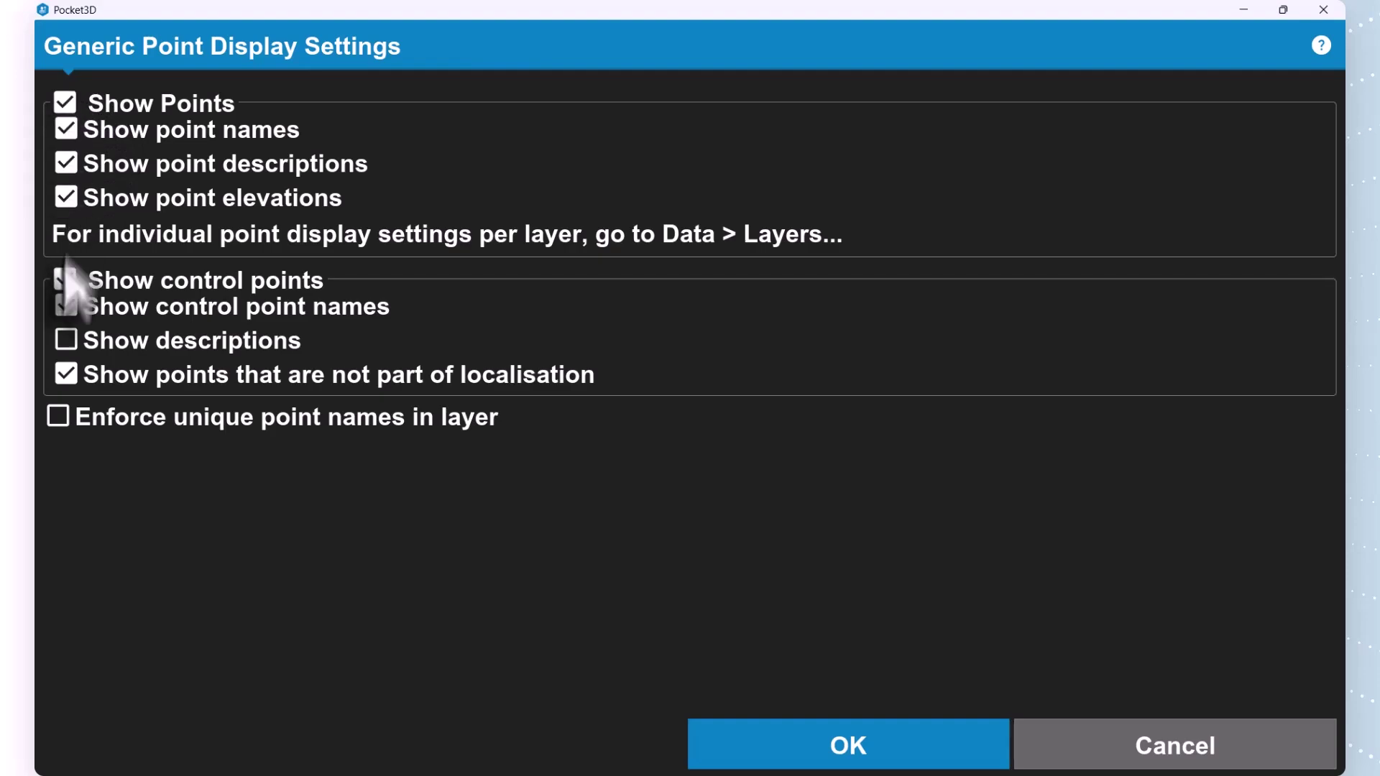
{"action": "left_click", "coordinate": [66, 306]}
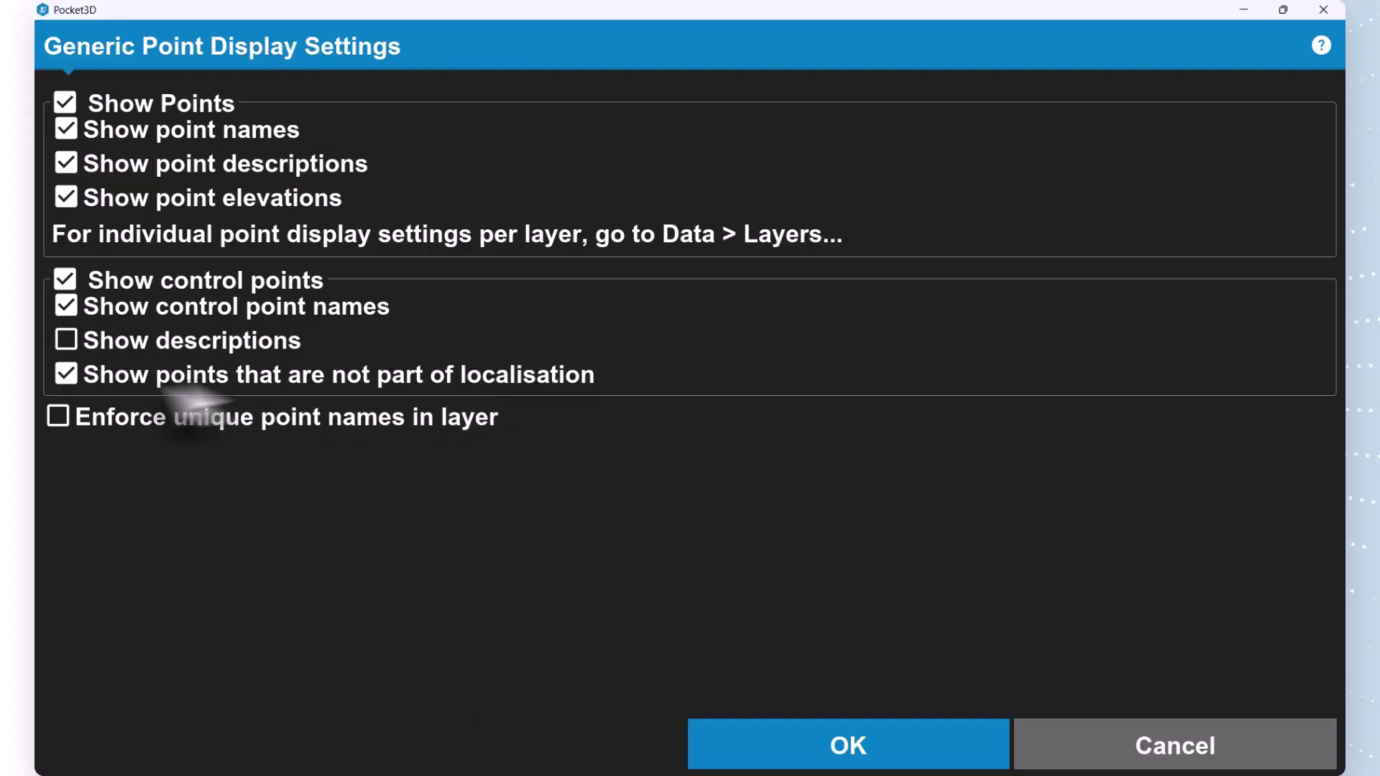
{"action": "left_click", "coordinate": [57, 416]}
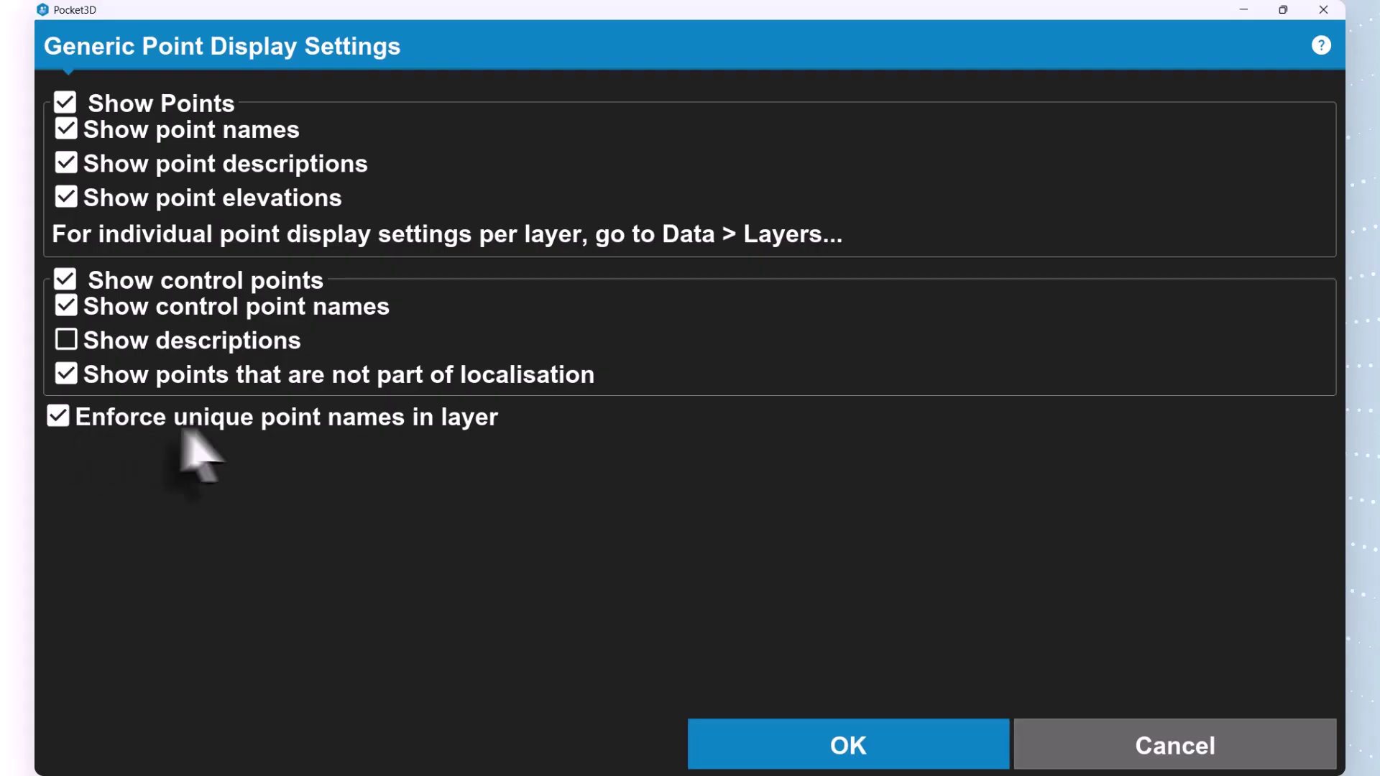
{"action": "left_click", "coordinate": [837, 751]}
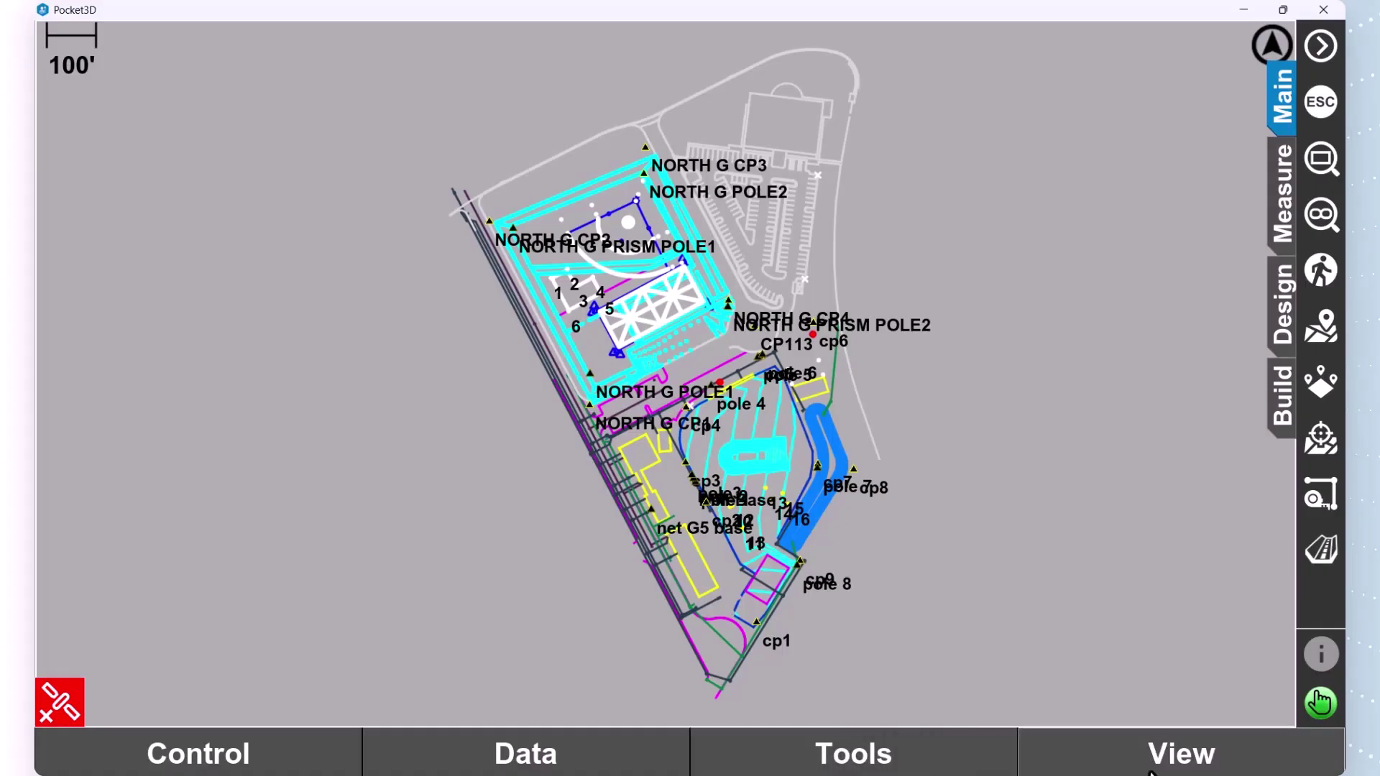
Review the working surface's TIN display settings and inspect its contours up close in the plan view.
{"action": "left_click", "coordinate": [1149, 762]}
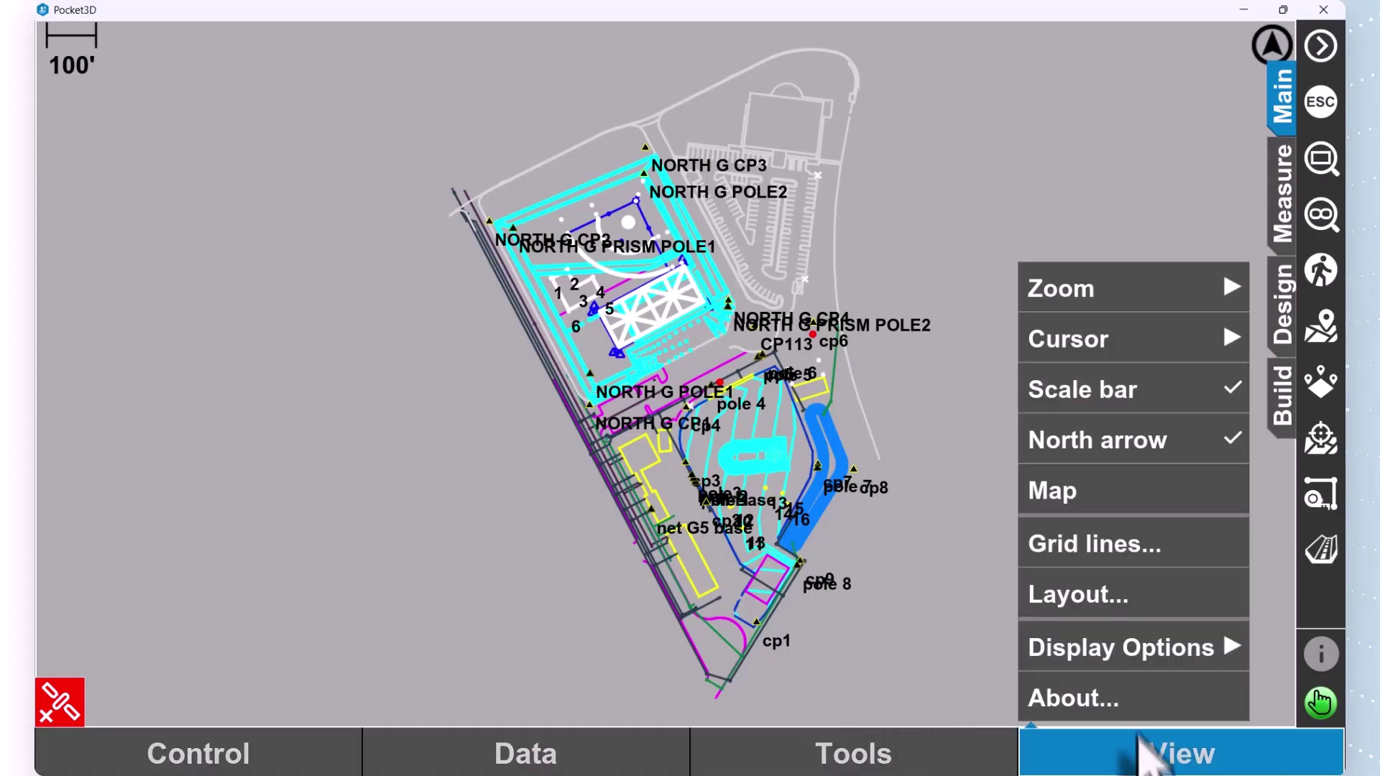
{"action": "left_click", "coordinate": [1146, 649]}
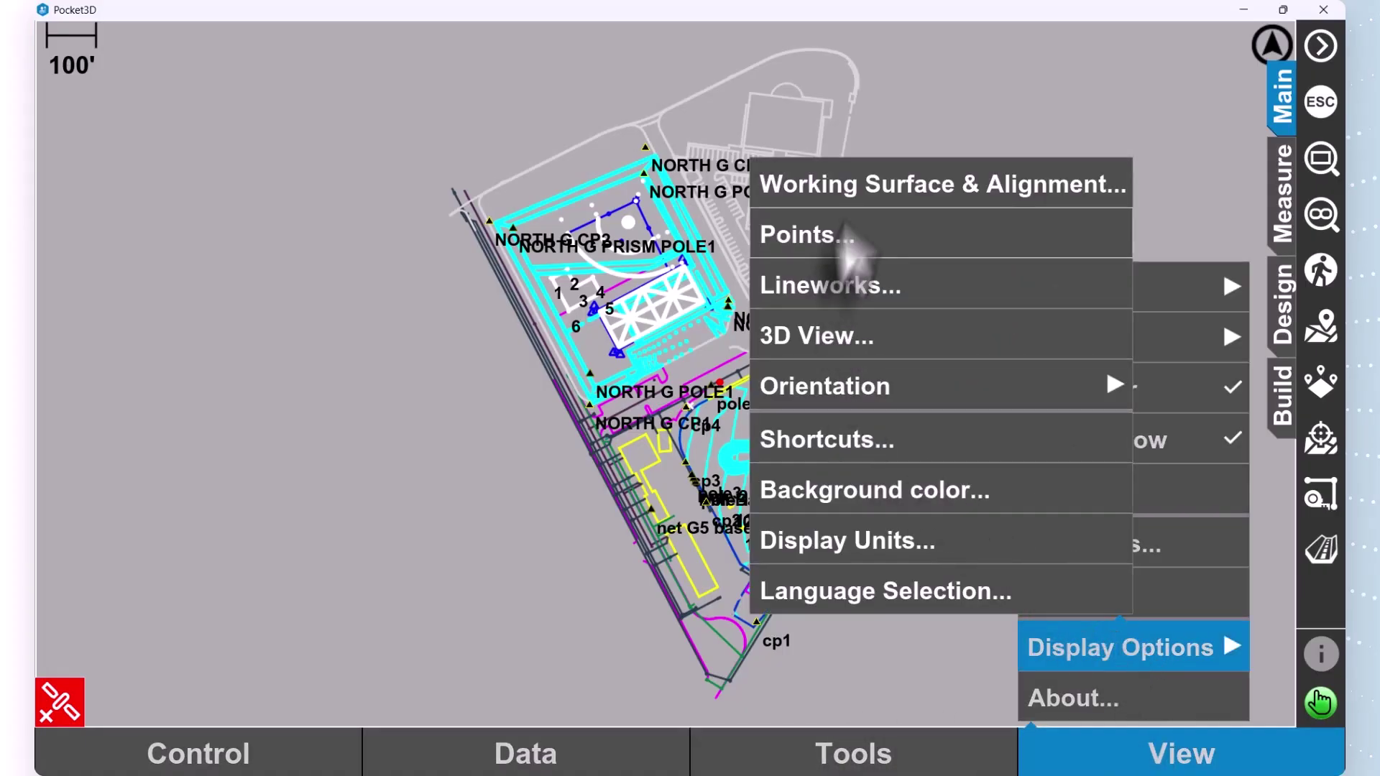
{"action": "left_click", "coordinate": [883, 184]}
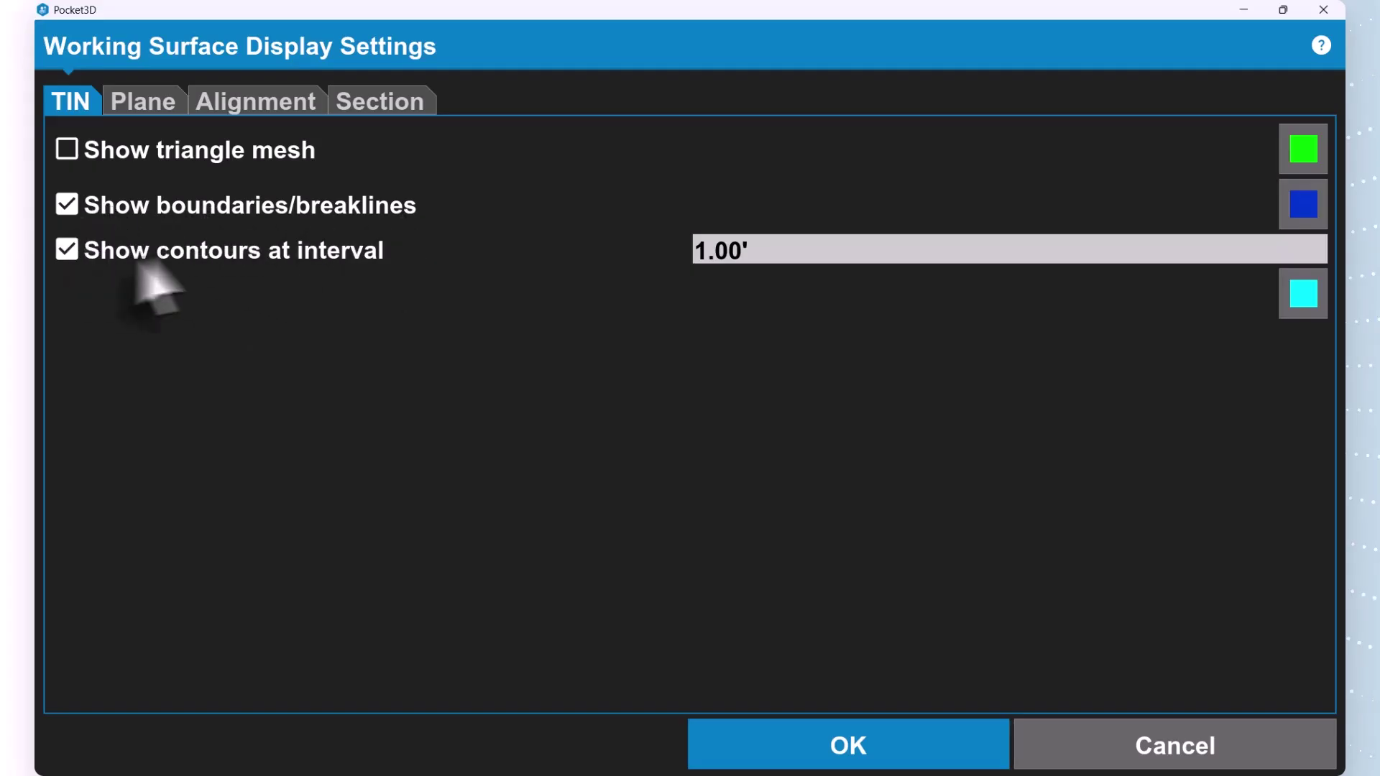
{"action": "left_click", "coordinate": [764, 760]}
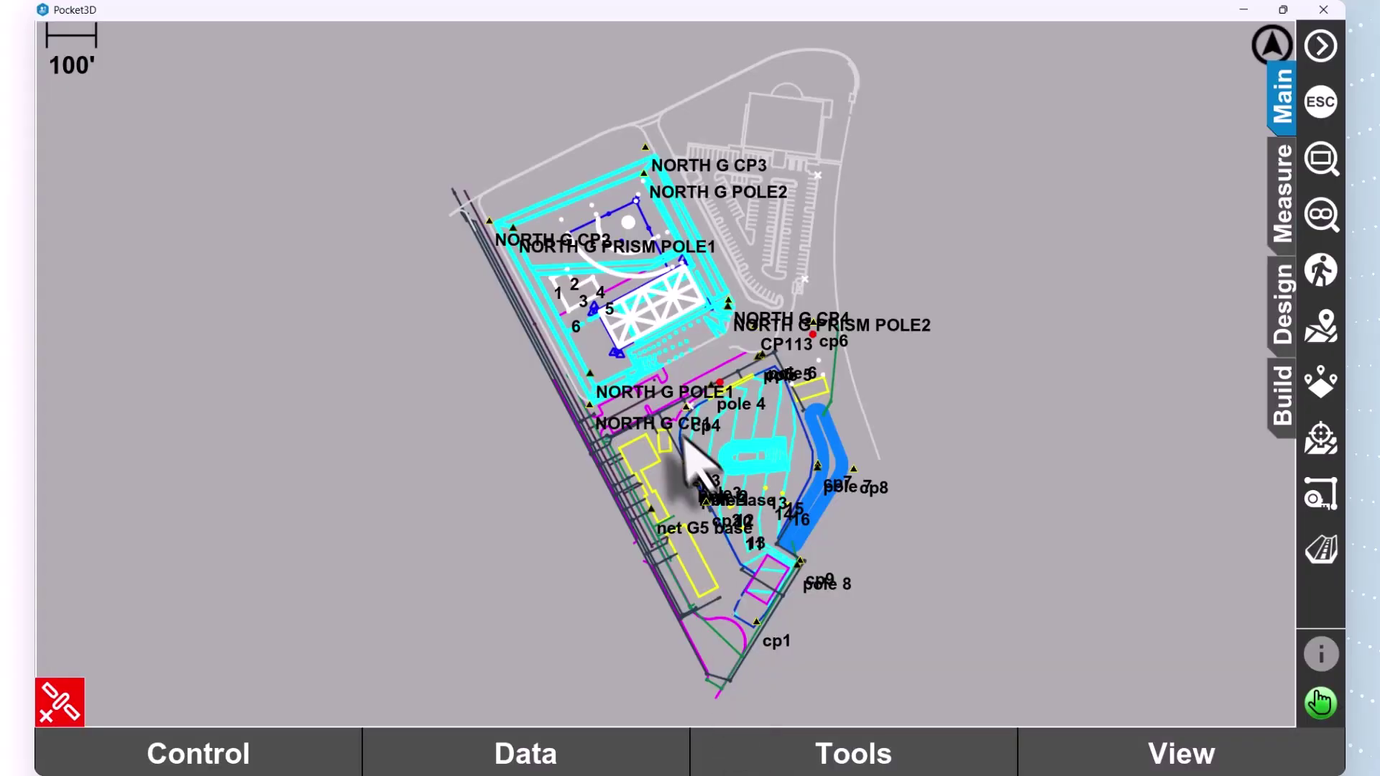
{"action": "scroll", "coordinate": [693, 462], "scroll_direction": "up", "scroll_amount": 2}
{"action": "scroll", "coordinate": [930, 563], "scroll_direction": "up", "scroll_amount": 3}
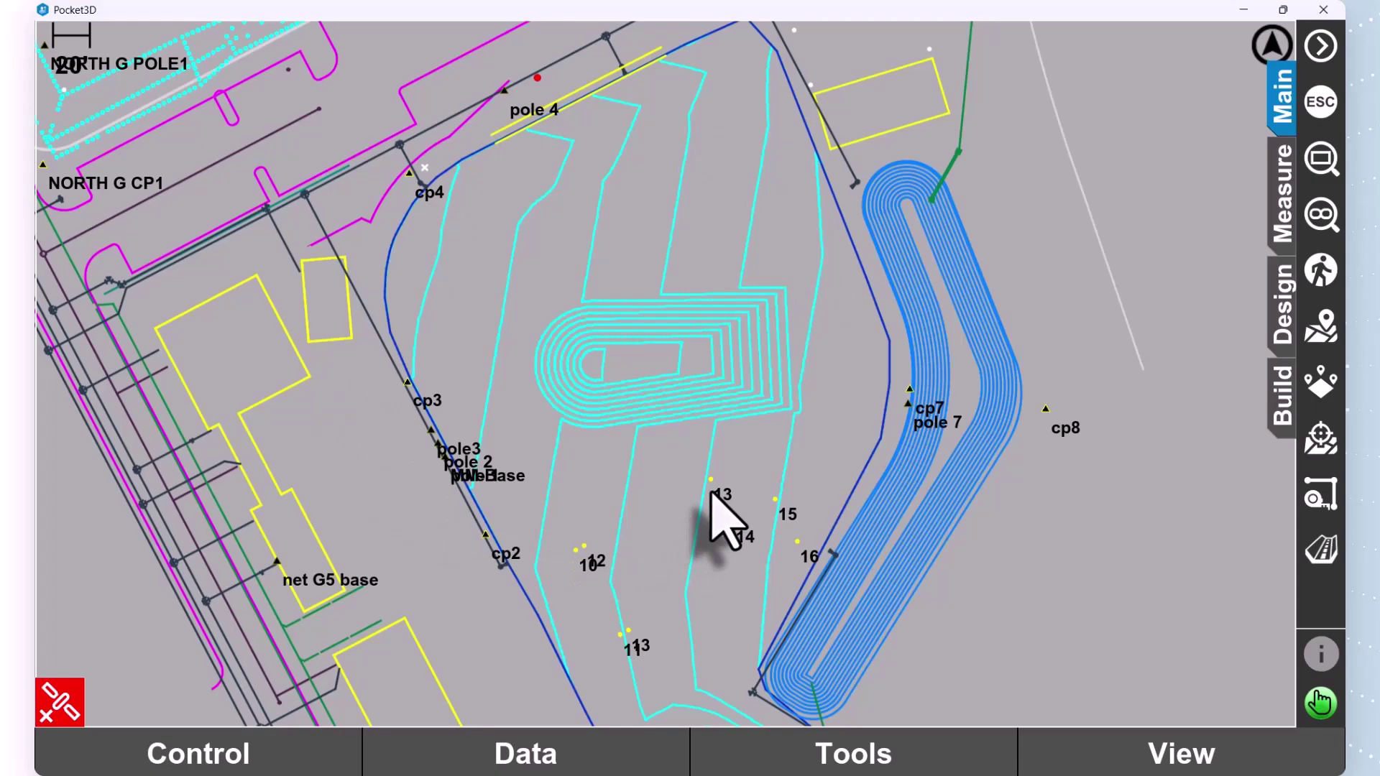
Set the main menu position to Top in the layout setup and apply it.
{"action": "left_click", "coordinate": [1221, 754]}
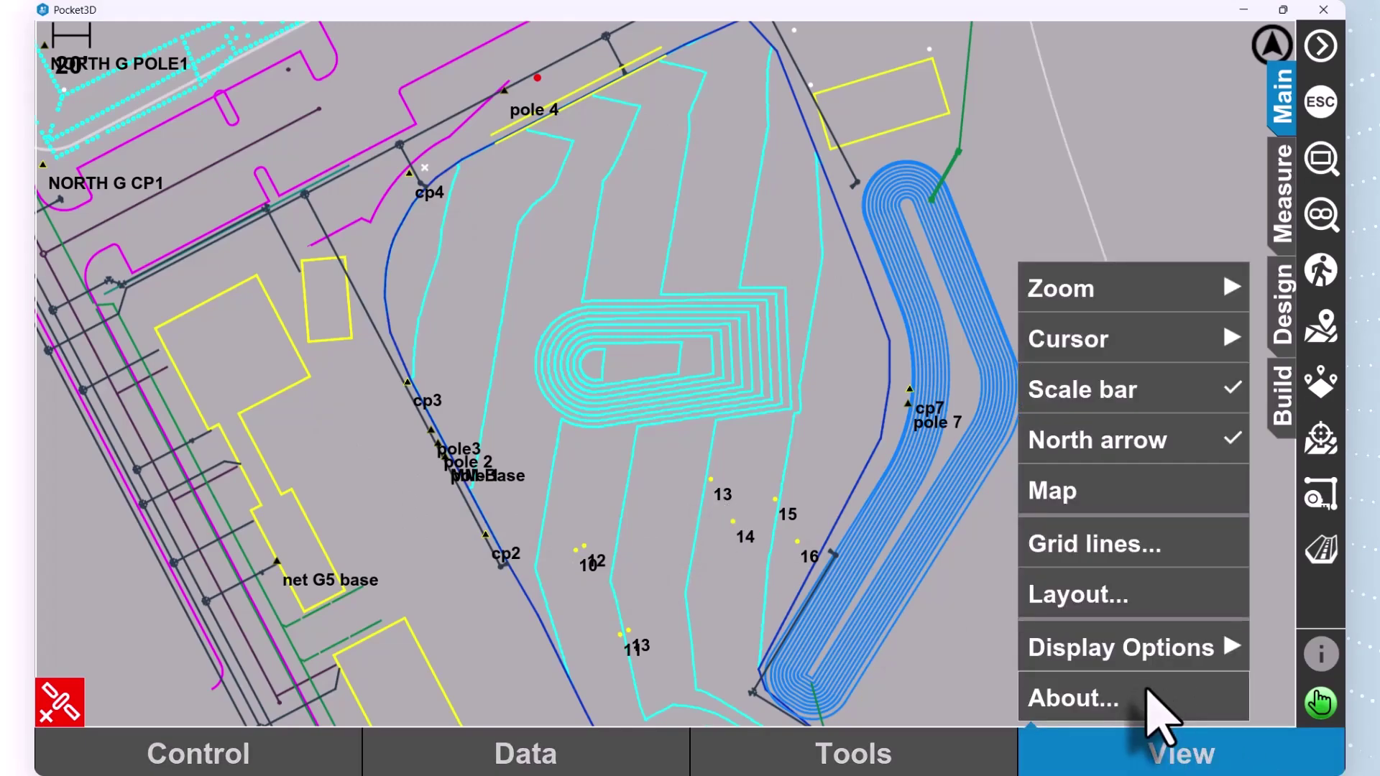
{"action": "left_click", "coordinate": [1145, 651]}
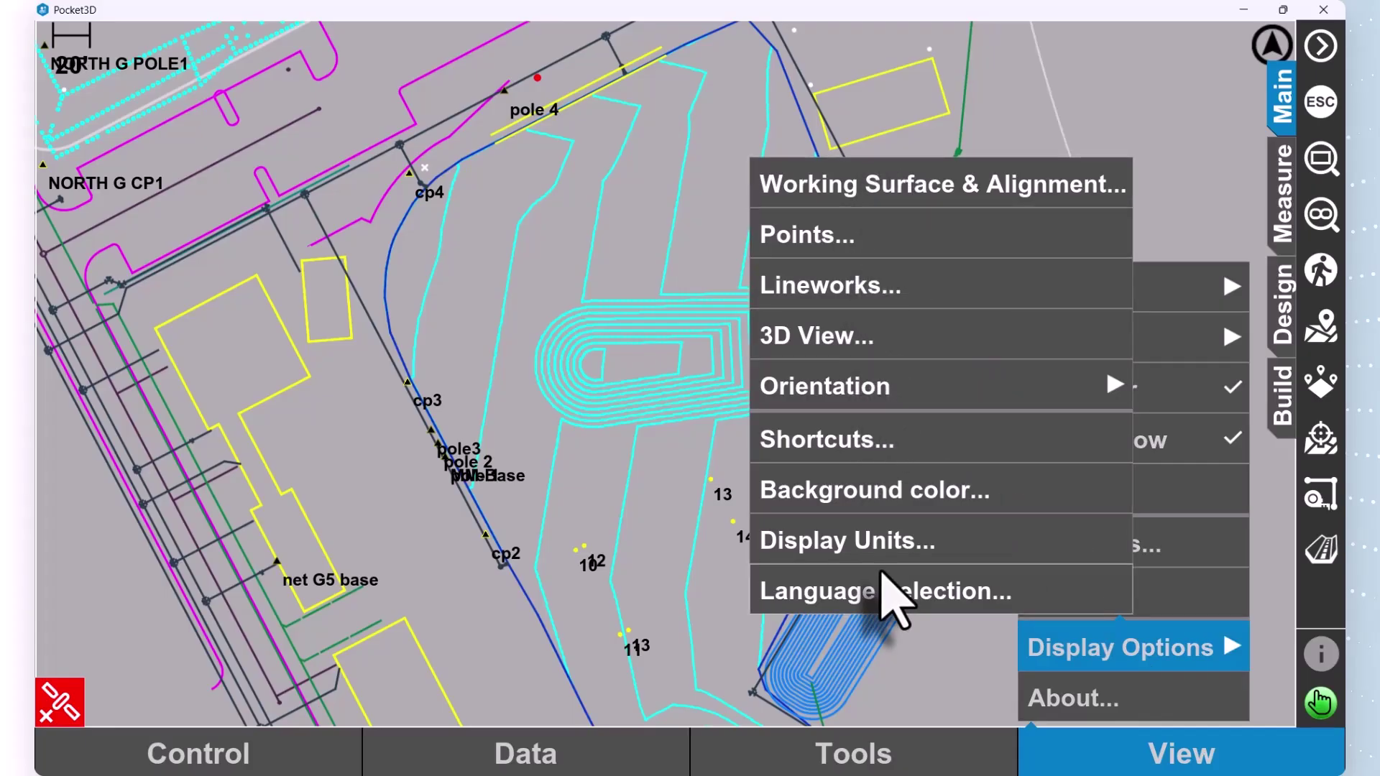
{"action": "left_click", "coordinate": [1145, 749]}
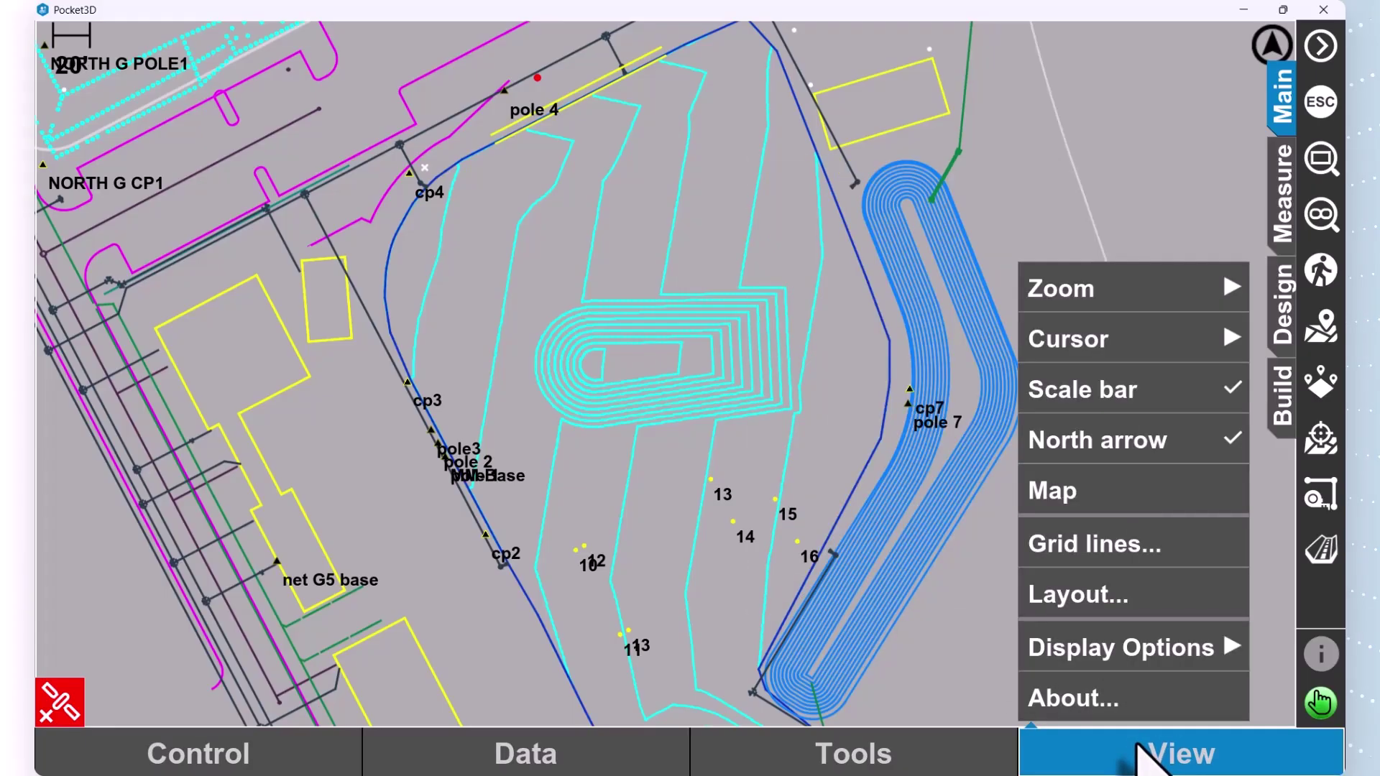
{"action": "left_click", "coordinate": [1100, 605]}
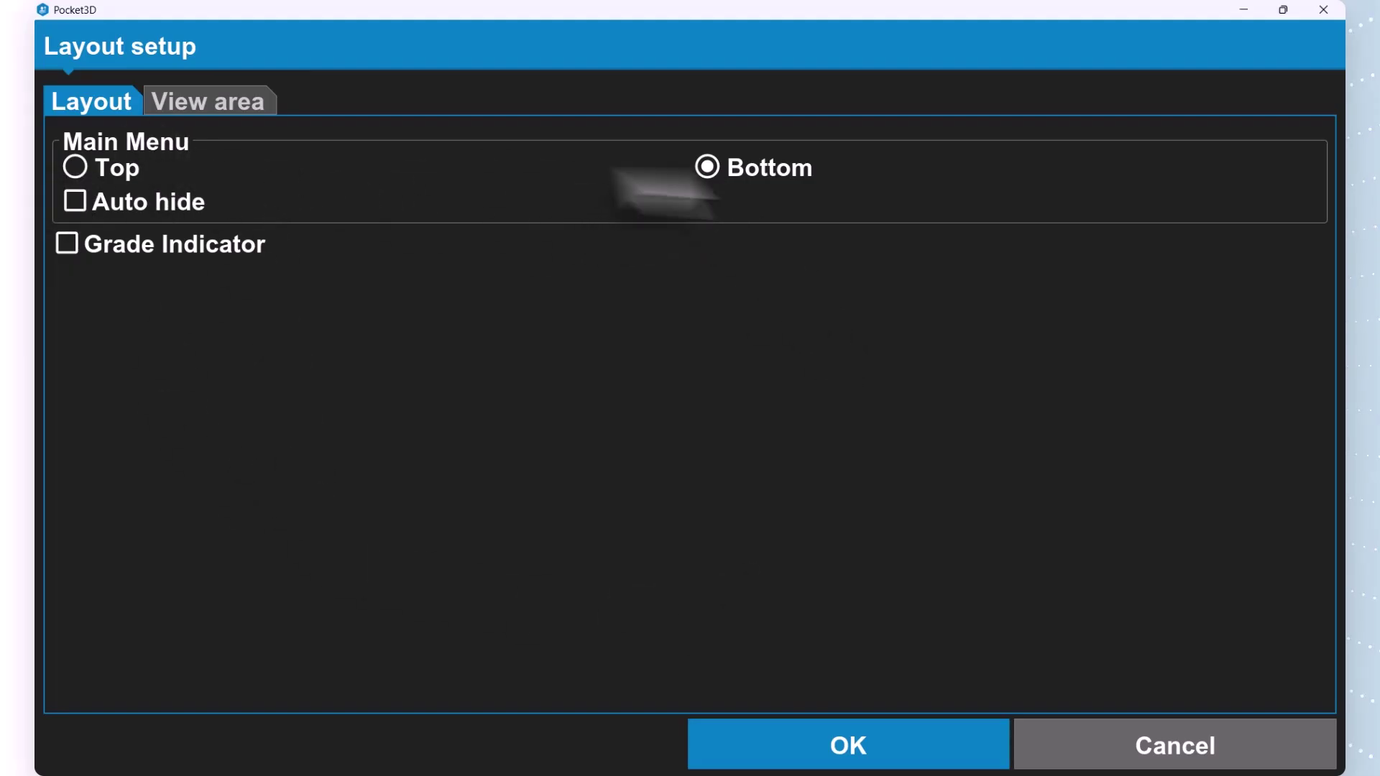
{"action": "left_click", "coordinate": [81, 172]}
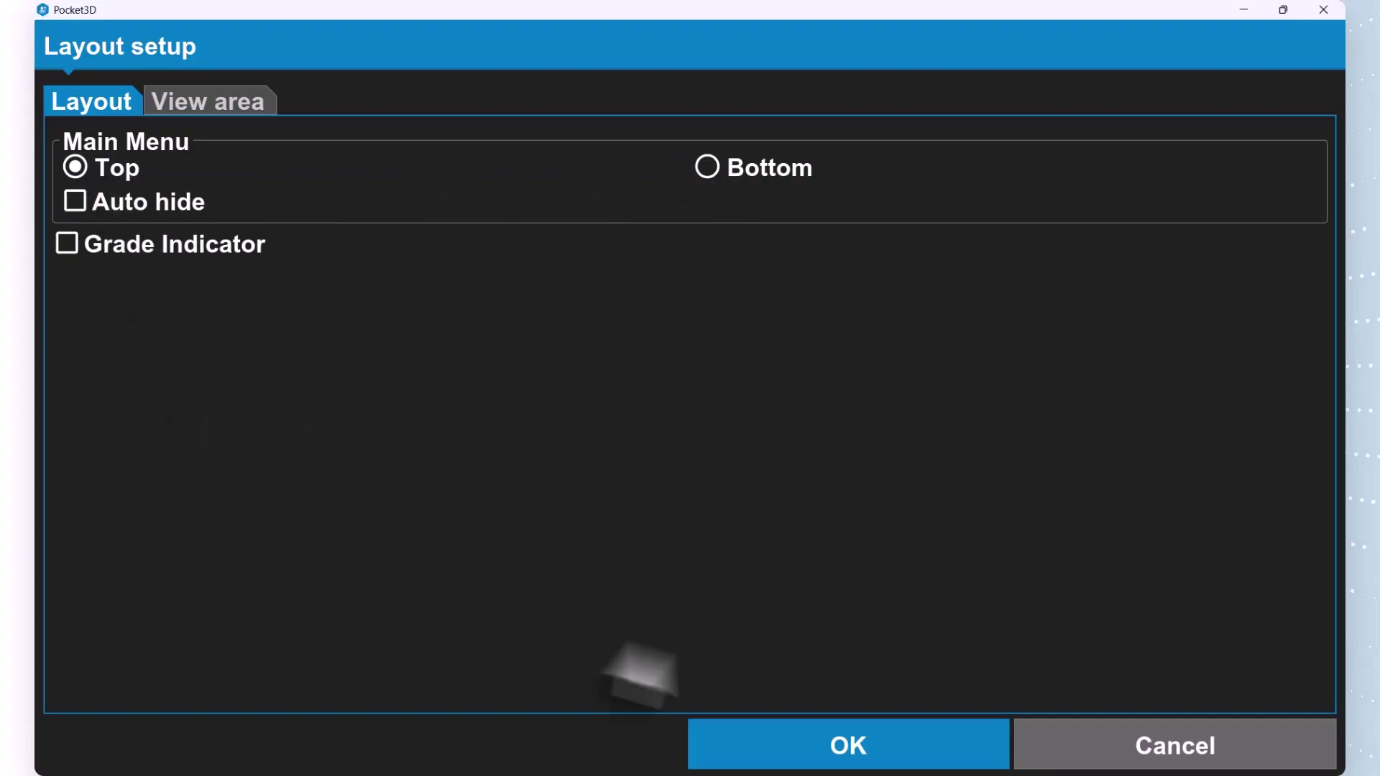
{"action": "left_click", "coordinate": [791, 747]}
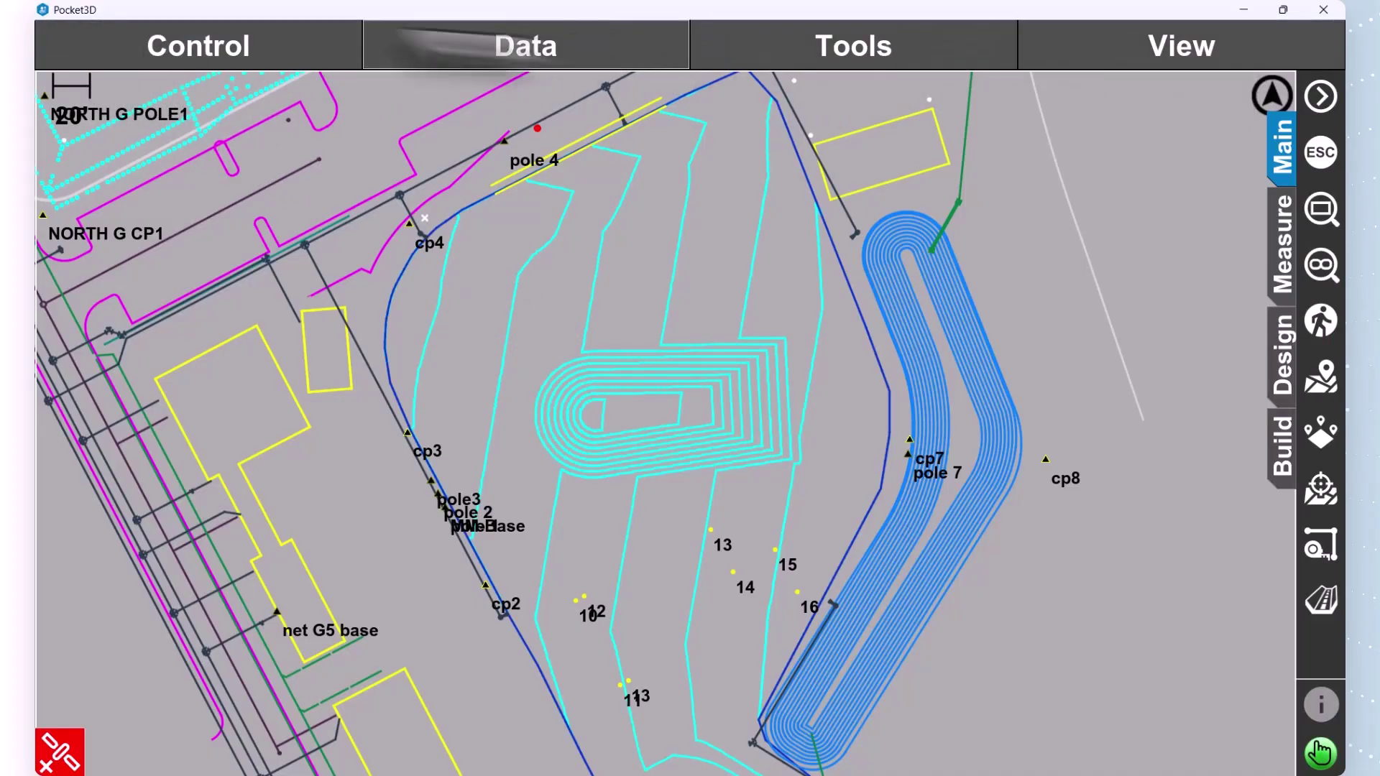
Enable Auto hide for the main menu in the layout setup and bring the hidden menu back into view.
{"action": "left_click", "coordinate": [1107, 54]}
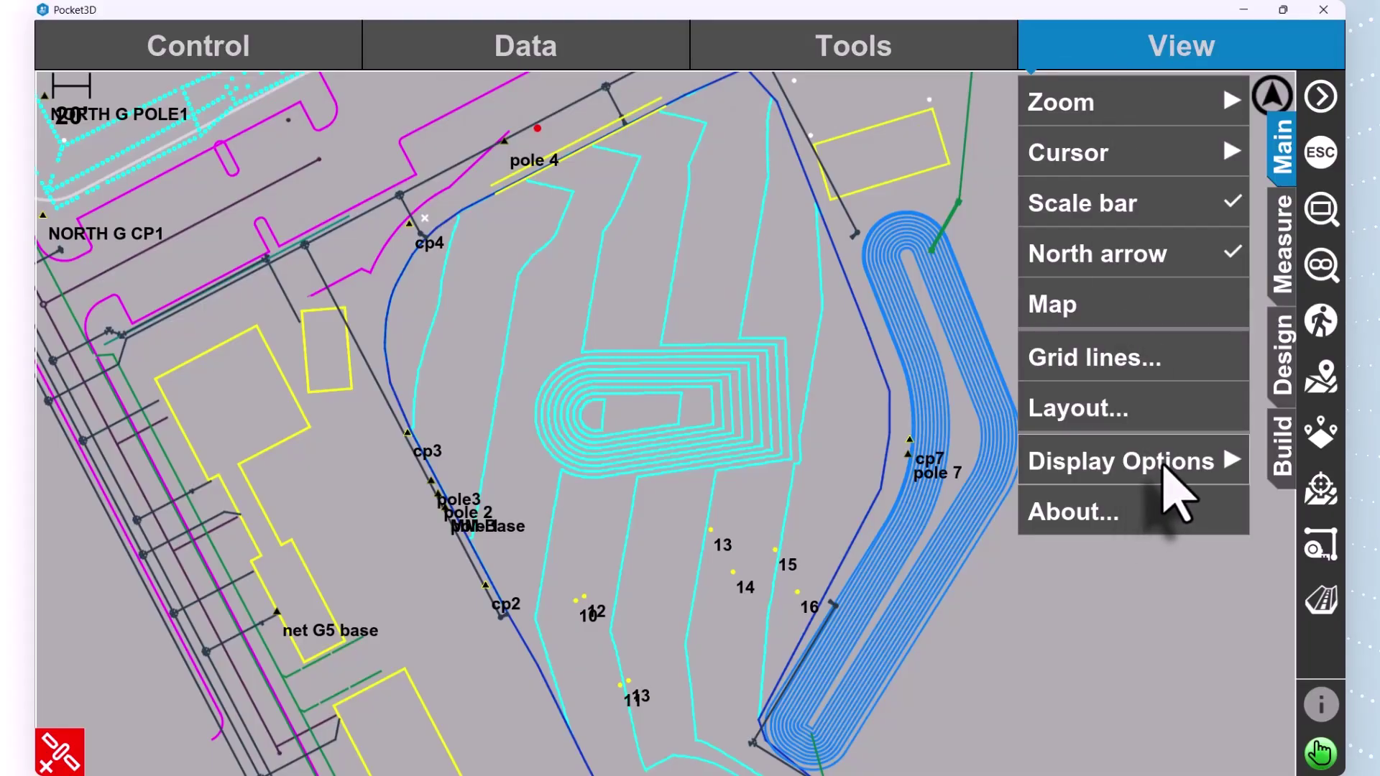
{"action": "left_click", "coordinate": [1100, 422]}
{"action": "left_click", "coordinate": [75, 201]}
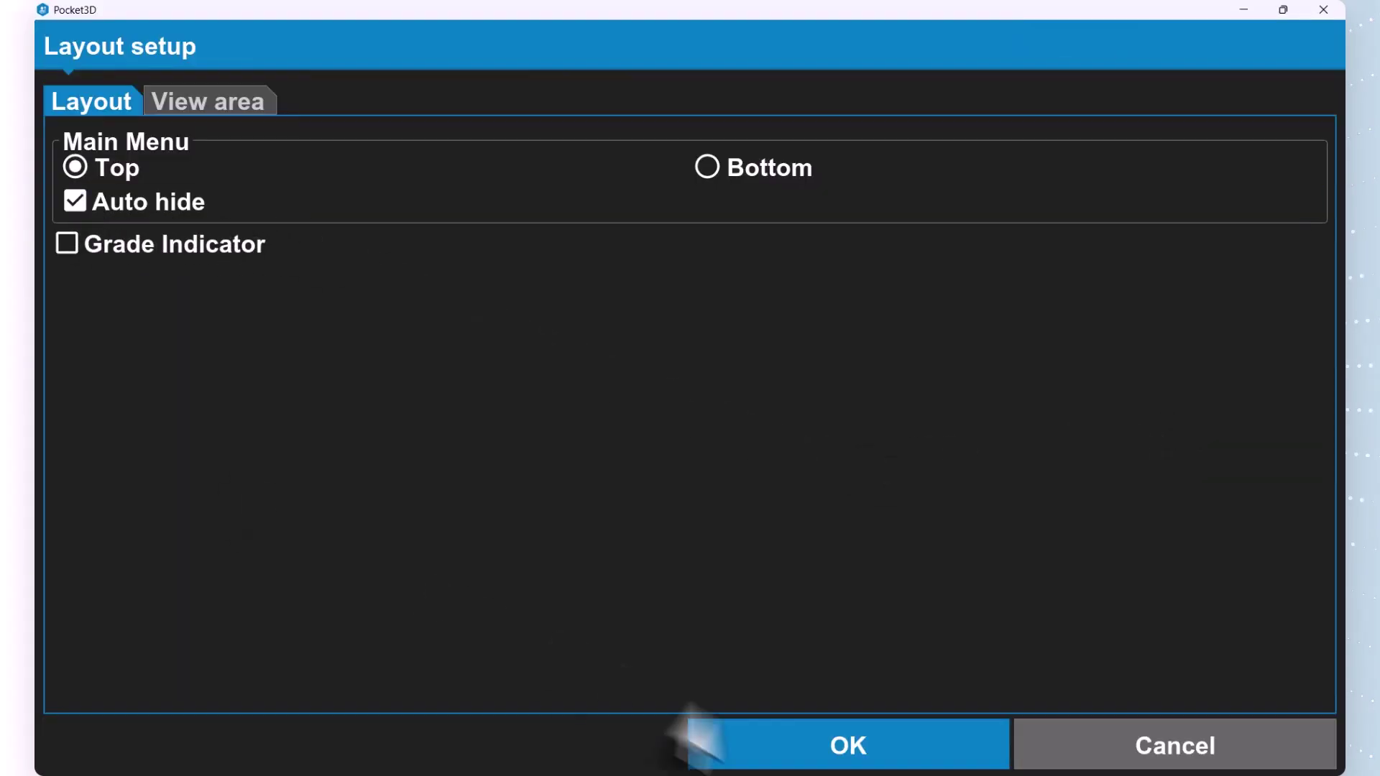
{"action": "left_click", "coordinate": [875, 744]}
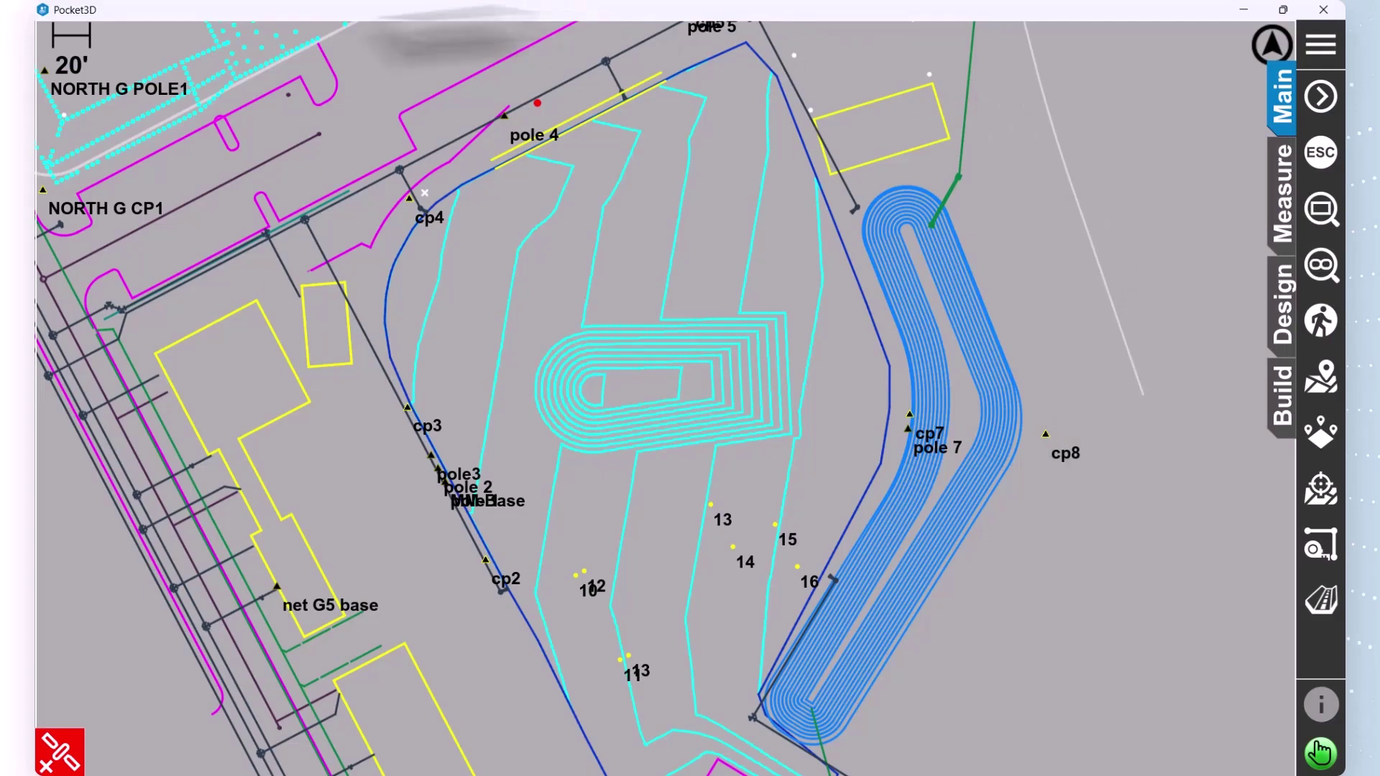
{"action": "left_click", "coordinate": [1320, 44]}
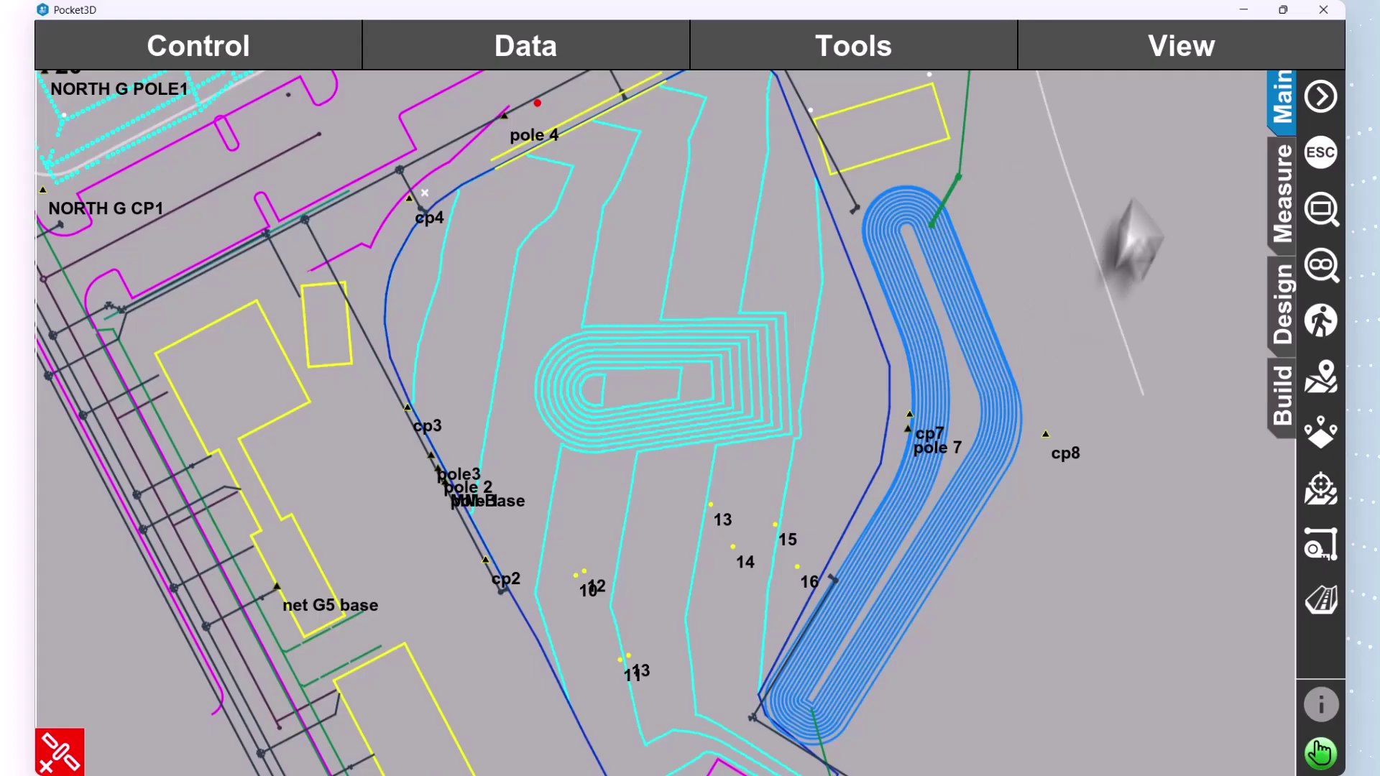
Set the main menu to Bottom with Auto hide off, enable Grade Indicator, and apply the layout.
{"action": "left_click", "coordinate": [1231, 39]}
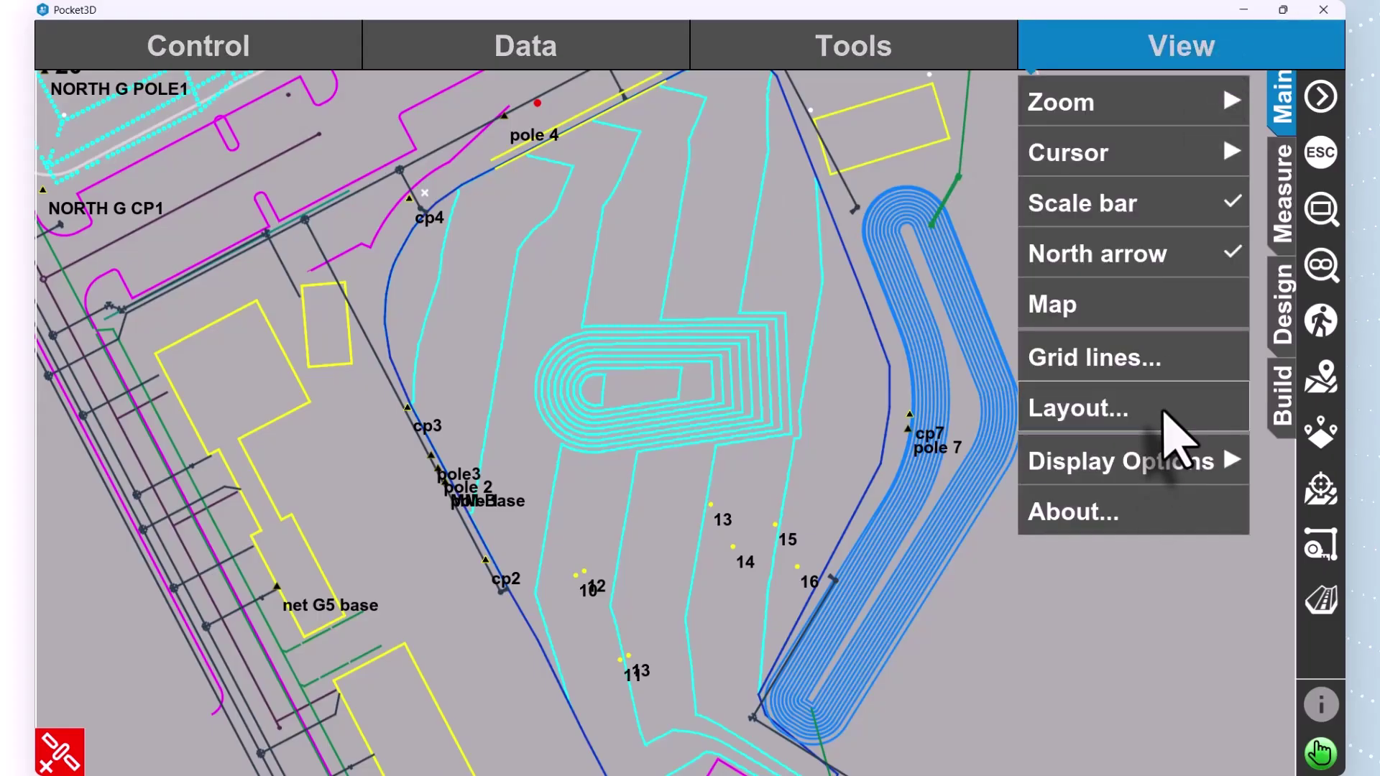
{"action": "left_click", "coordinate": [1082, 411]}
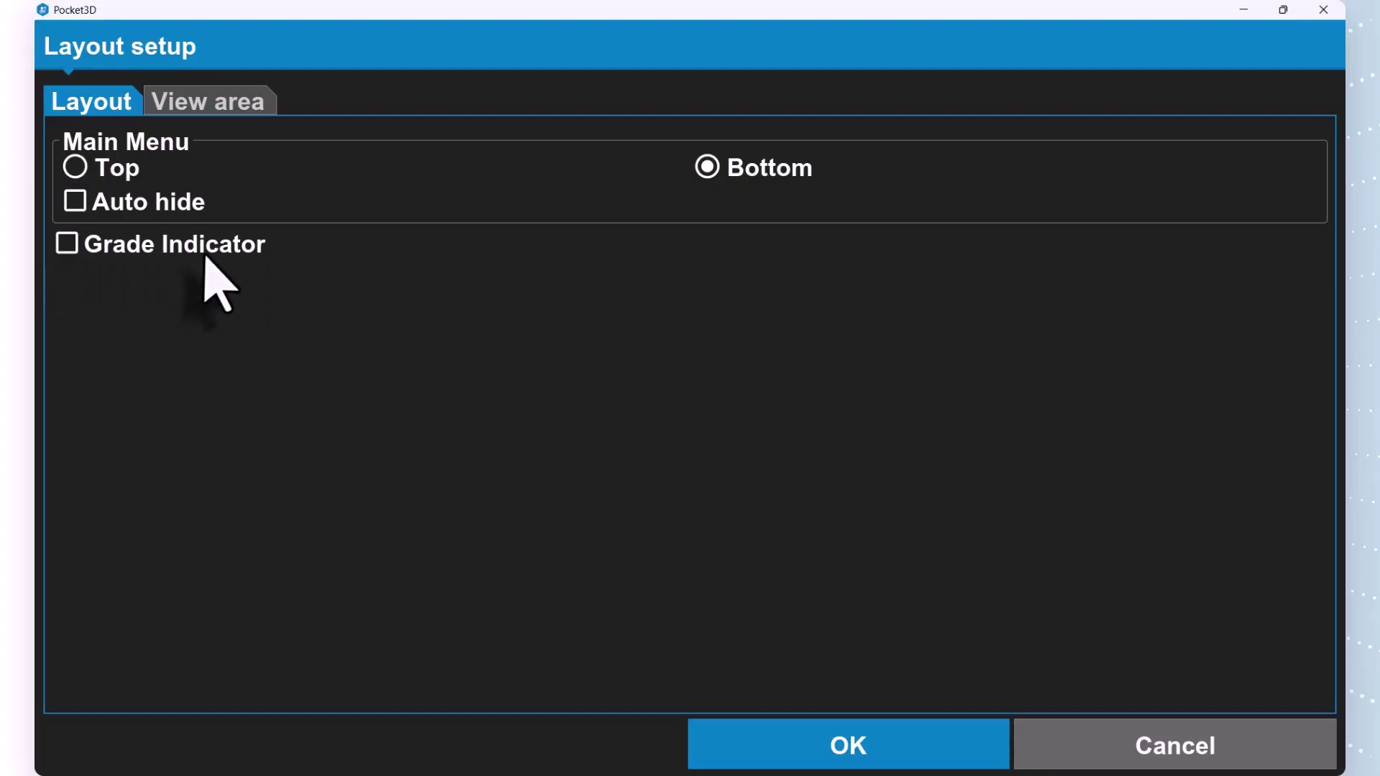
{"action": "left_click", "coordinate": [67, 244]}
{"action": "left_click", "coordinate": [799, 763]}
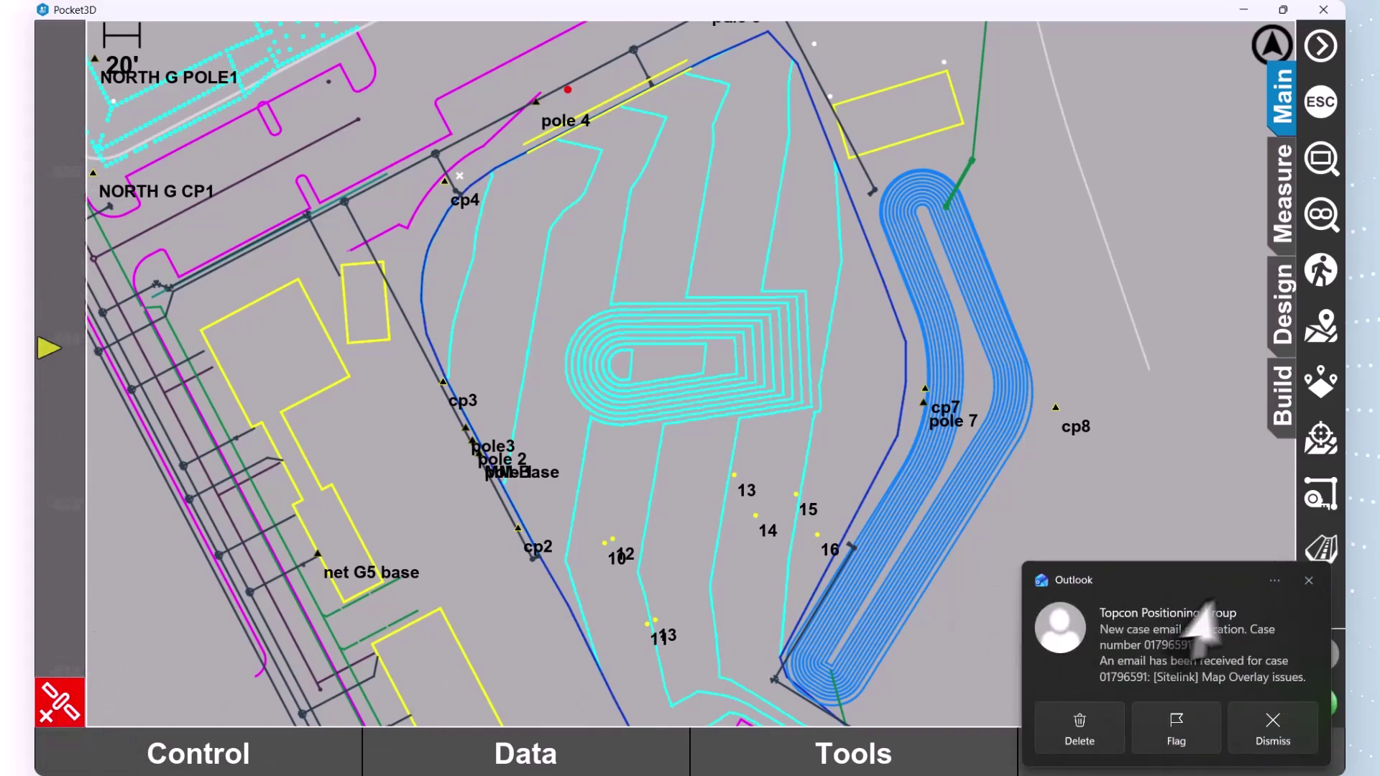
{"action": "left_click", "coordinate": [1308, 579]}
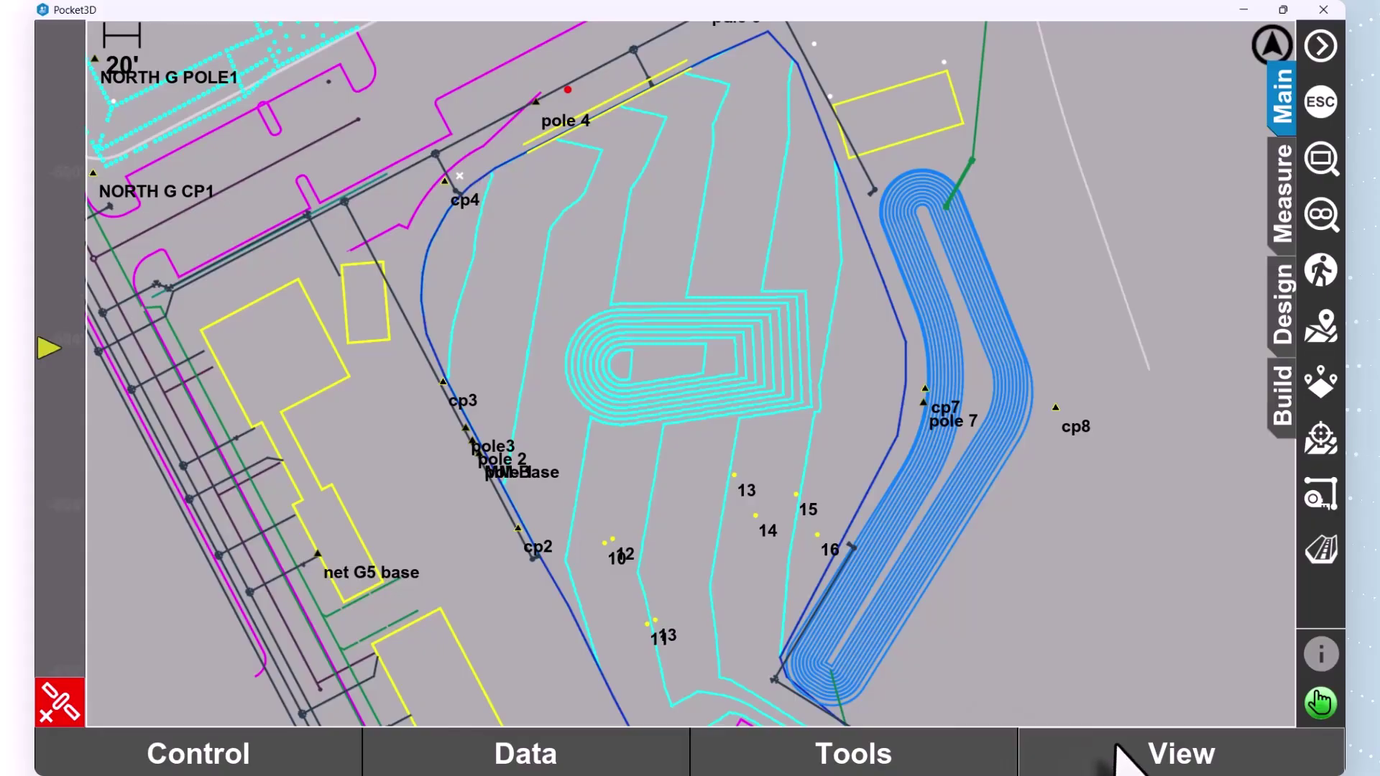
Enable Display grid-lines in the grid settings and view the grid over the plan.
{"action": "left_click", "coordinate": [1124, 755]}
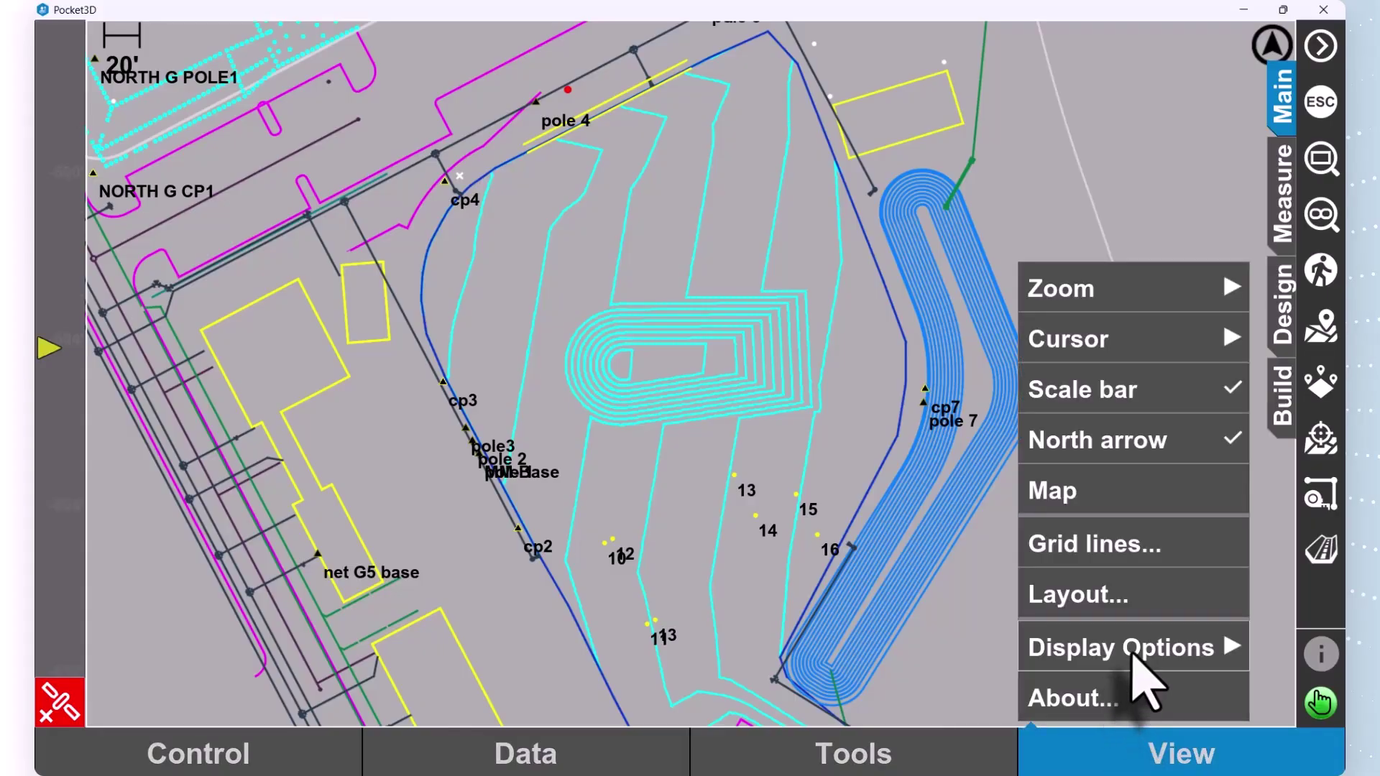
{"action": "left_click", "coordinate": [1101, 557]}
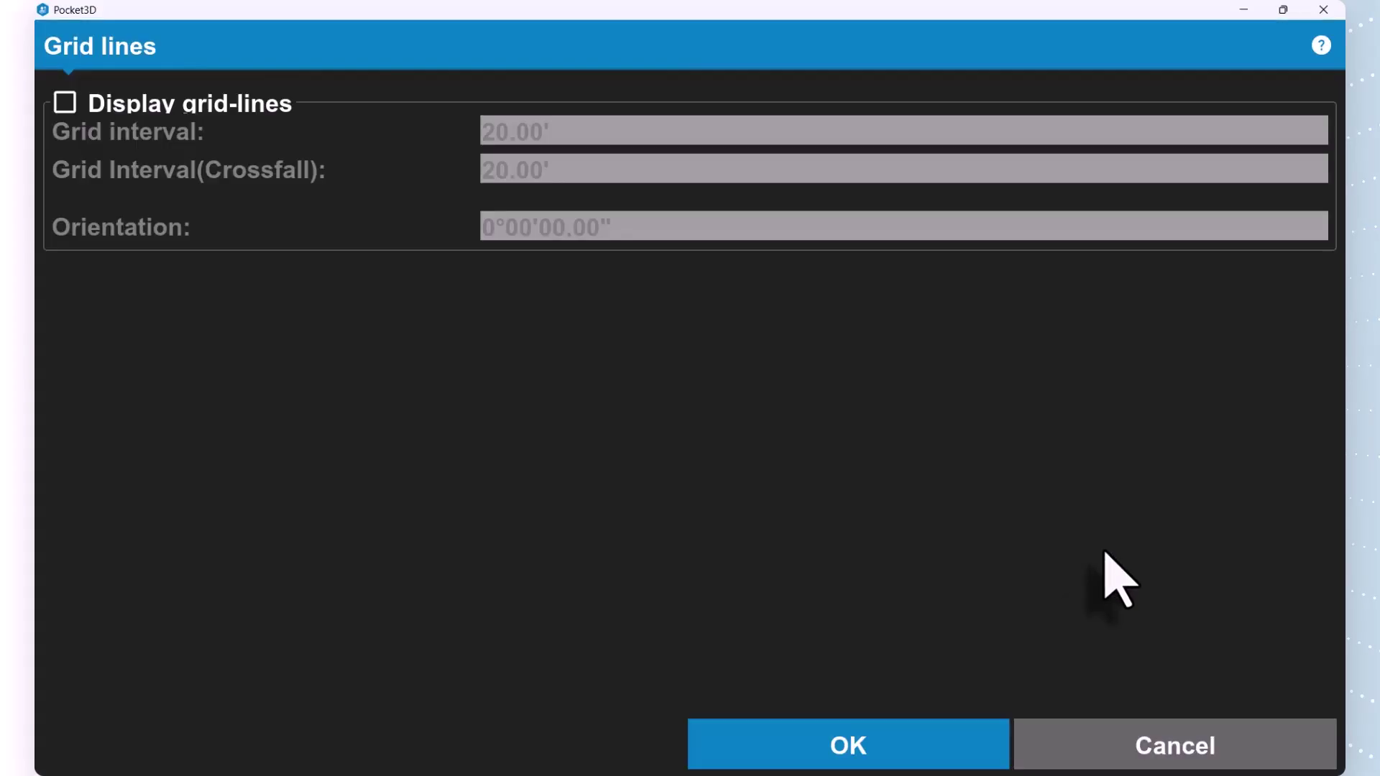
{"action": "left_click", "coordinate": [64, 103]}
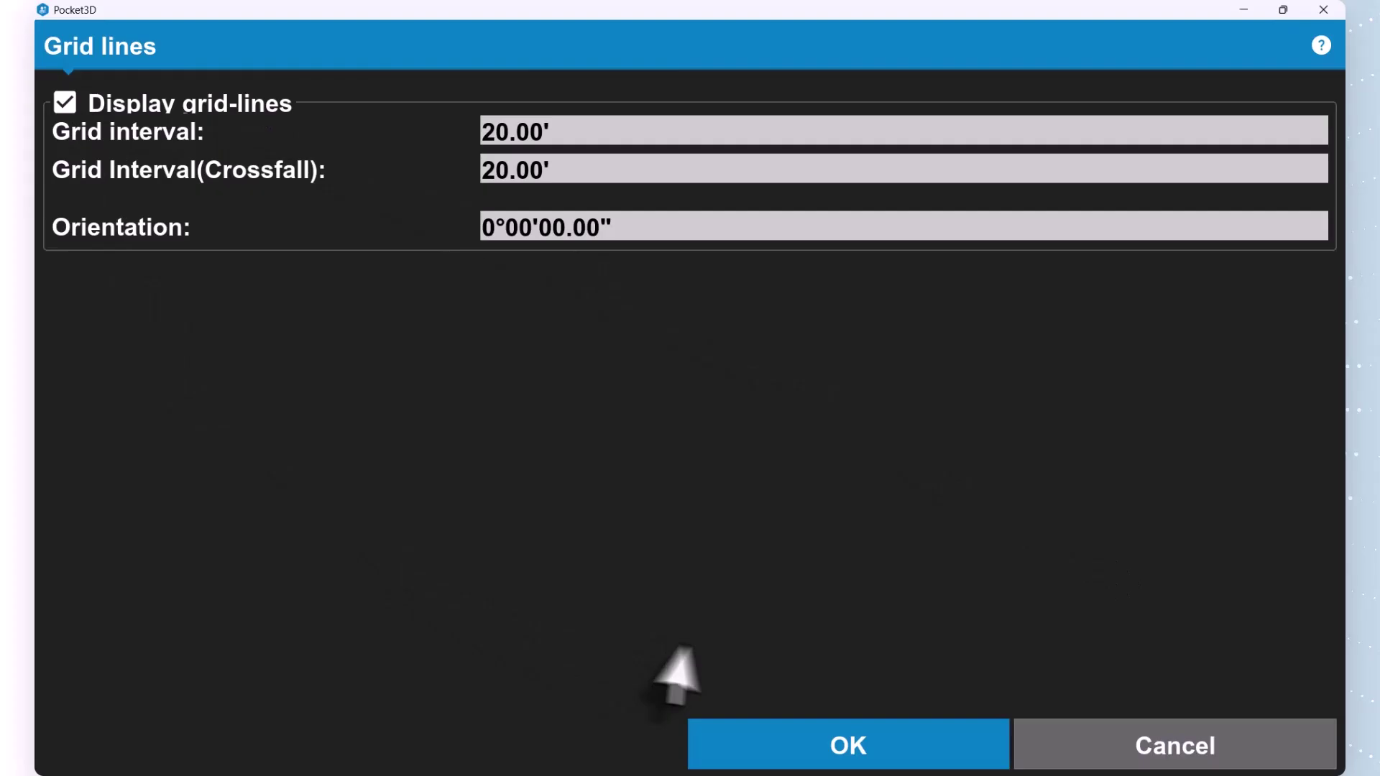
{"action": "left_click", "coordinate": [806, 755]}
{"action": "scroll", "coordinate": [711, 400], "scroll_direction": "up", "scroll_amount": 3}
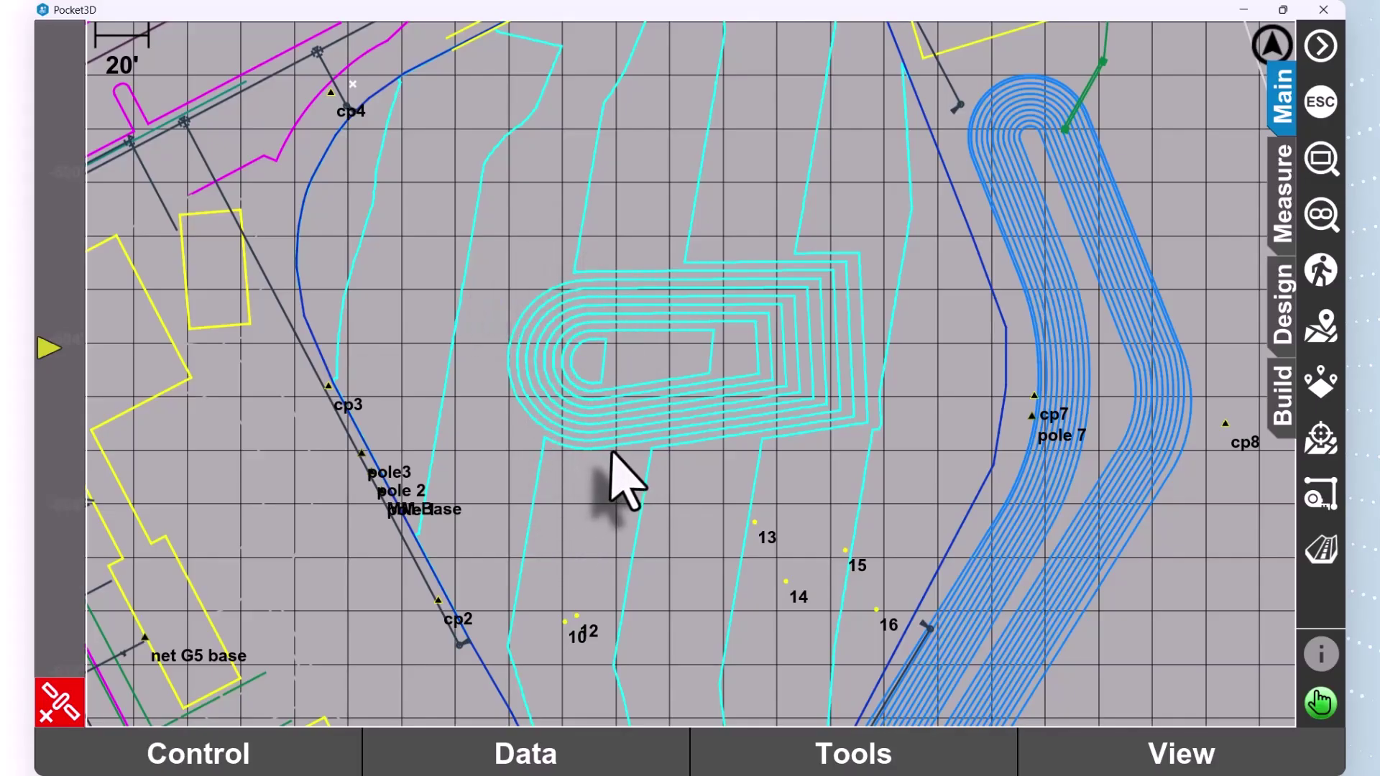
Disable Display grid-lines and apply the grid settings.
{"action": "left_click", "coordinate": [1250, 755]}
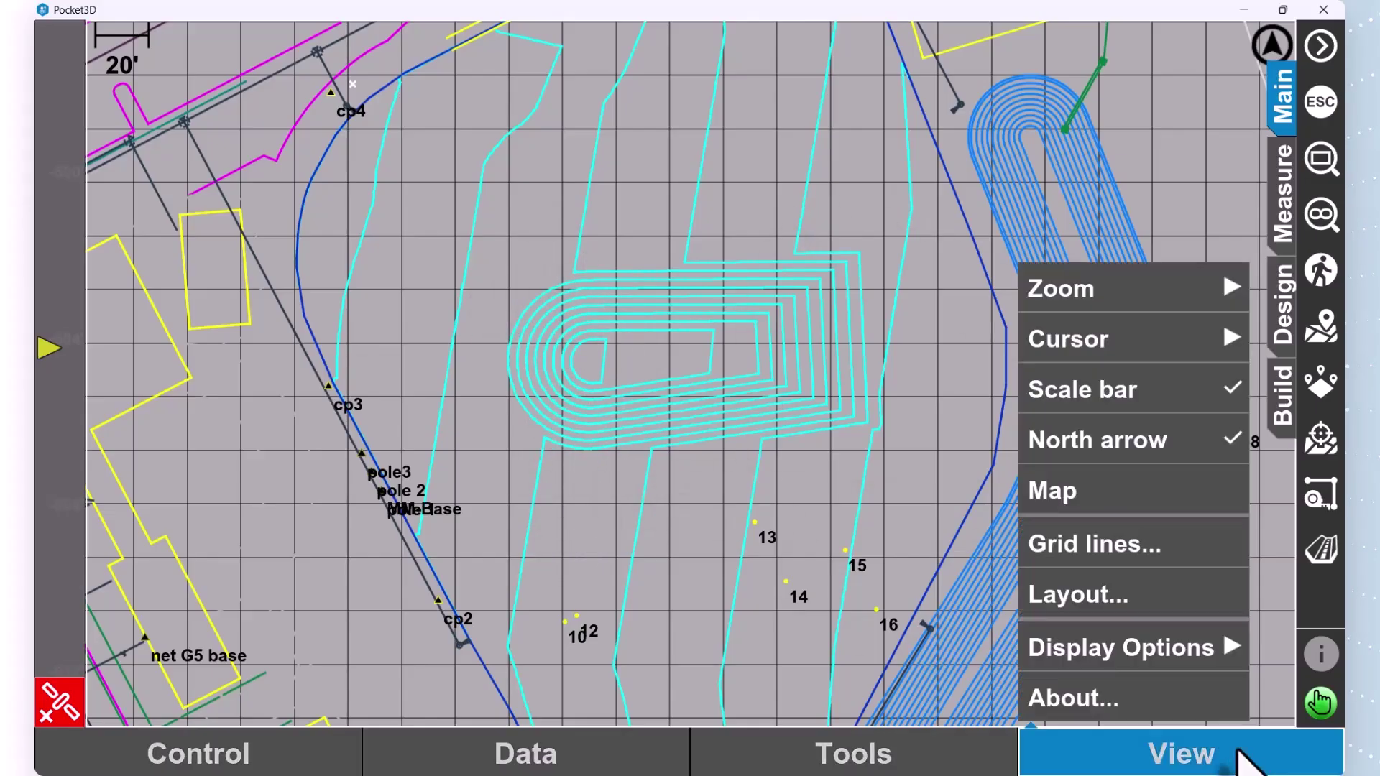
{"action": "left_click", "coordinate": [1128, 551]}
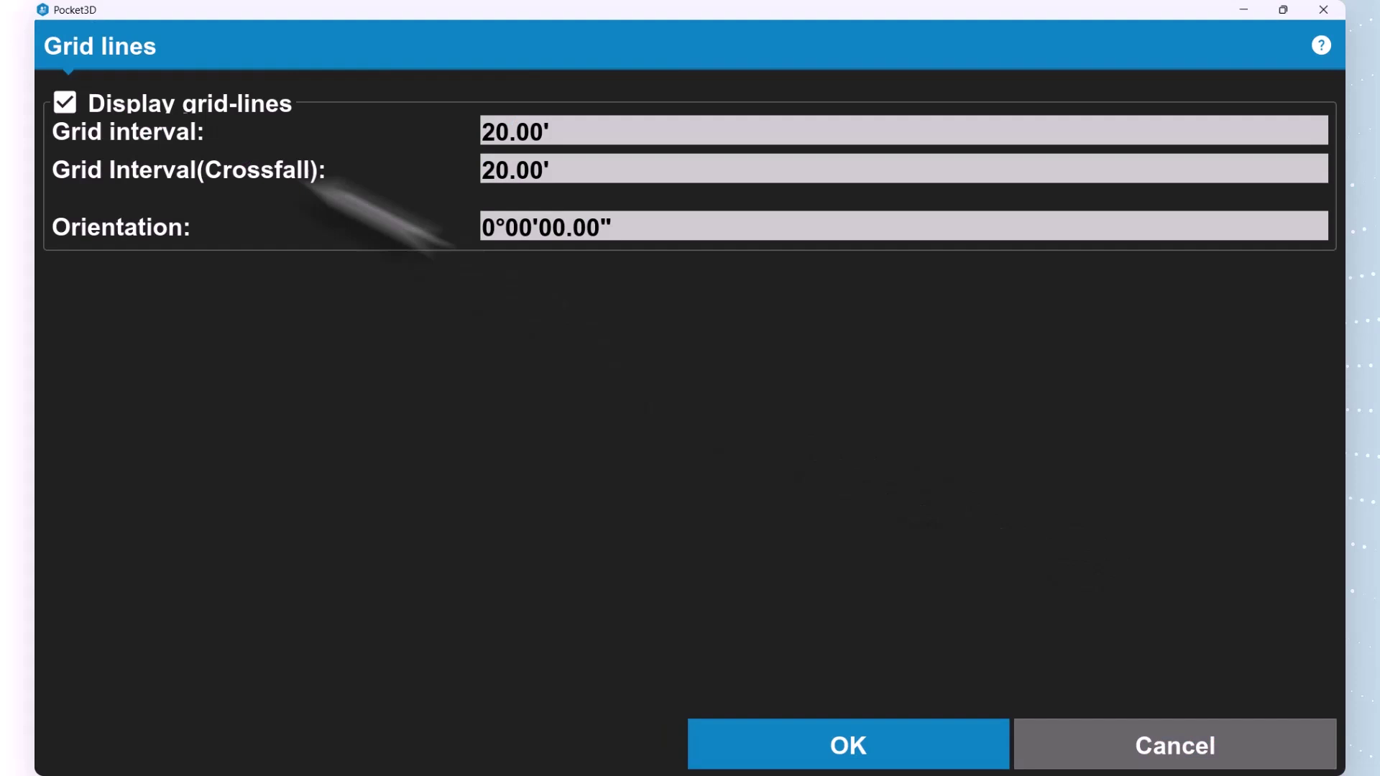
{"action": "left_click", "coordinate": [66, 102]}
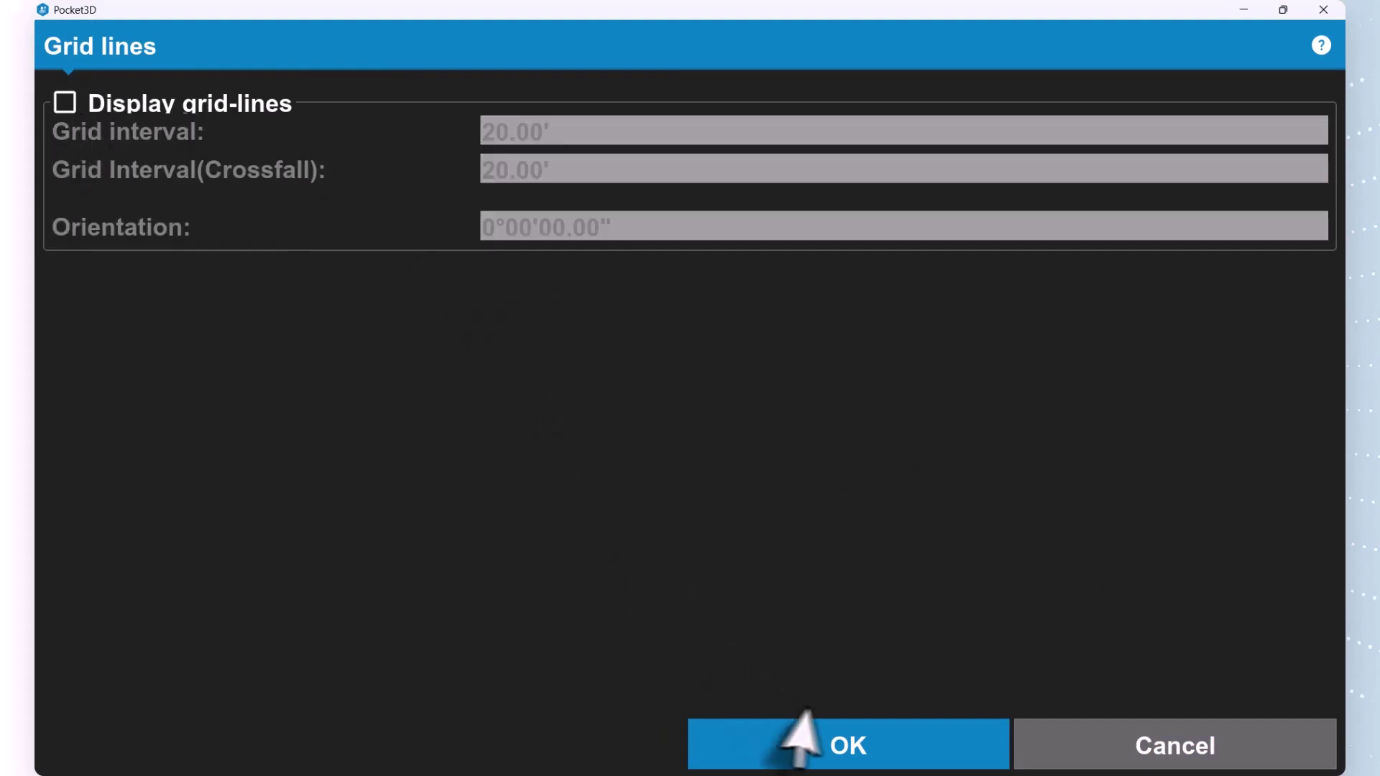
{"action": "left_click", "coordinate": [794, 741]}
Show the map background behind the site plan, inspecting it at several zoom levels, and hide it again.
{"action": "left_click", "coordinate": [1176, 757]}
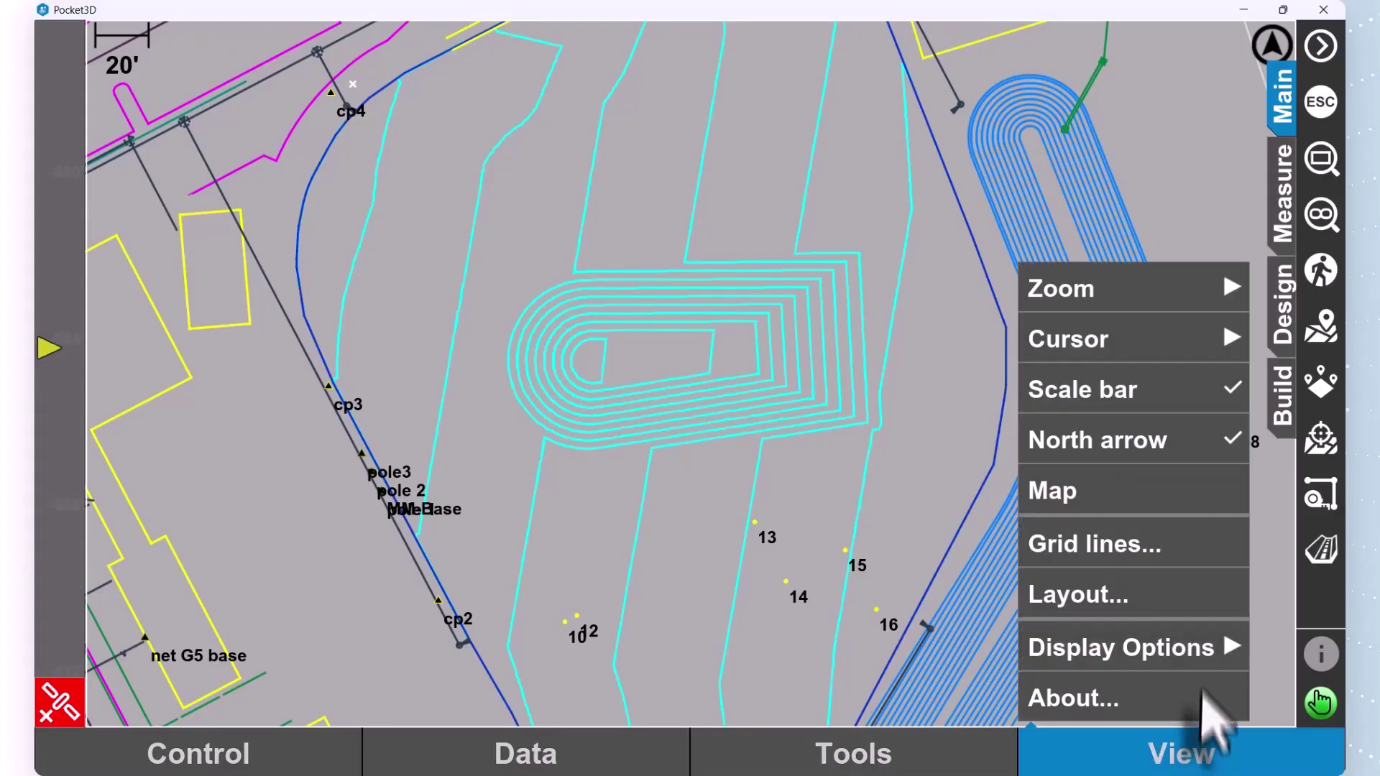
{"action": "left_click", "coordinate": [1120, 495]}
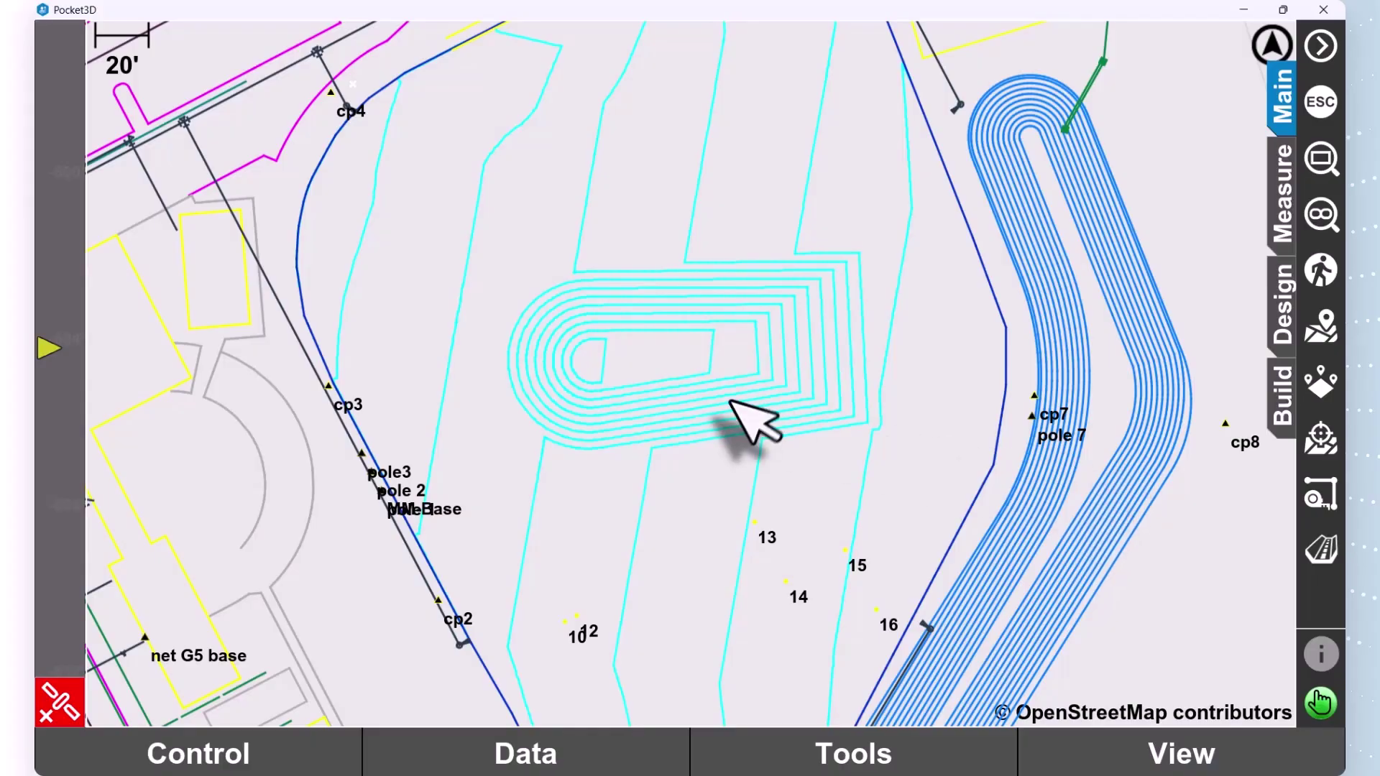
{"action": "scroll", "coordinate": [748, 440], "scroll_direction": "down", "scroll_amount": 4}
{"action": "scroll", "coordinate": [812, 466], "scroll_direction": "down", "scroll_amount": 5}
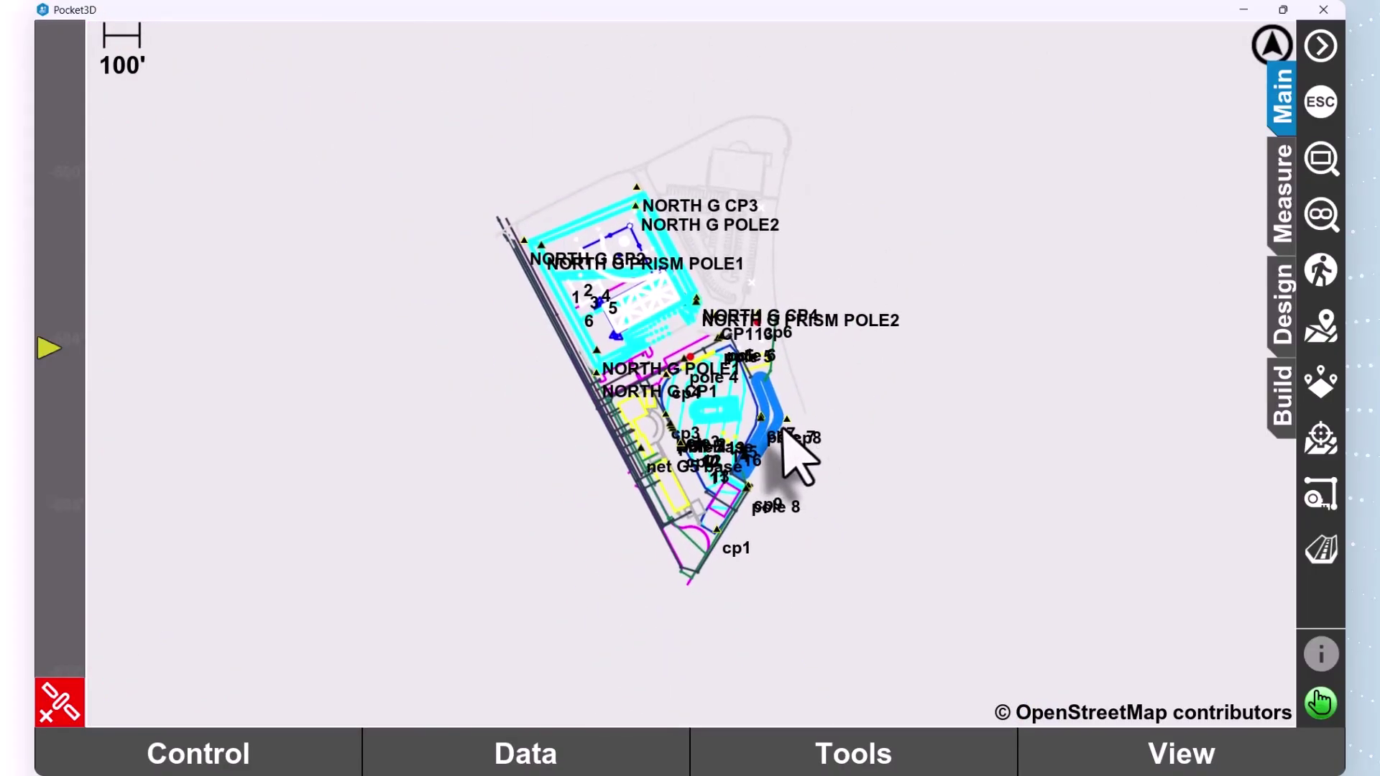
{"action": "scroll", "coordinate": [795, 456], "scroll_direction": "up", "scroll_amount": 2}
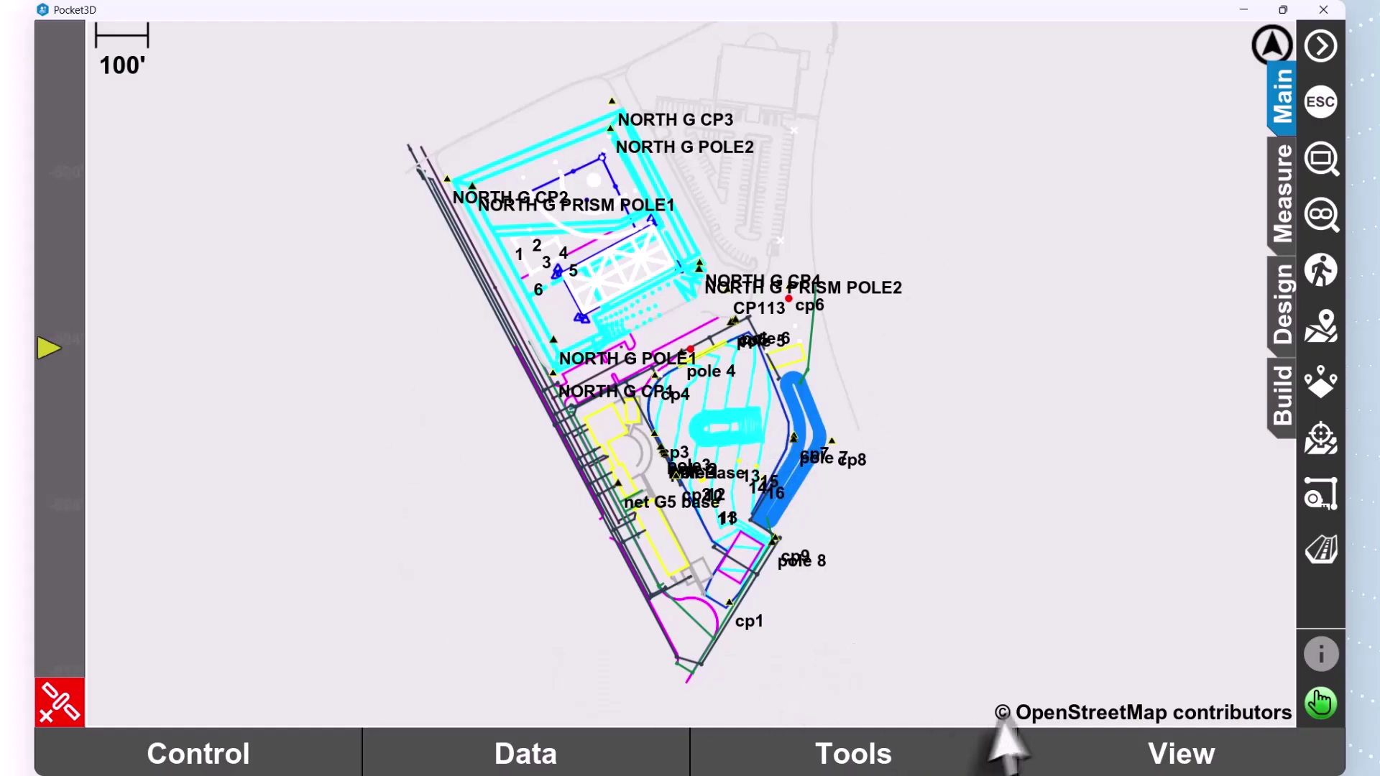
{"action": "scroll", "coordinate": [733, 422], "scroll_direction": "down", "scroll_amount": 1}
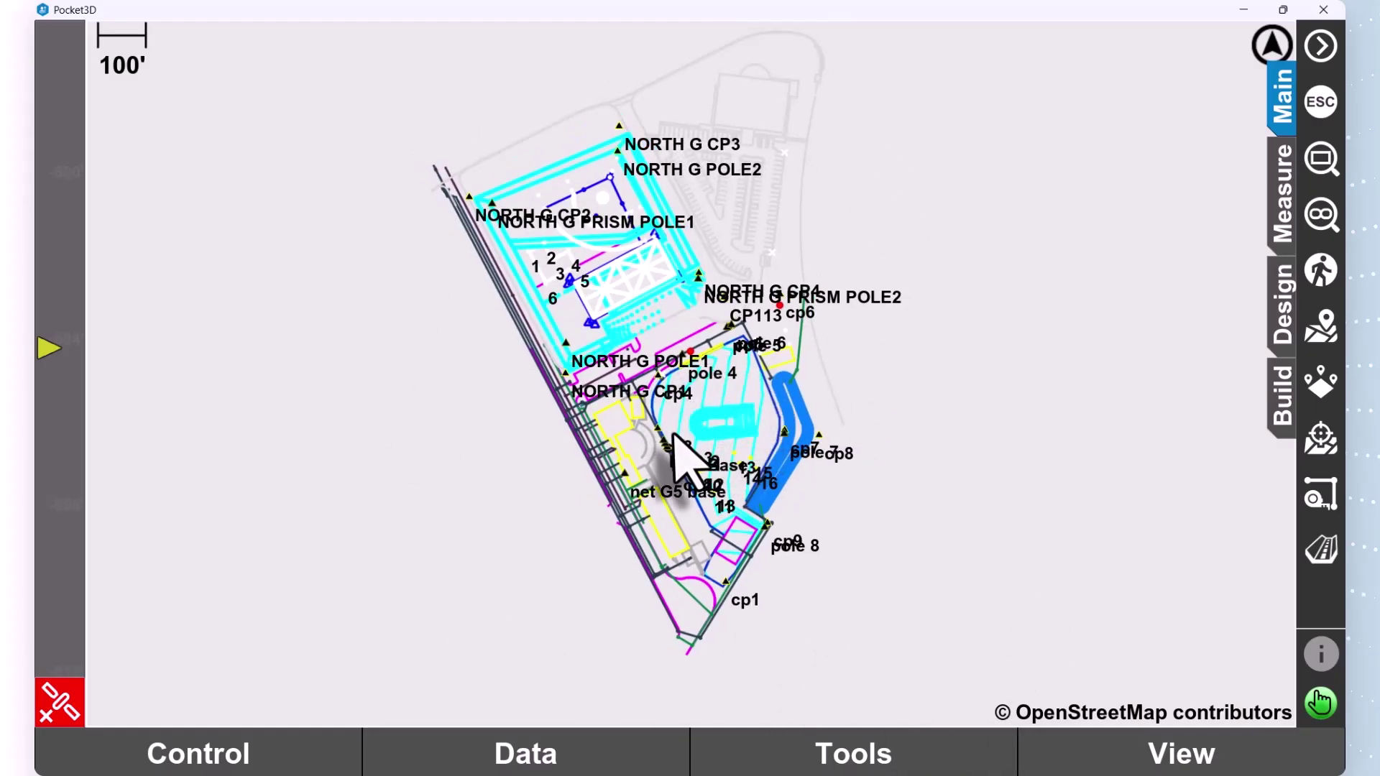
{"action": "scroll", "coordinate": [751, 504], "scroll_direction": "up", "scroll_amount": 1}
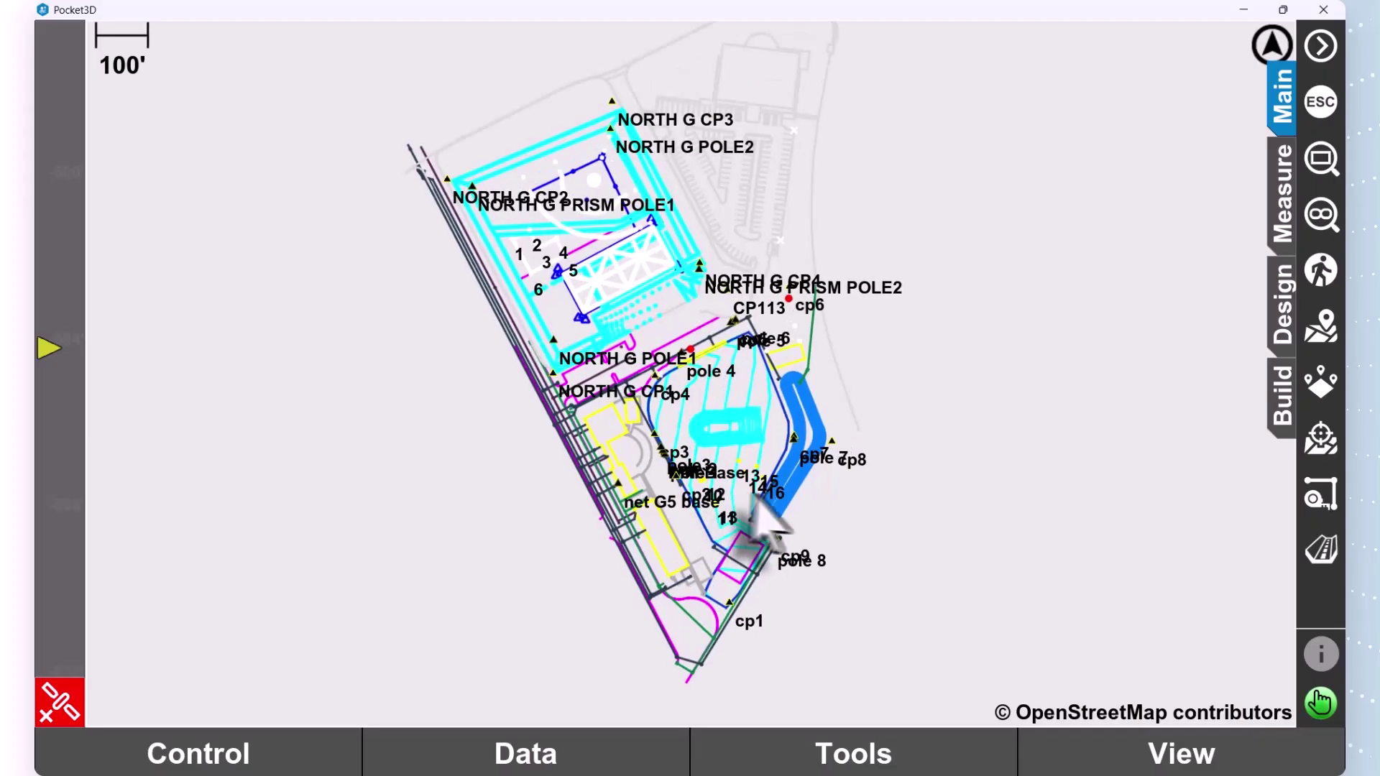
{"action": "scroll", "coordinate": [760, 495], "scroll_direction": "down", "scroll_amount": 5}
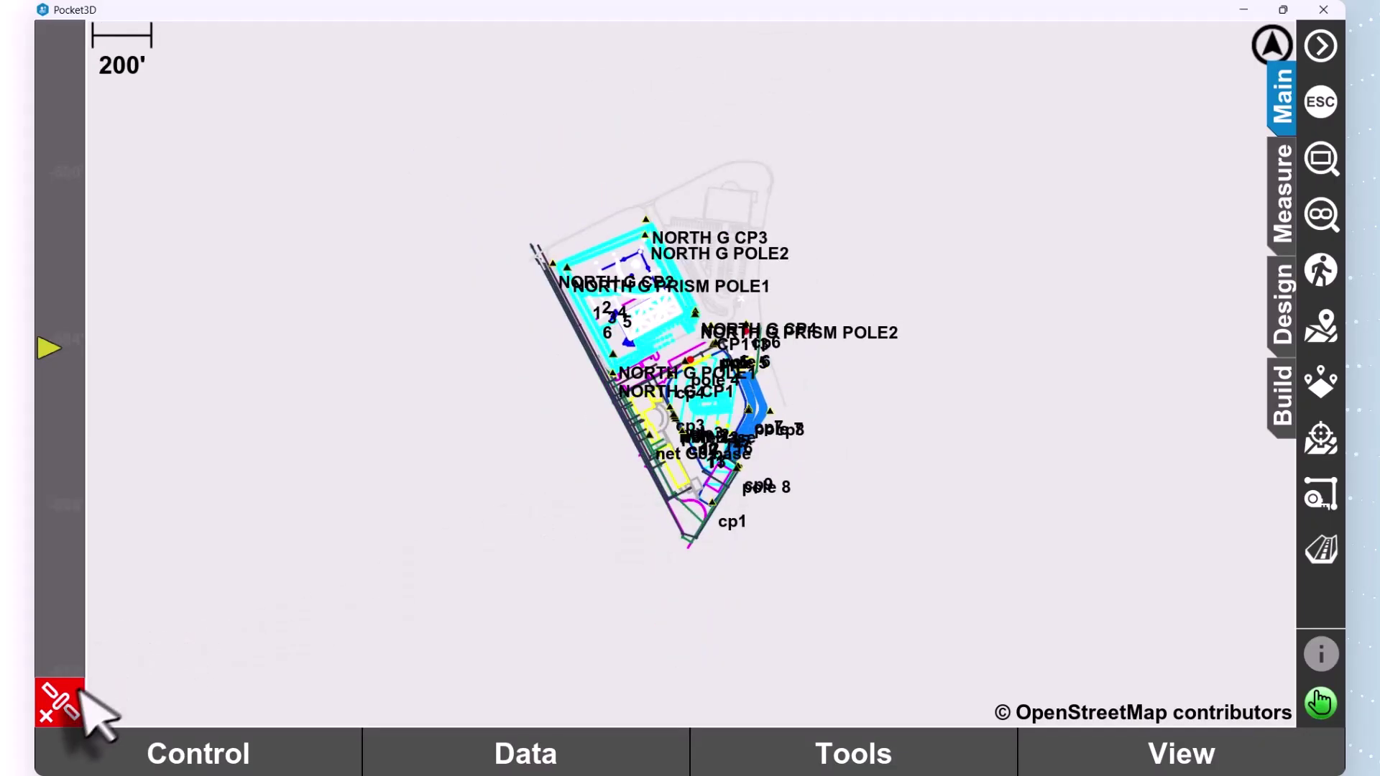
{"action": "scroll", "coordinate": [779, 416], "scroll_direction": "up", "scroll_amount": 5}
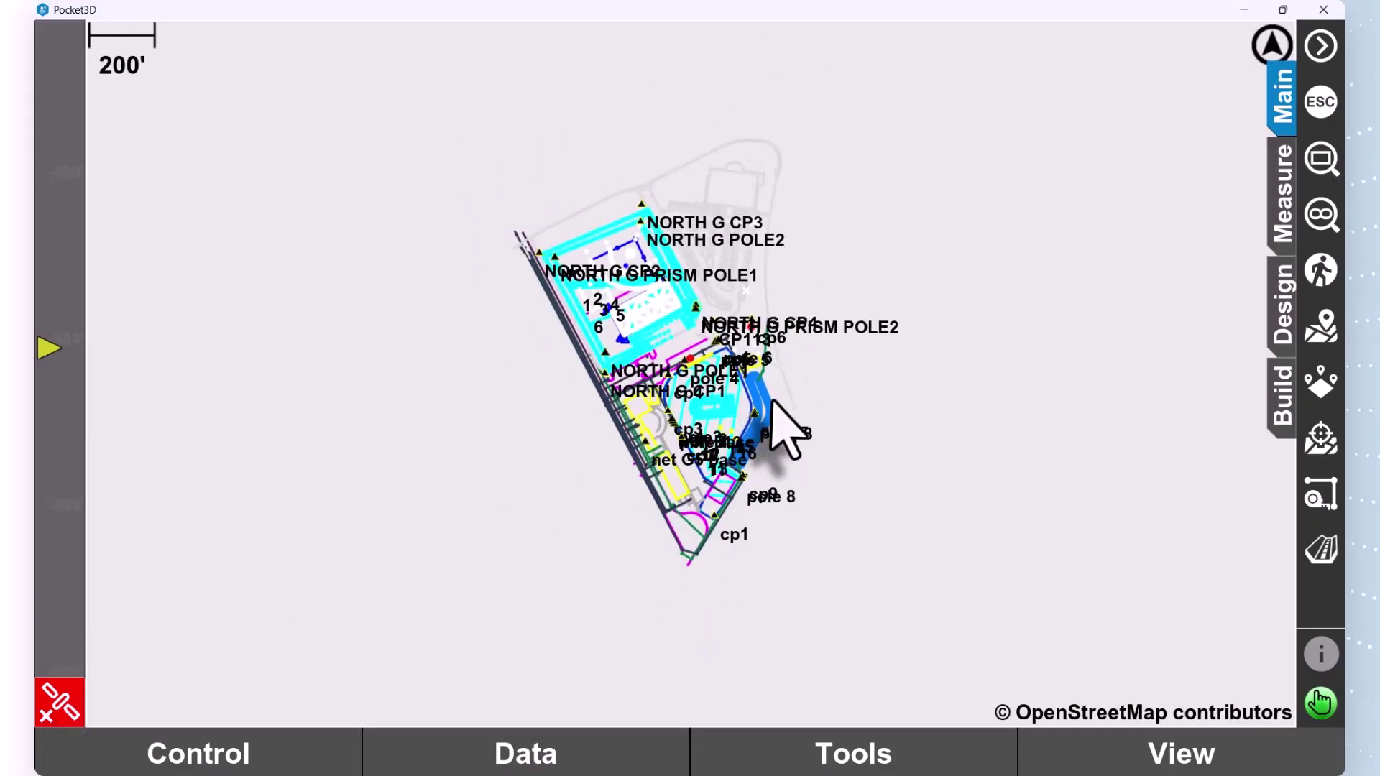
{"action": "scroll", "coordinate": [780, 428], "scroll_direction": "up", "scroll_amount": 1}
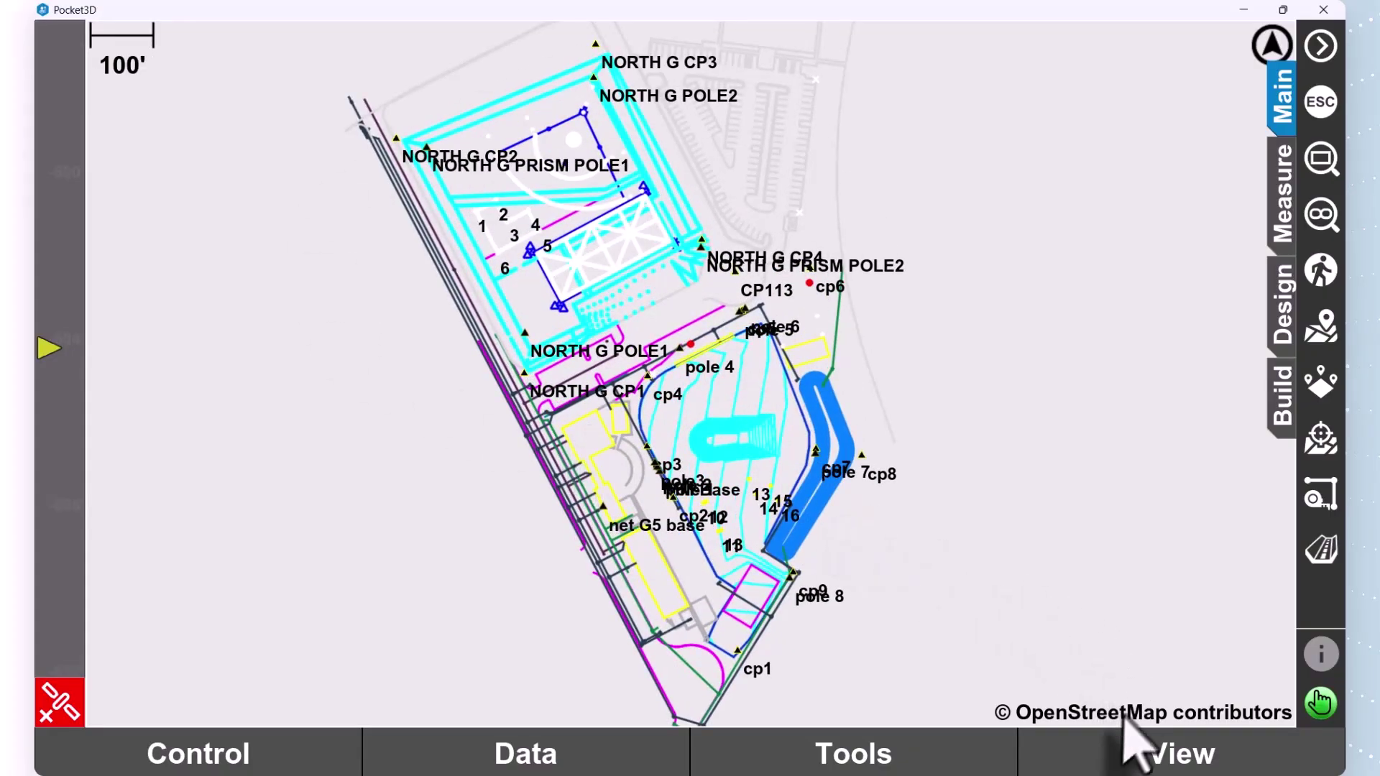
{"action": "left_click", "coordinate": [1207, 764]}
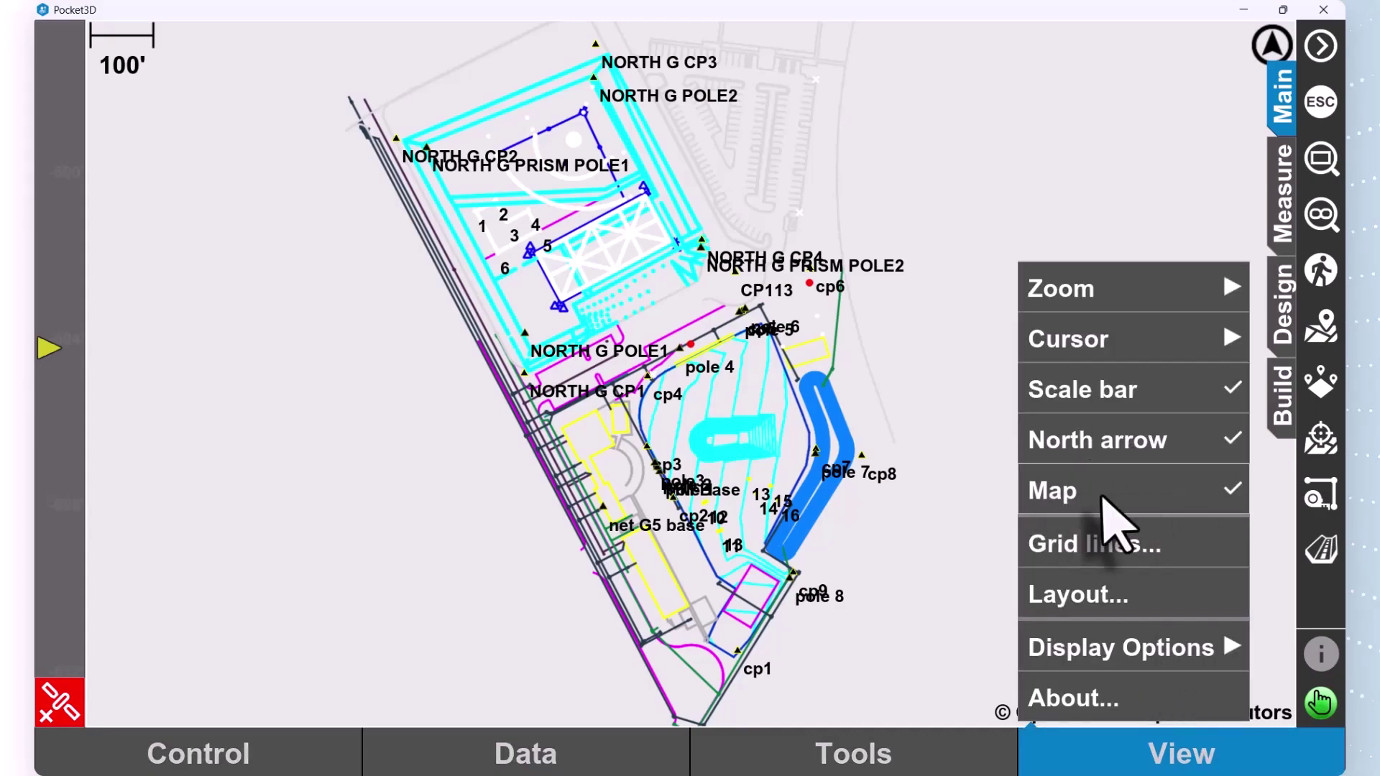
{"action": "left_click", "coordinate": [1167, 496]}
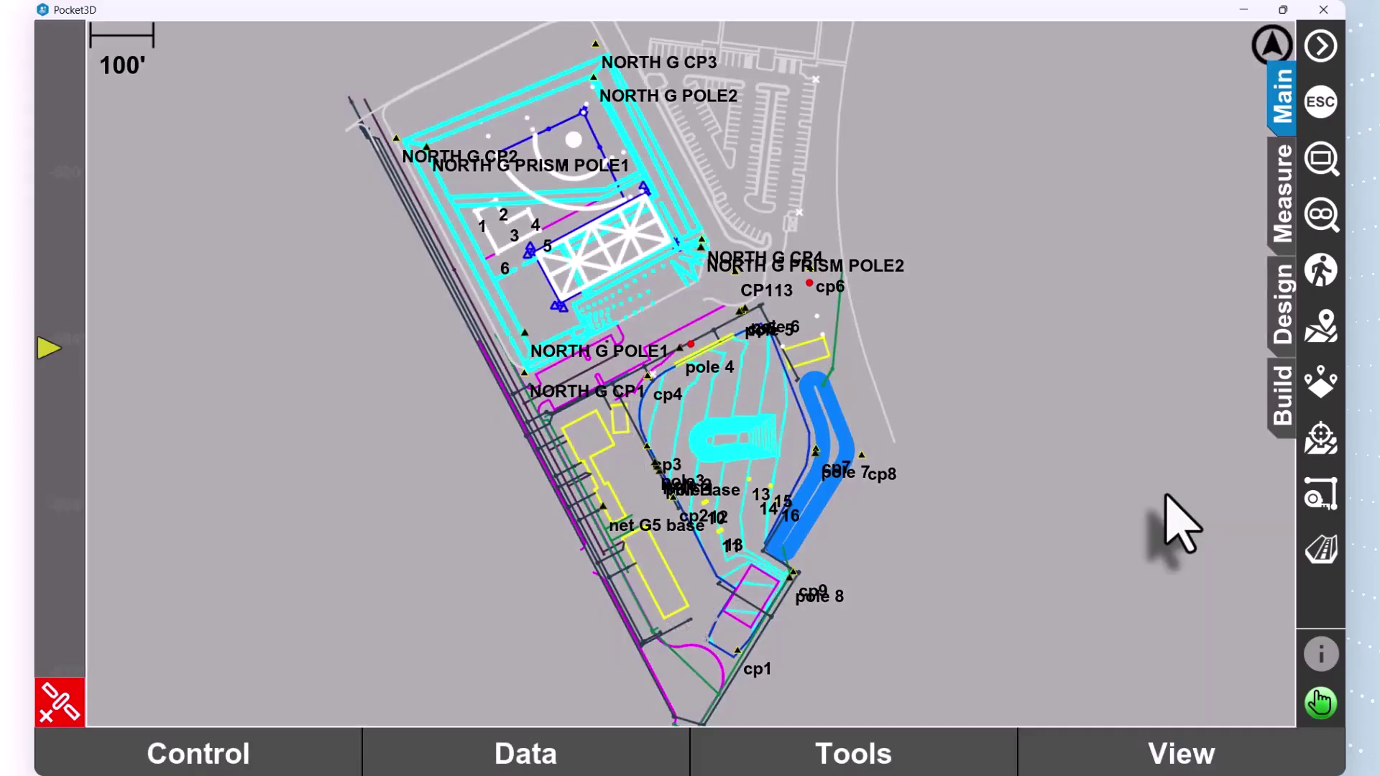
Check how the scale bar responds to zooming and view the Pan and Select cursor options.
{"action": "left_click", "coordinate": [1132, 752]}
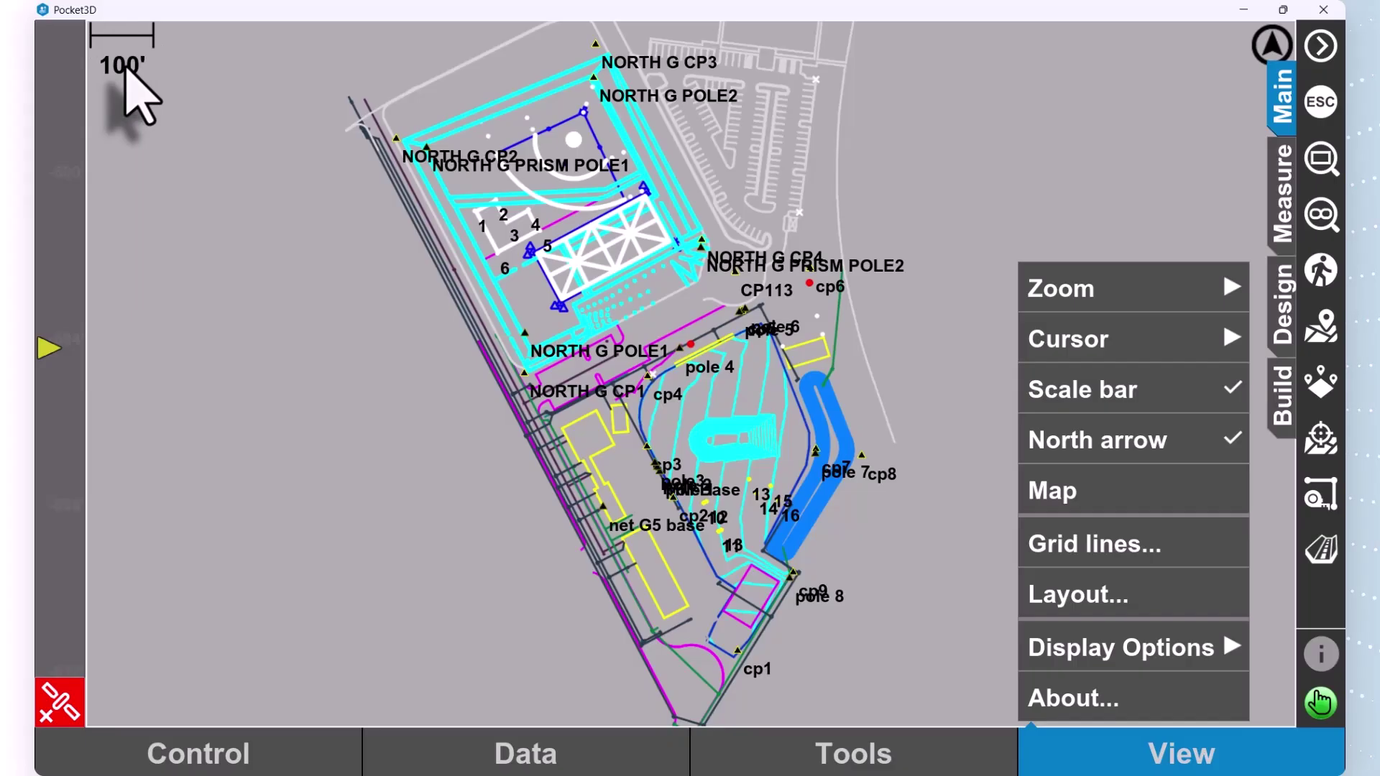
{"action": "scroll", "coordinate": [708, 467], "scroll_direction": "up", "scroll_amount": 10}
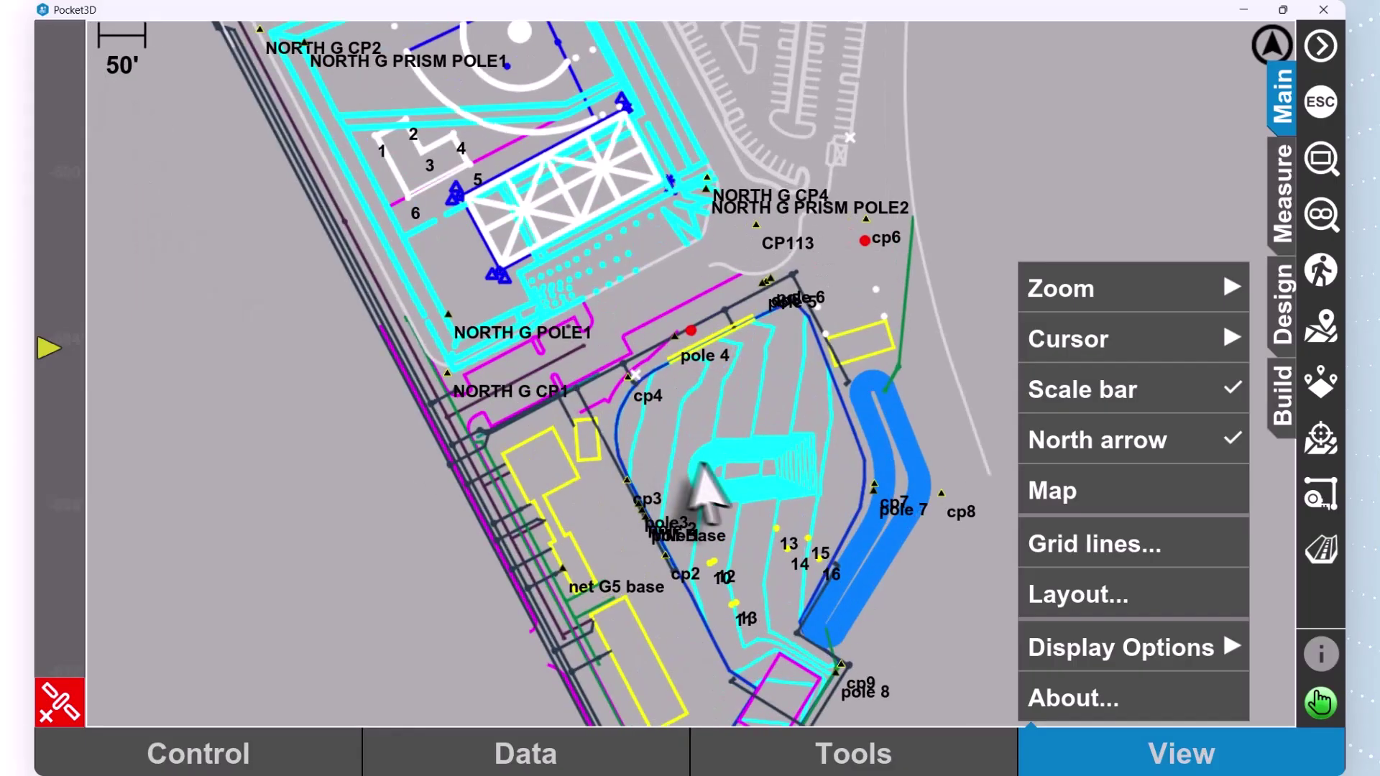
{"action": "scroll", "coordinate": [711, 471], "scroll_direction": "up", "scroll_amount": 3}
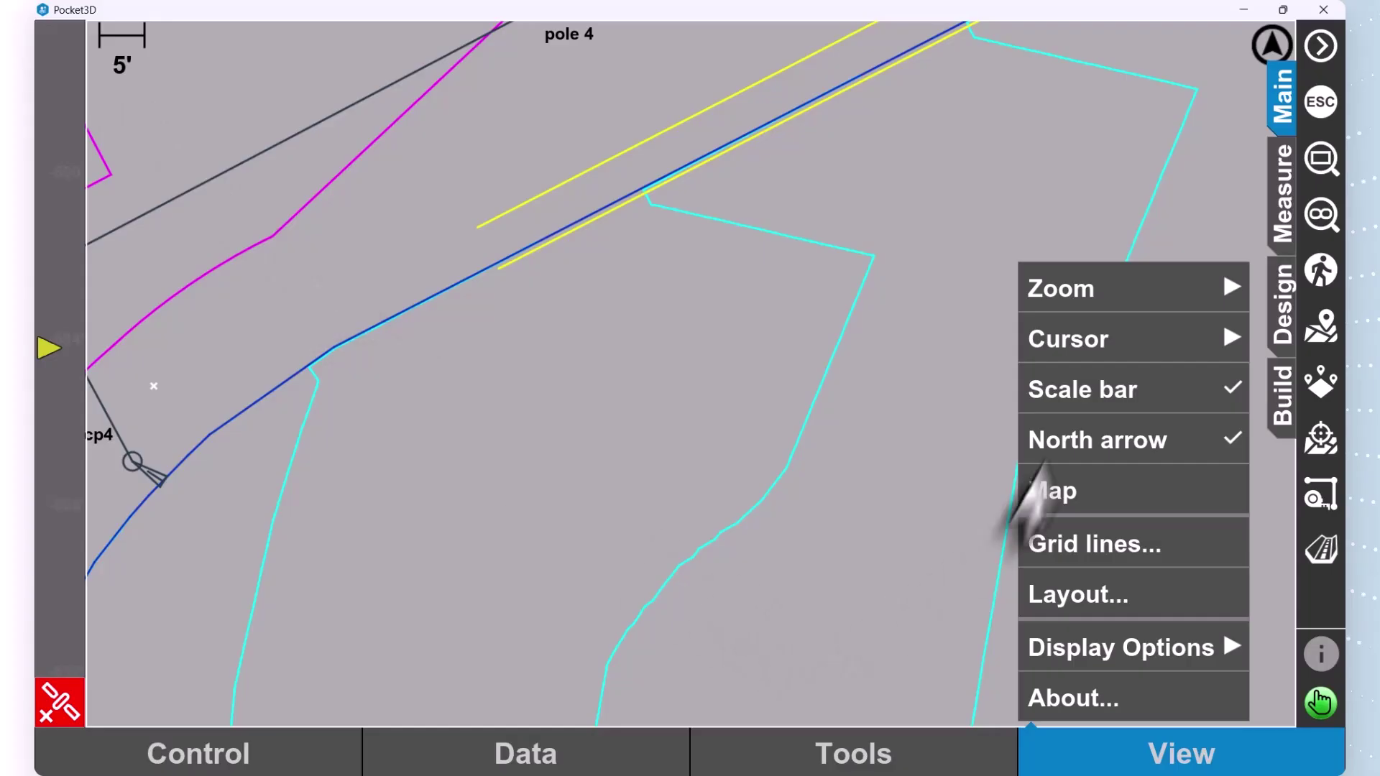
{"action": "left_click", "coordinate": [1118, 350]}
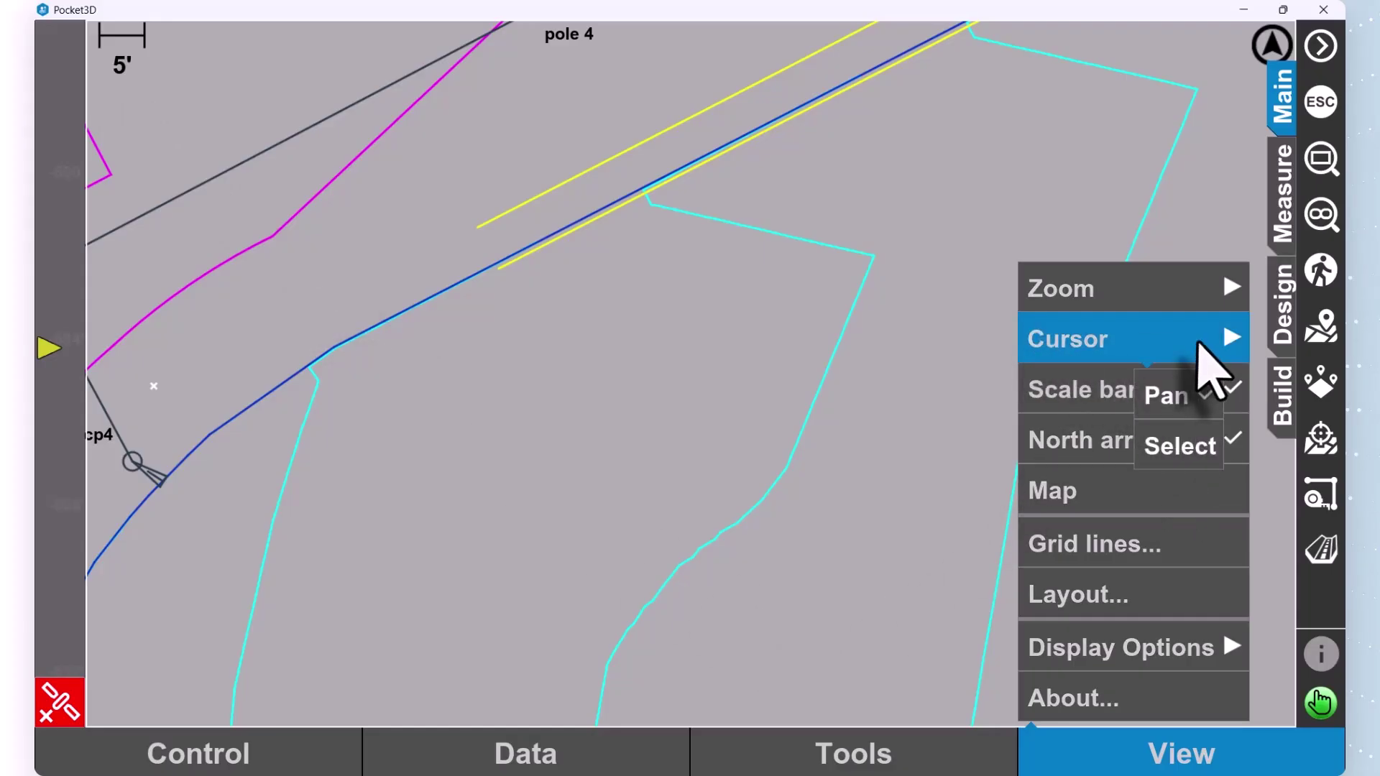
{"action": "left_click", "coordinate": [885, 388]}
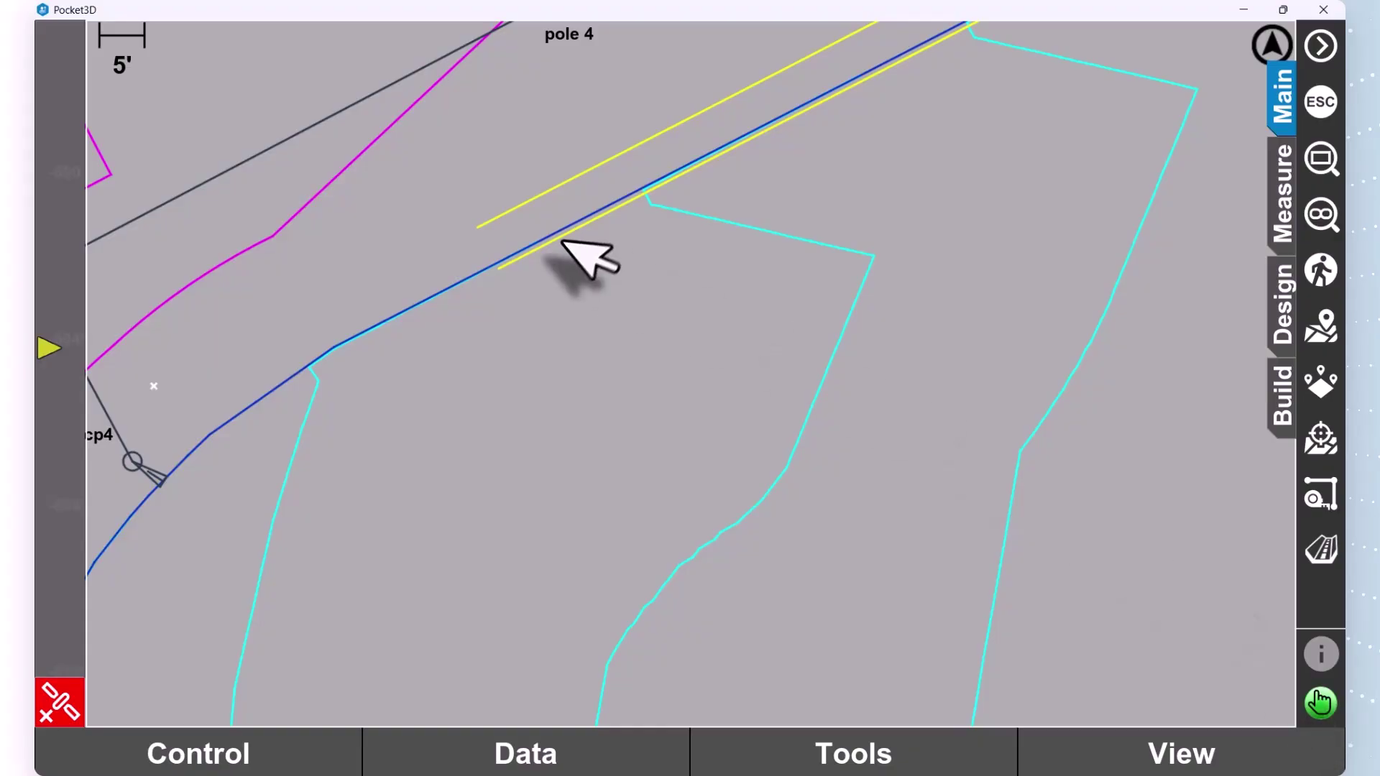
Pan the plan, then switch the cursor to selection mode and select the upper yellow line near pole 4.
{"action": "left_click_drag", "start_coordinate": [573, 256], "coordinate": [456, 293]}
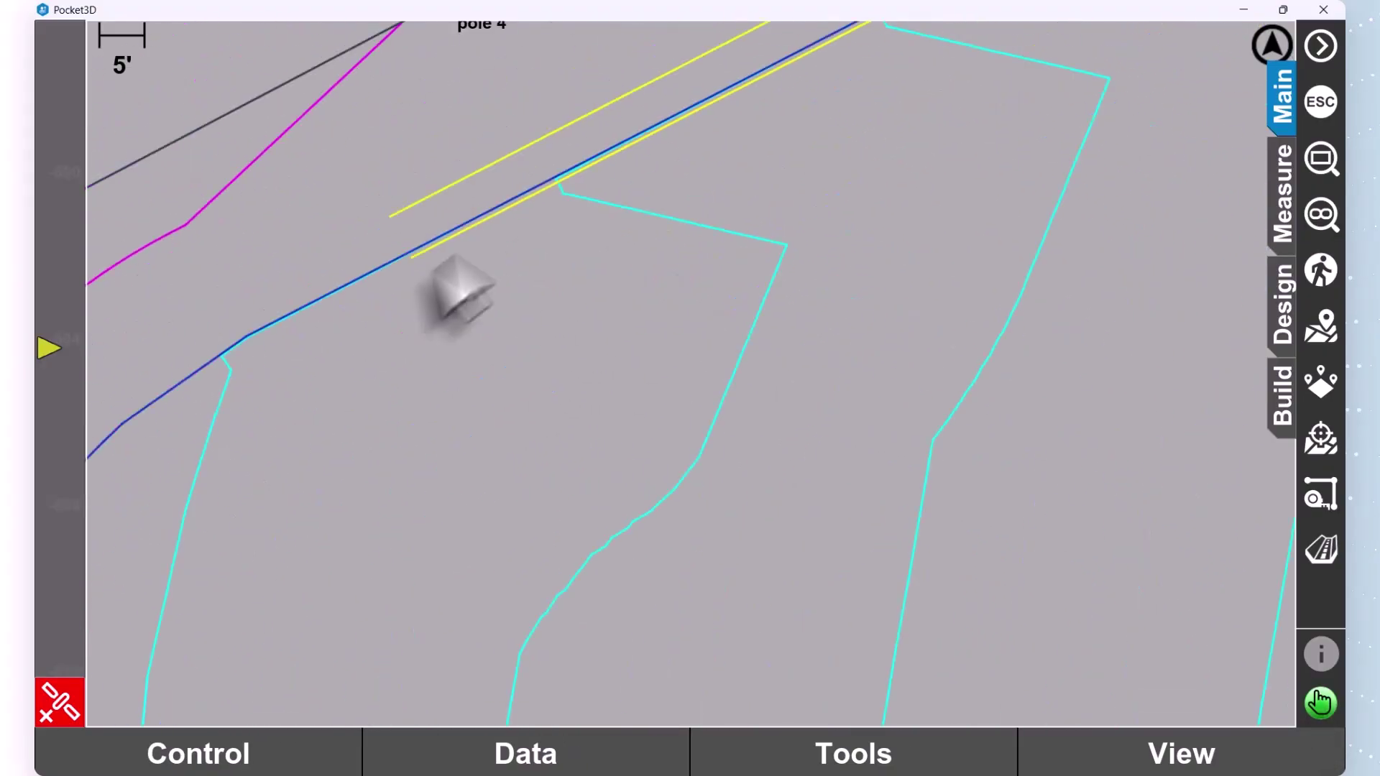
{"action": "left_click", "coordinate": [1321, 703]}
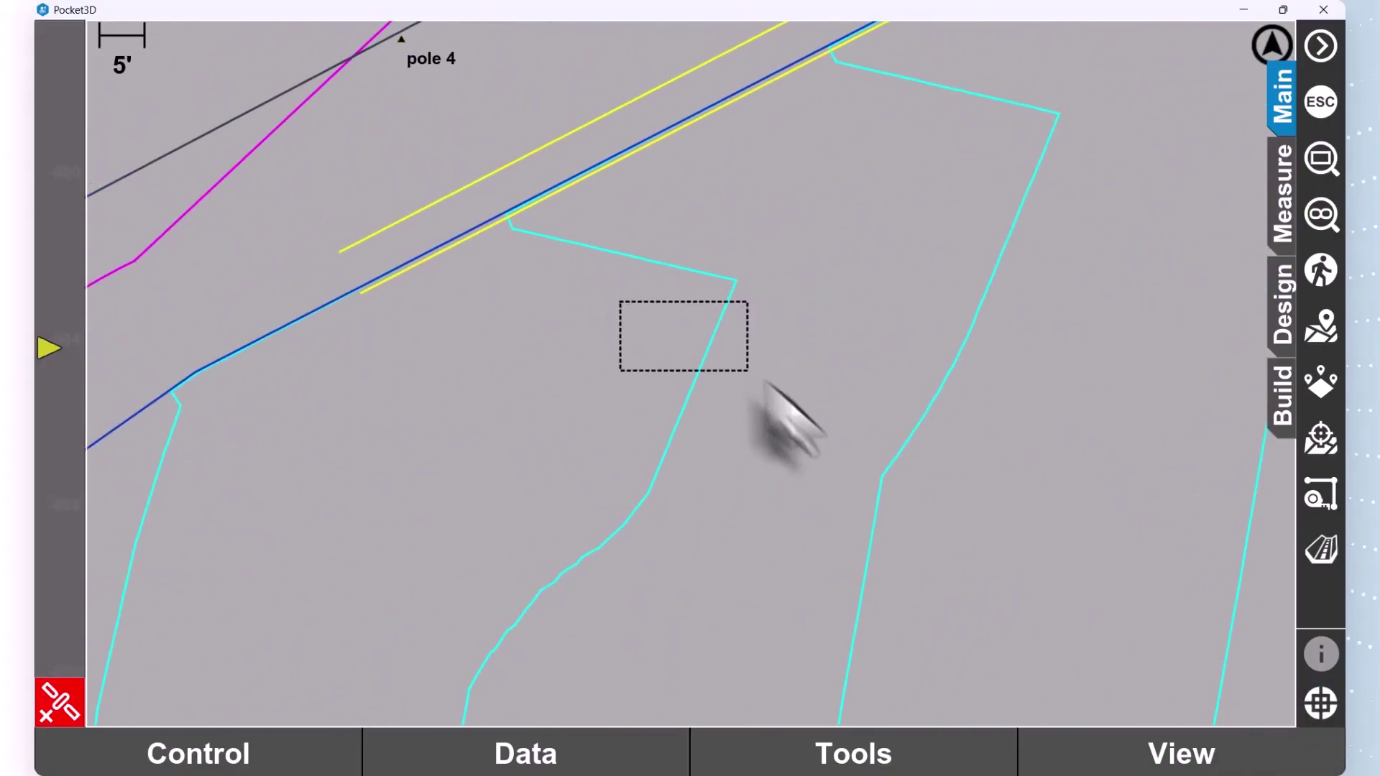
{"action": "left_click", "coordinate": [552, 147]}
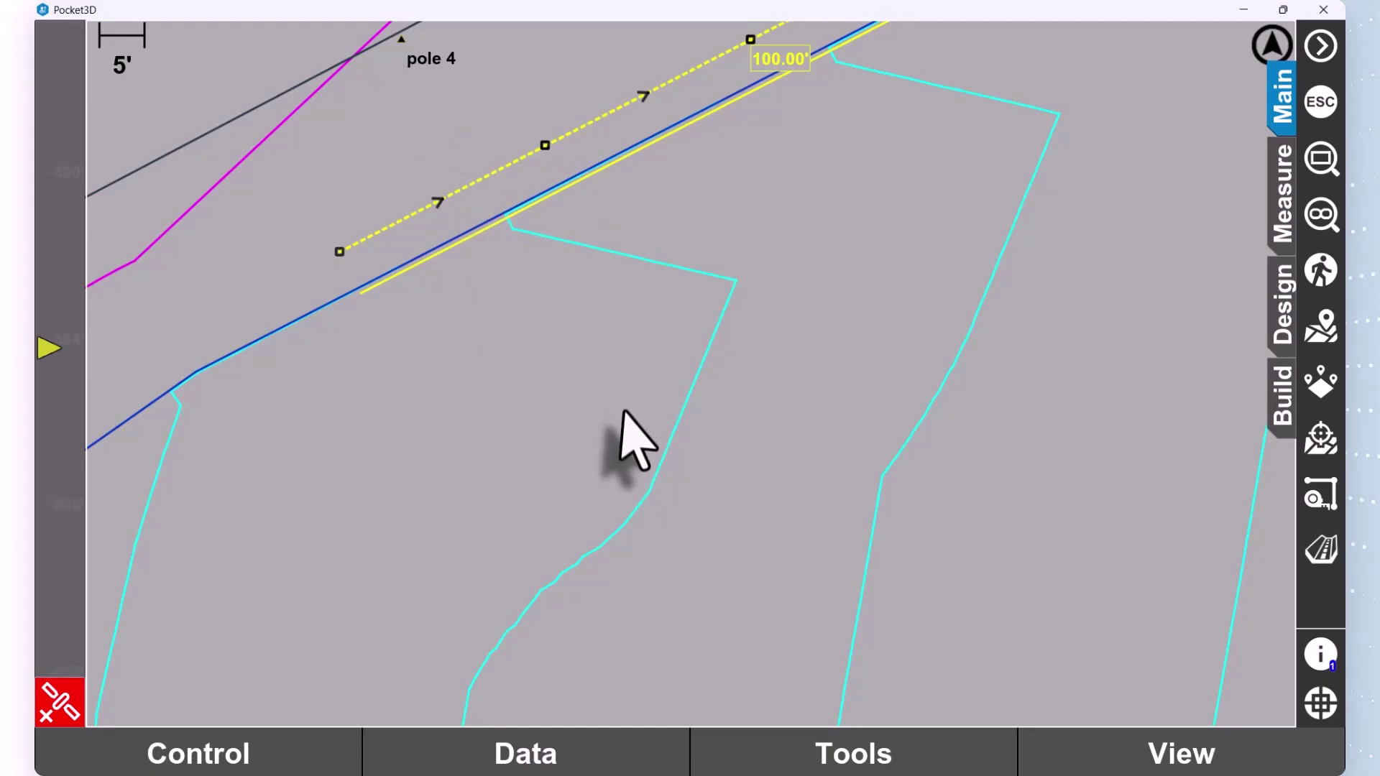
{"action": "scroll", "coordinate": [632, 439], "scroll_direction": "down", "scroll_amount": 2}
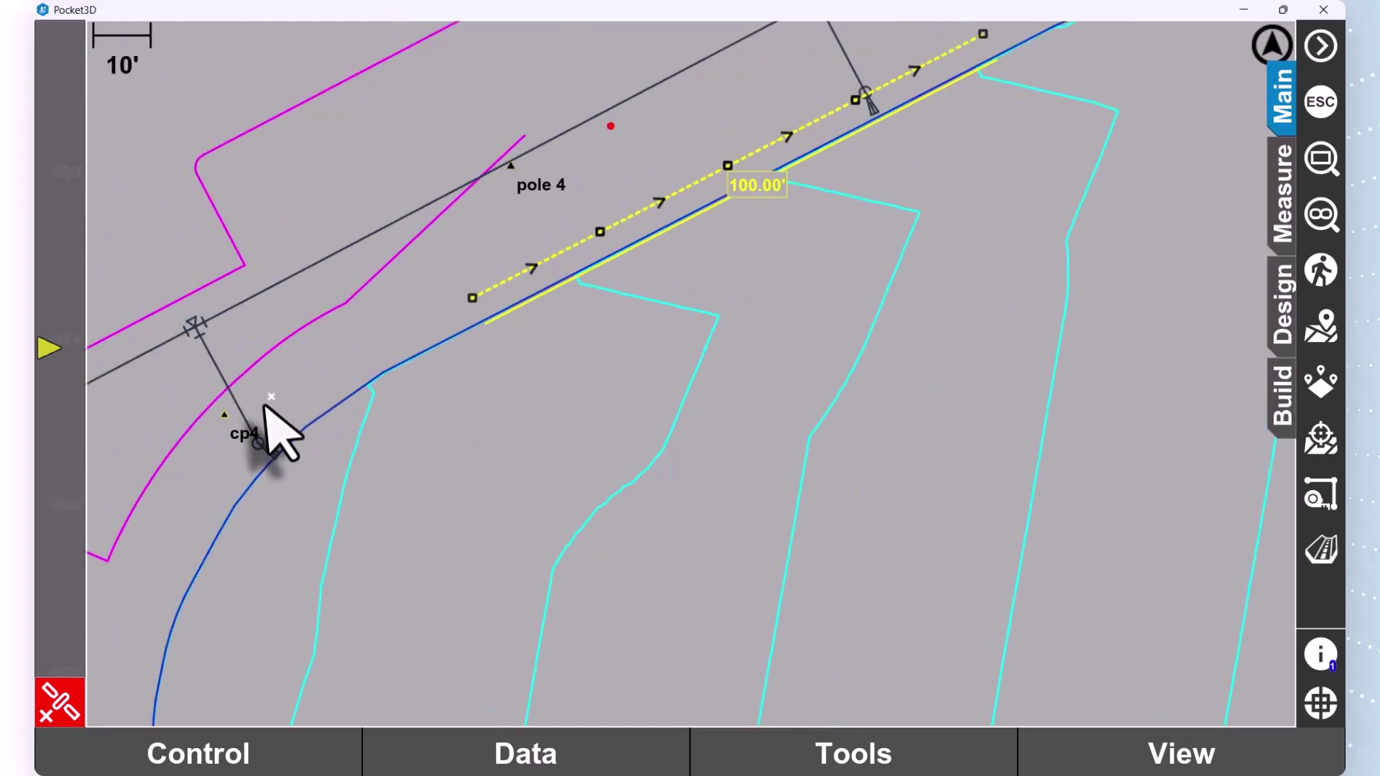
Add the point near cp4 to the selection and review the details of the selected point and polyline.
{"action": "left_click", "coordinate": [271, 396]}
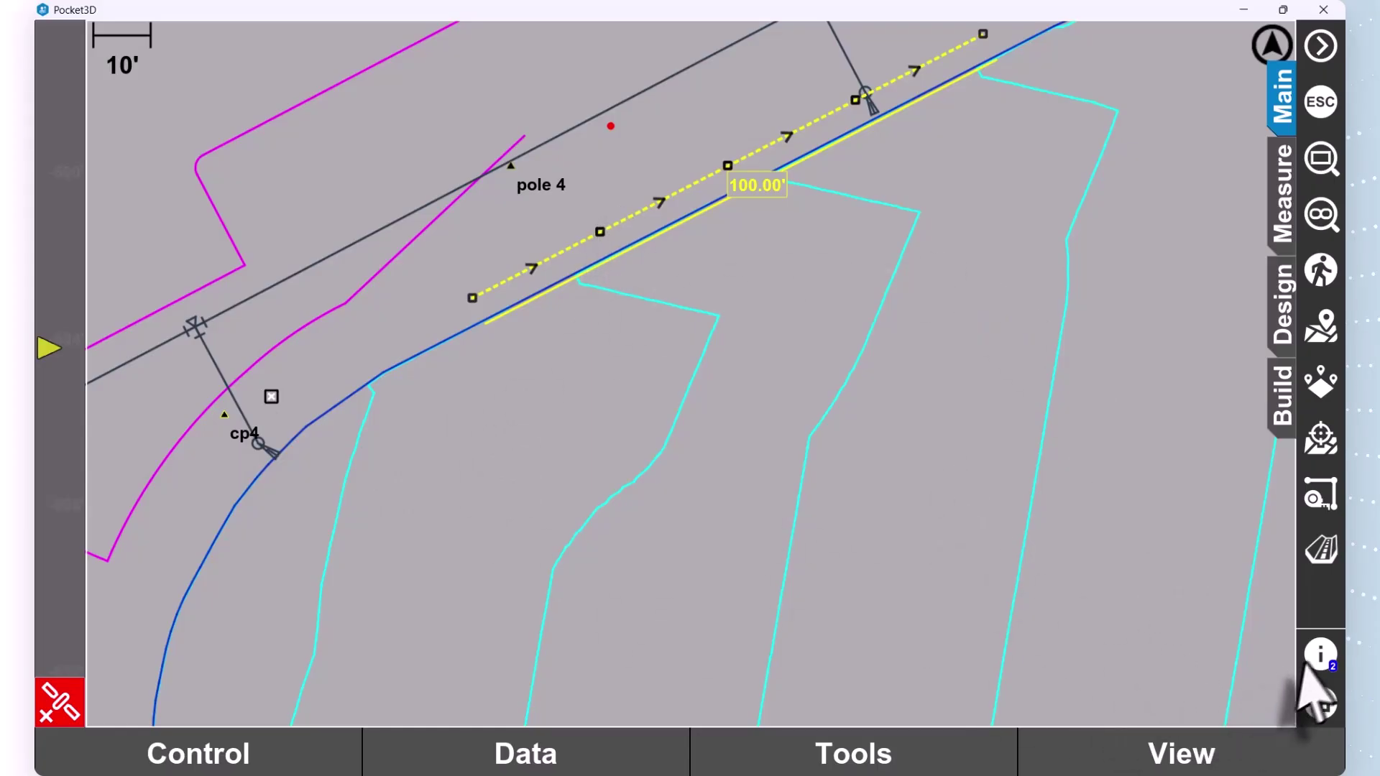
{"action": "left_click", "coordinate": [1326, 657]}
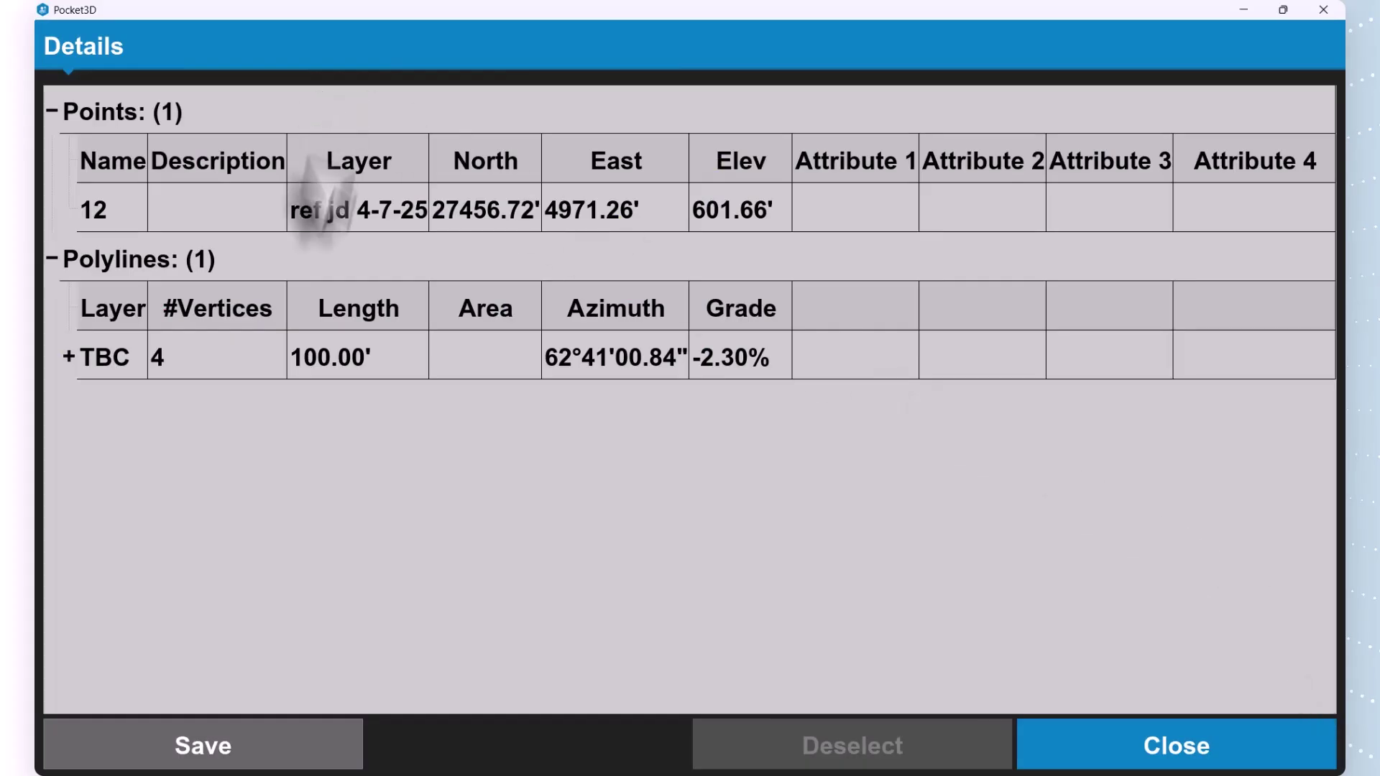
{"action": "left_click", "coordinate": [1168, 754]}
Review the available zoom options and examine the site plan around pole 4 at several zoom levels.
{"action": "left_click", "coordinate": [1215, 756]}
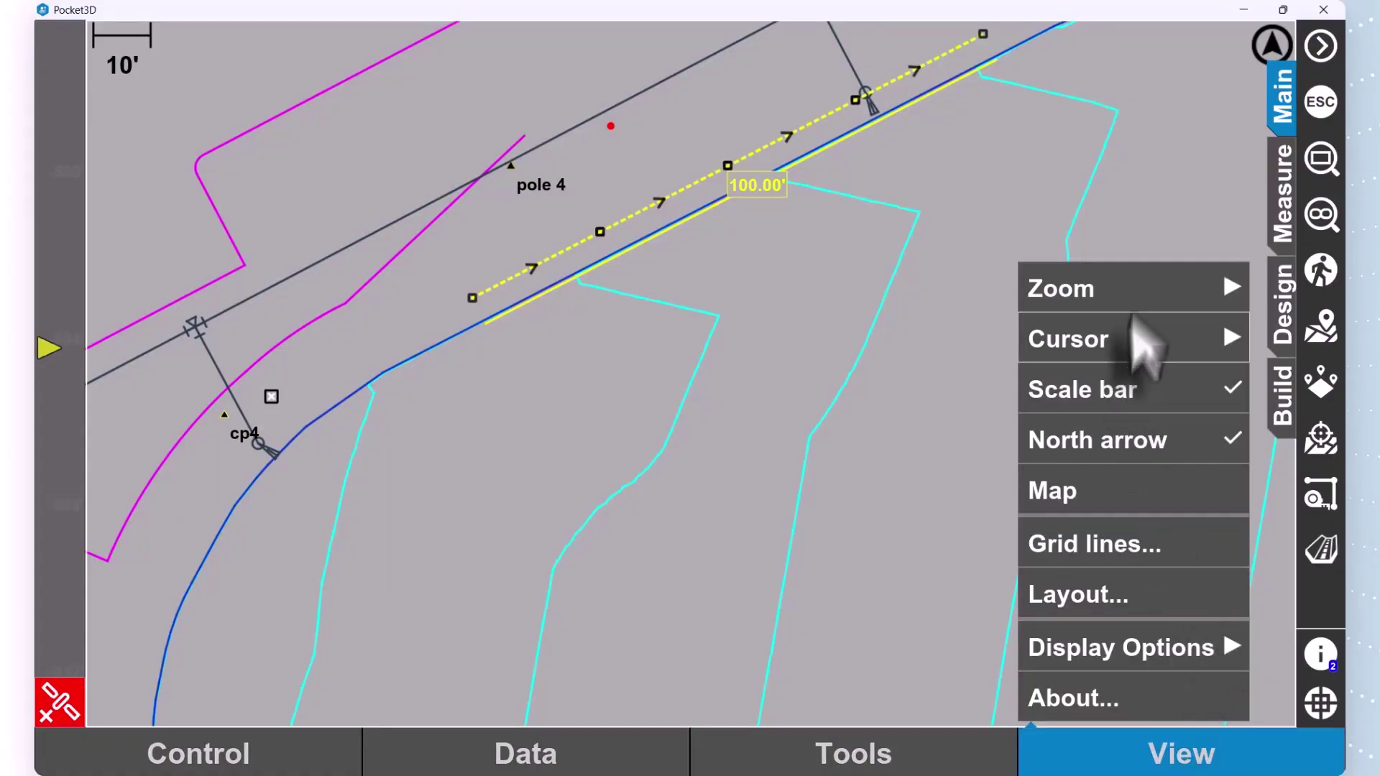
{"action": "left_click", "coordinate": [1152, 316]}
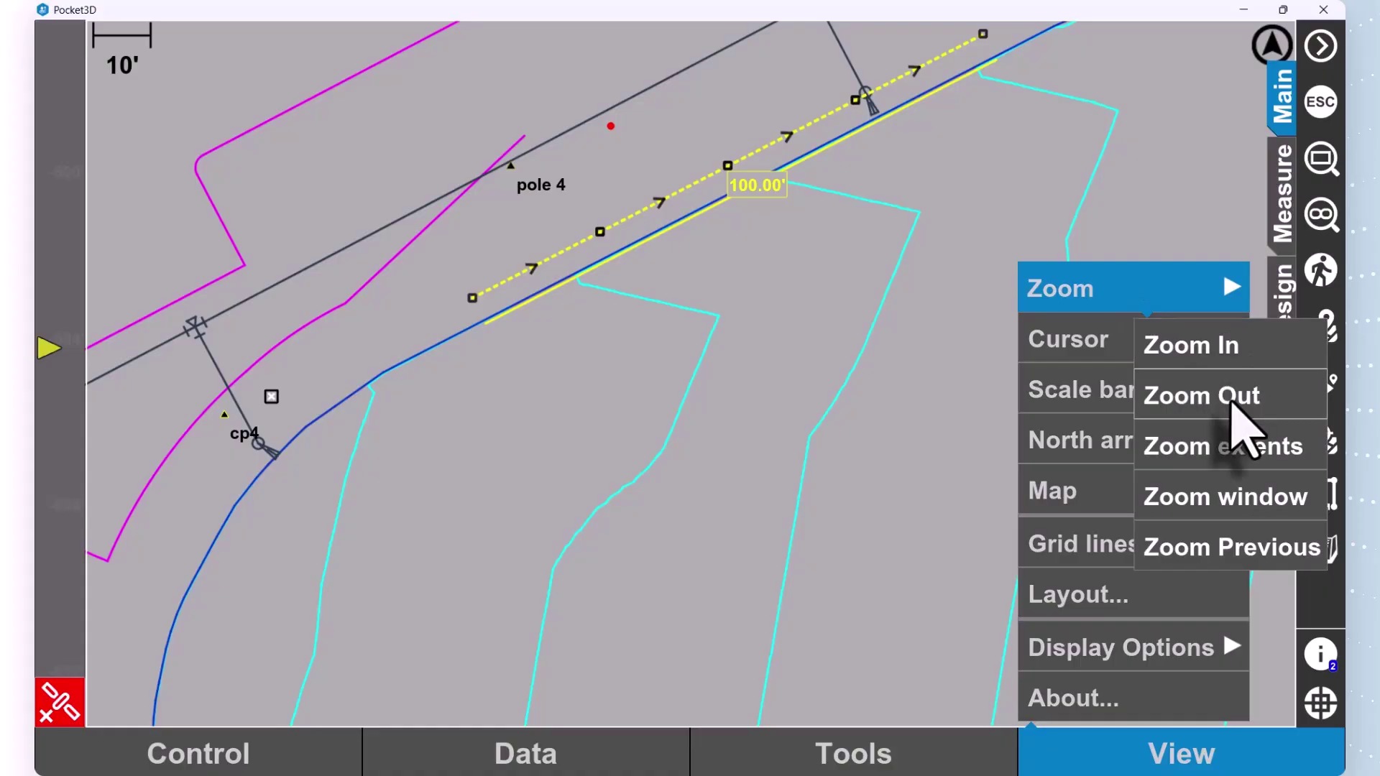
{"action": "left_click", "coordinate": [785, 376]}
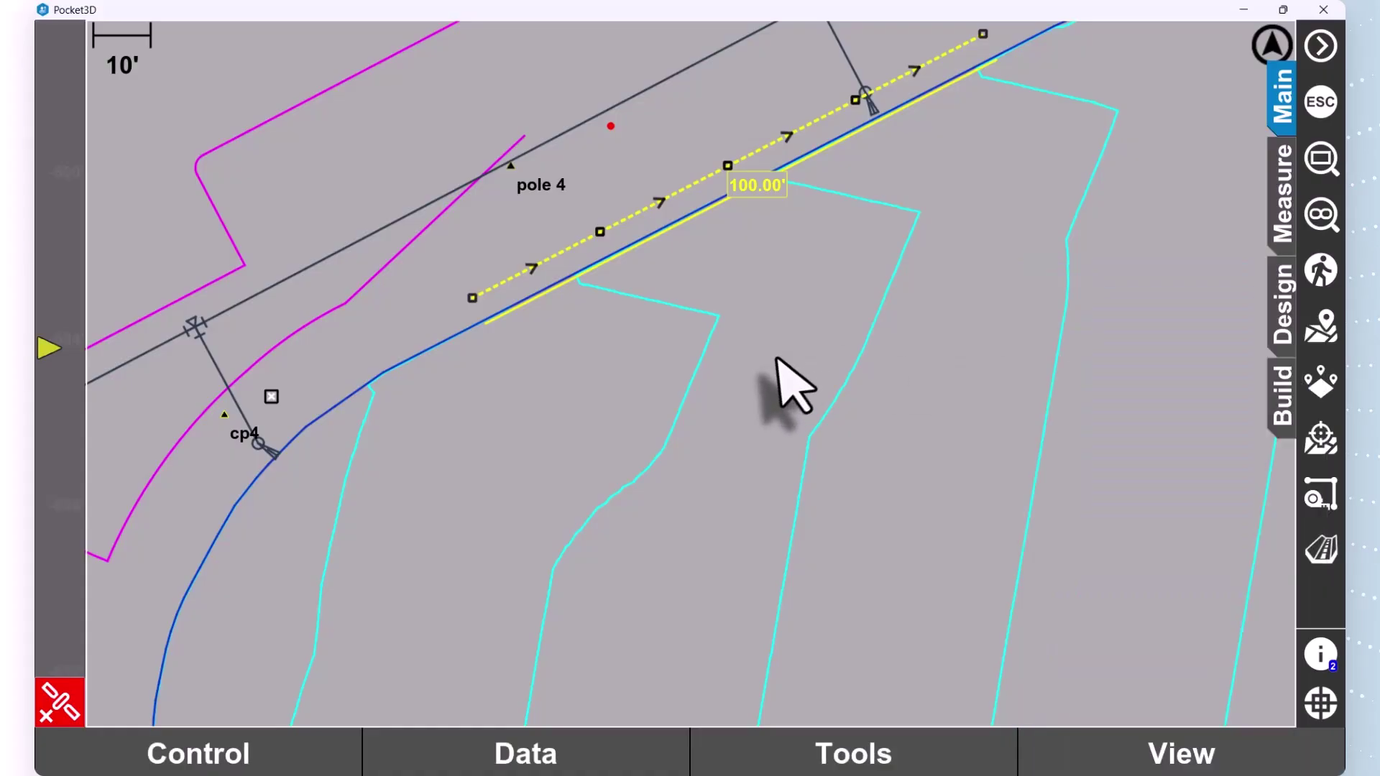
{"action": "scroll", "coordinate": [725, 404], "scroll_direction": "down", "scroll_amount": 3}
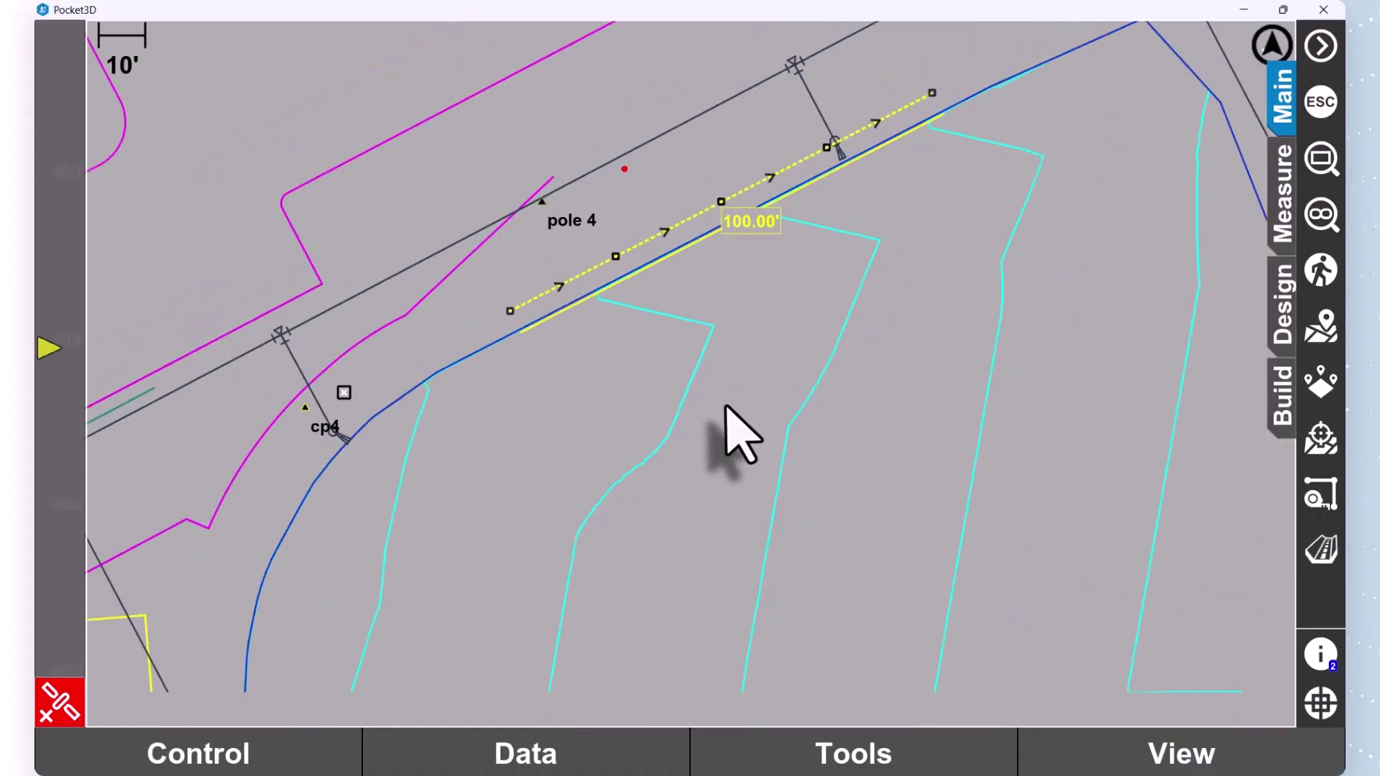
{"action": "scroll", "coordinate": [725, 405], "scroll_direction": "up", "scroll_amount": 4}
{"action": "scroll", "coordinate": [724, 406], "scroll_direction": "down", "scroll_amount": 1}
{"action": "scroll", "coordinate": [725, 407], "scroll_direction": "down", "scroll_amount": 2}
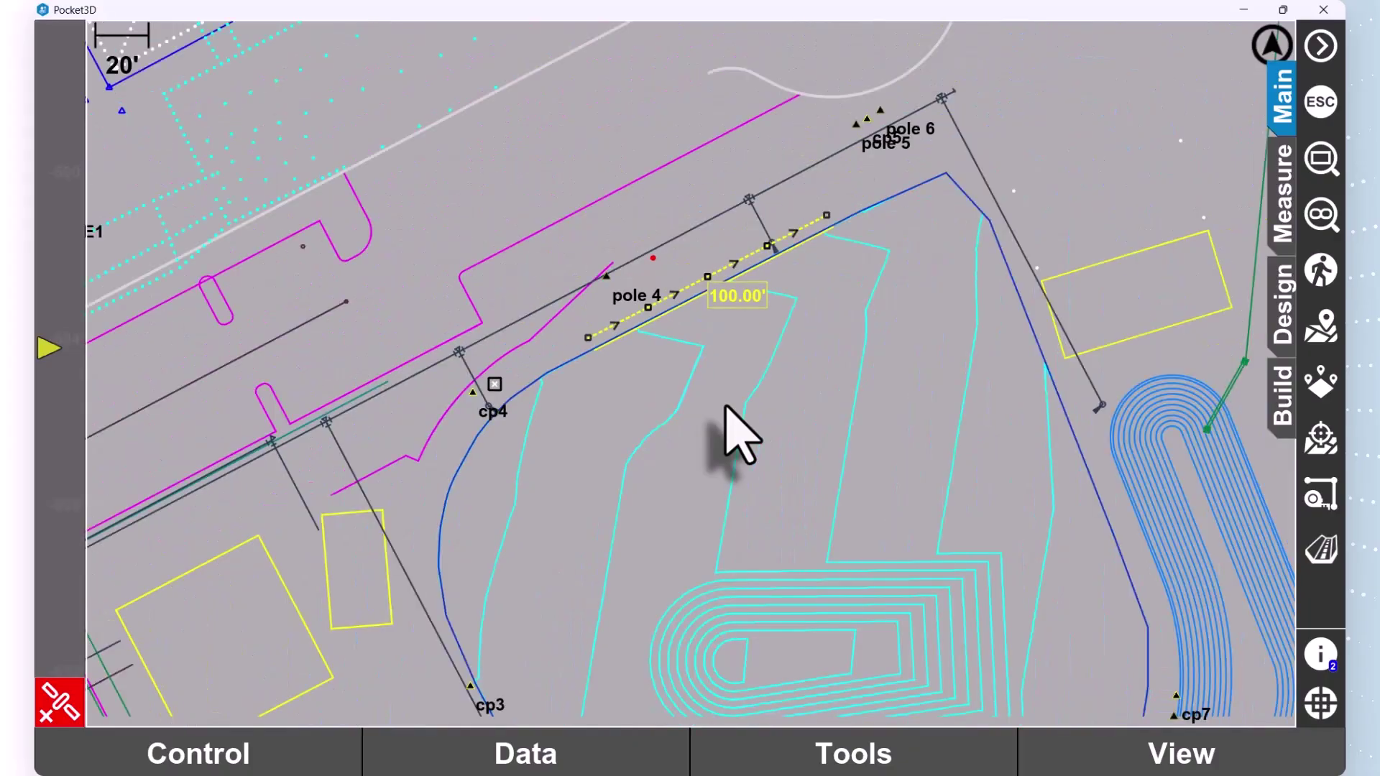
{"action": "scroll", "coordinate": [726, 406], "scroll_direction": "down", "scroll_amount": 3}
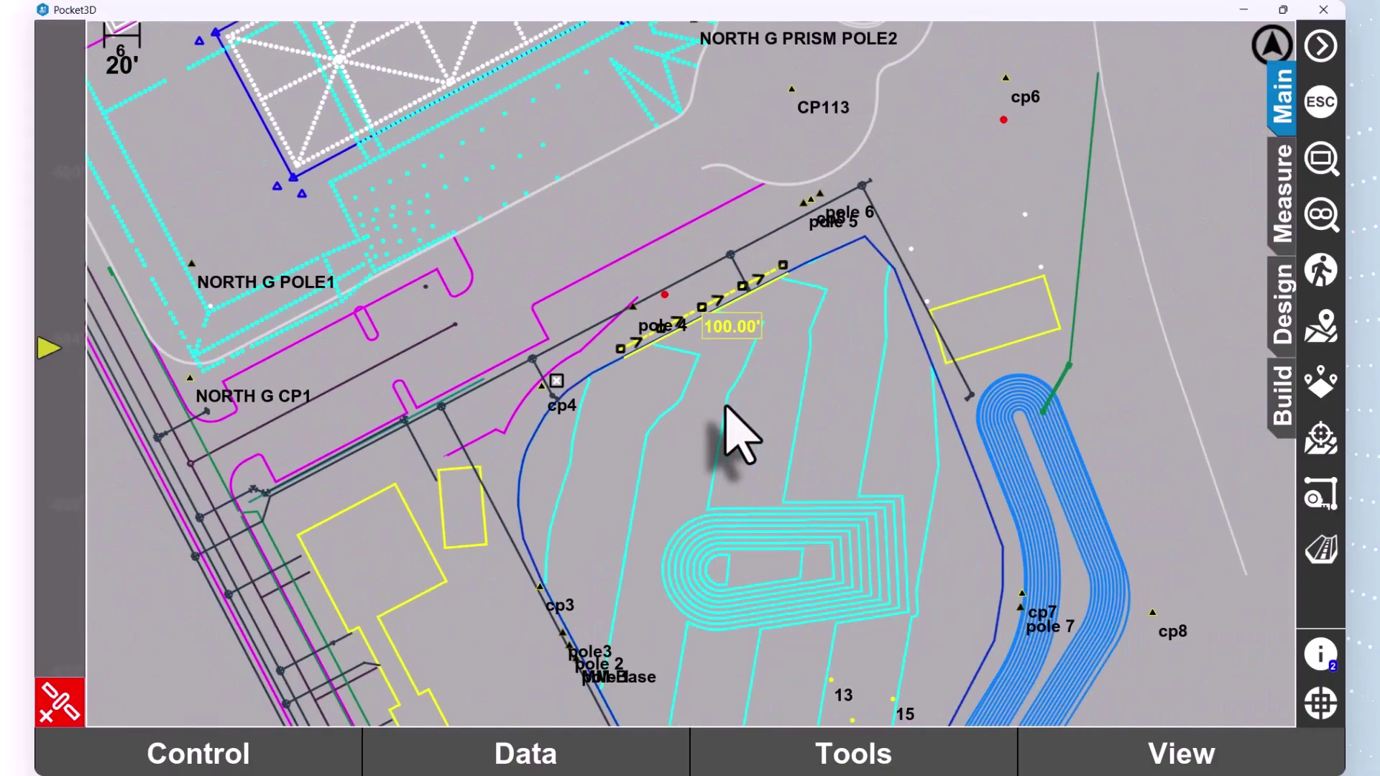
{"action": "scroll", "coordinate": [726, 407], "scroll_direction": "up", "scroll_amount": 3}
{"action": "scroll", "coordinate": [726, 407], "scroll_direction": "down", "scroll_amount": 3}
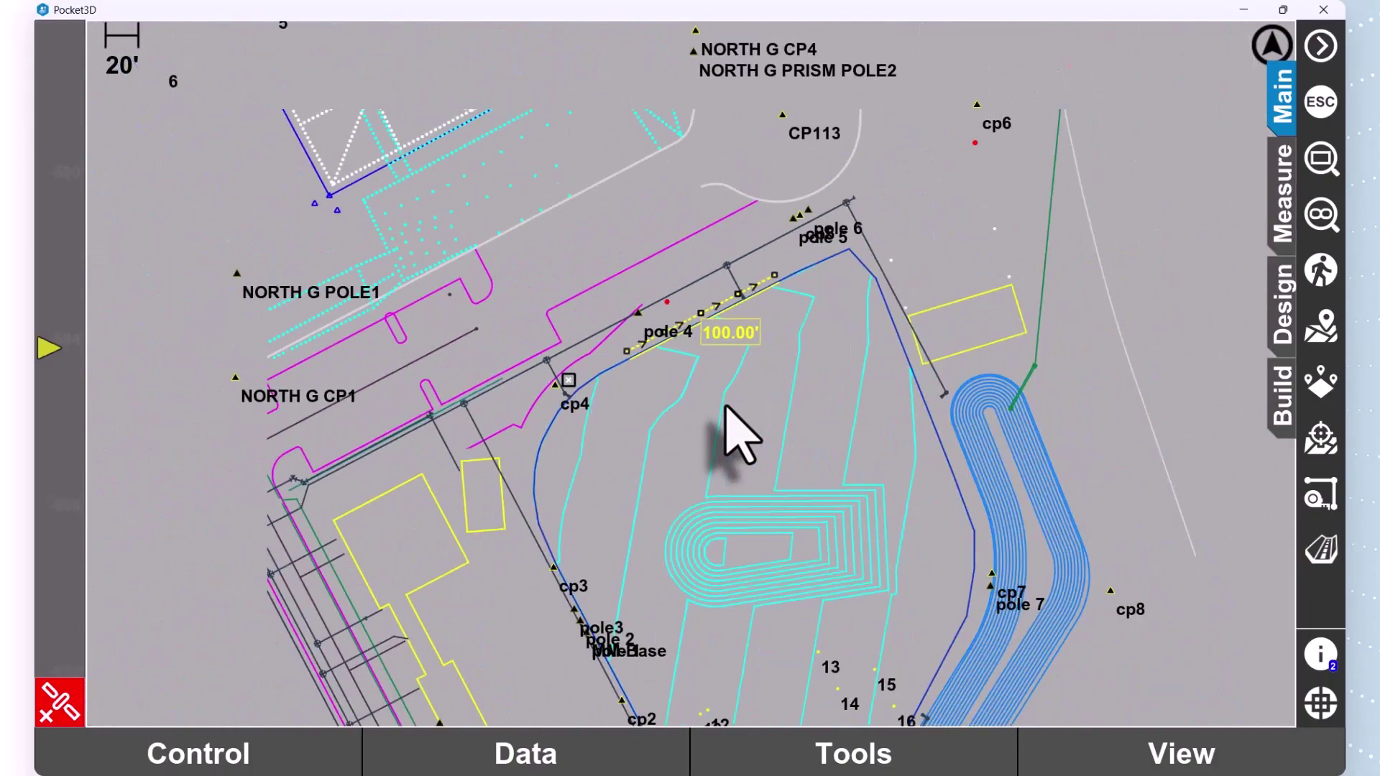
{"action": "scroll", "coordinate": [725, 406], "scroll_direction": "up", "scroll_amount": 3}
{"action": "scroll", "coordinate": [726, 407], "scroll_direction": "down", "scroll_amount": 1}
{"action": "scroll", "coordinate": [725, 406], "scroll_direction": "up", "scroll_amount": 3}
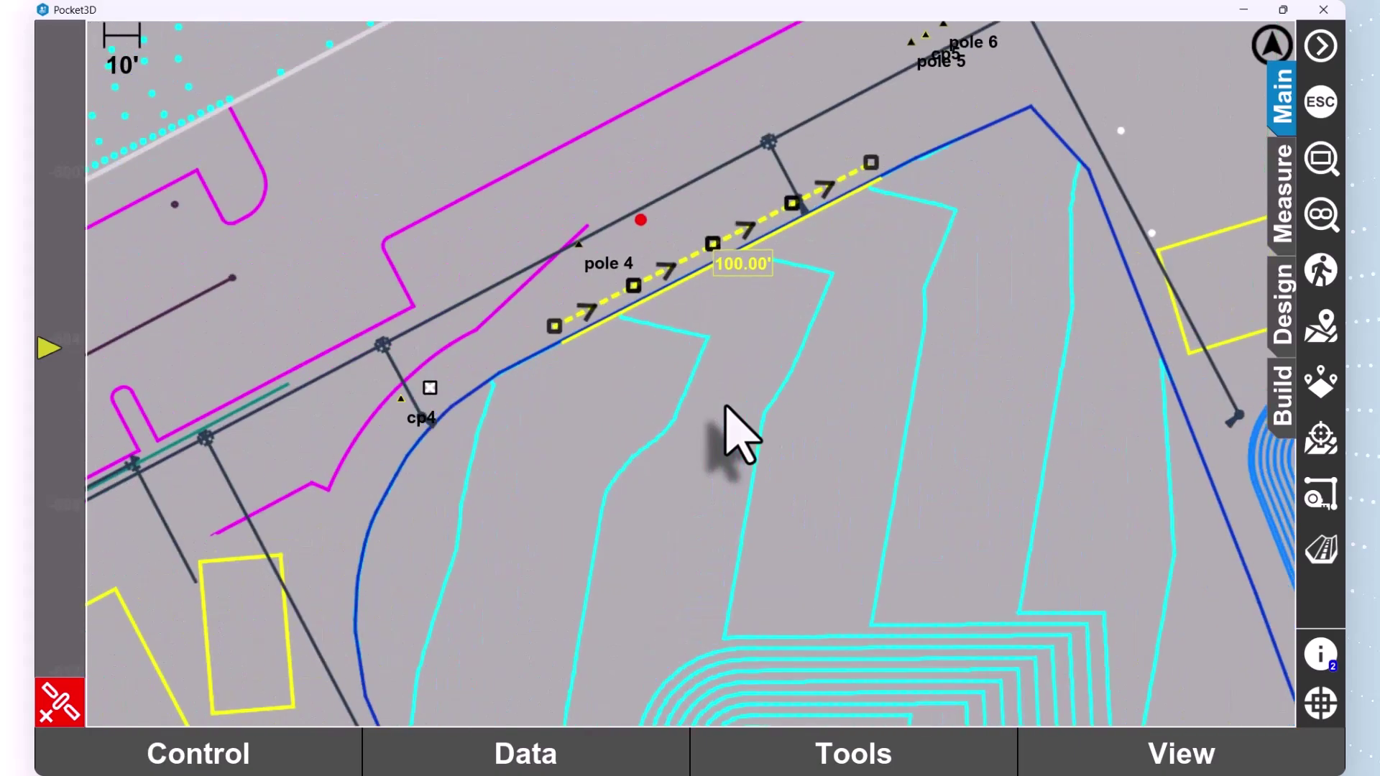
{"action": "scroll", "coordinate": [725, 407], "scroll_direction": "down", "scroll_amount": 2}
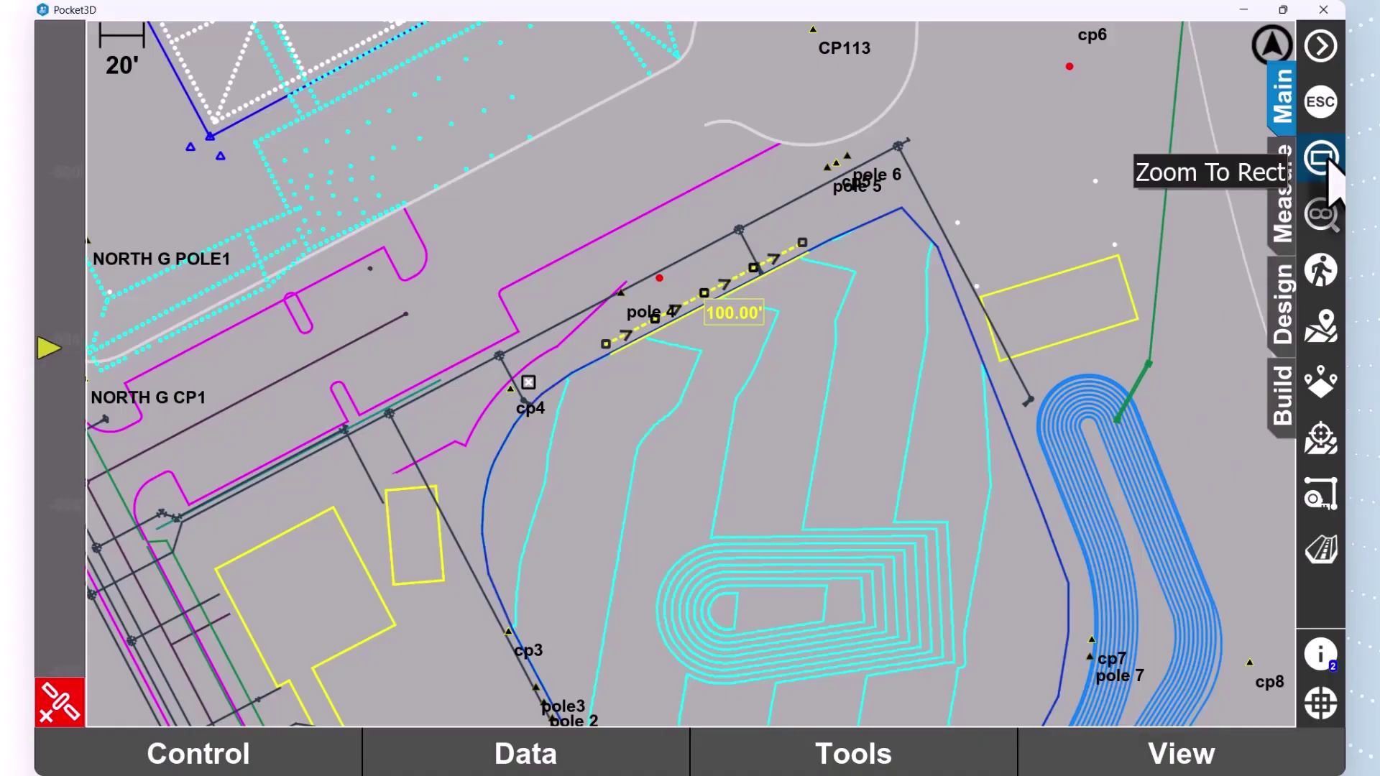
Try to zoom to a rectangle around pole 4 using Zoom To Rect, clearing the selected objects between attempts.
{"action": "left_click", "coordinate": [1322, 160]}
{"action": "left_click_drag", "start_coordinate": [558, 247], "coordinate": [667, 302]}
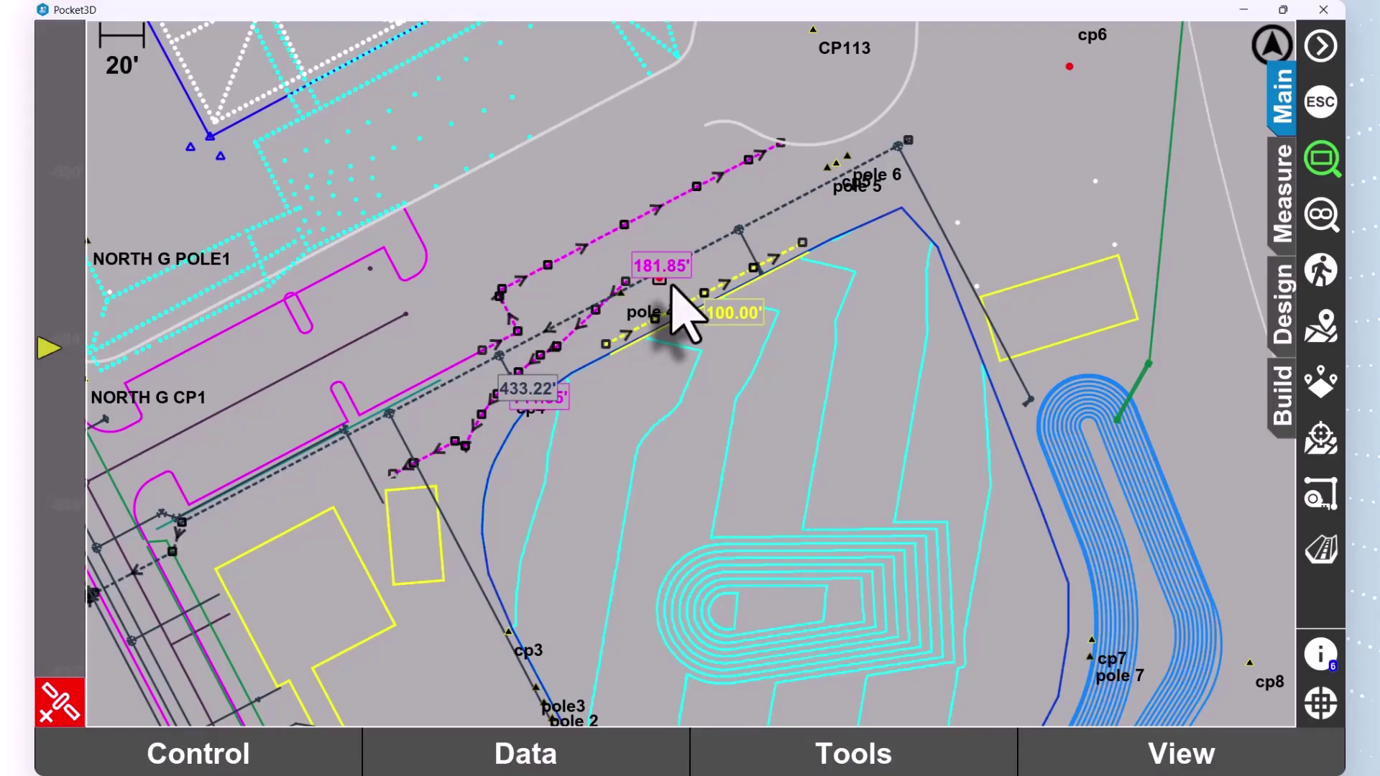
{"action": "left_click", "coordinate": [686, 363]}
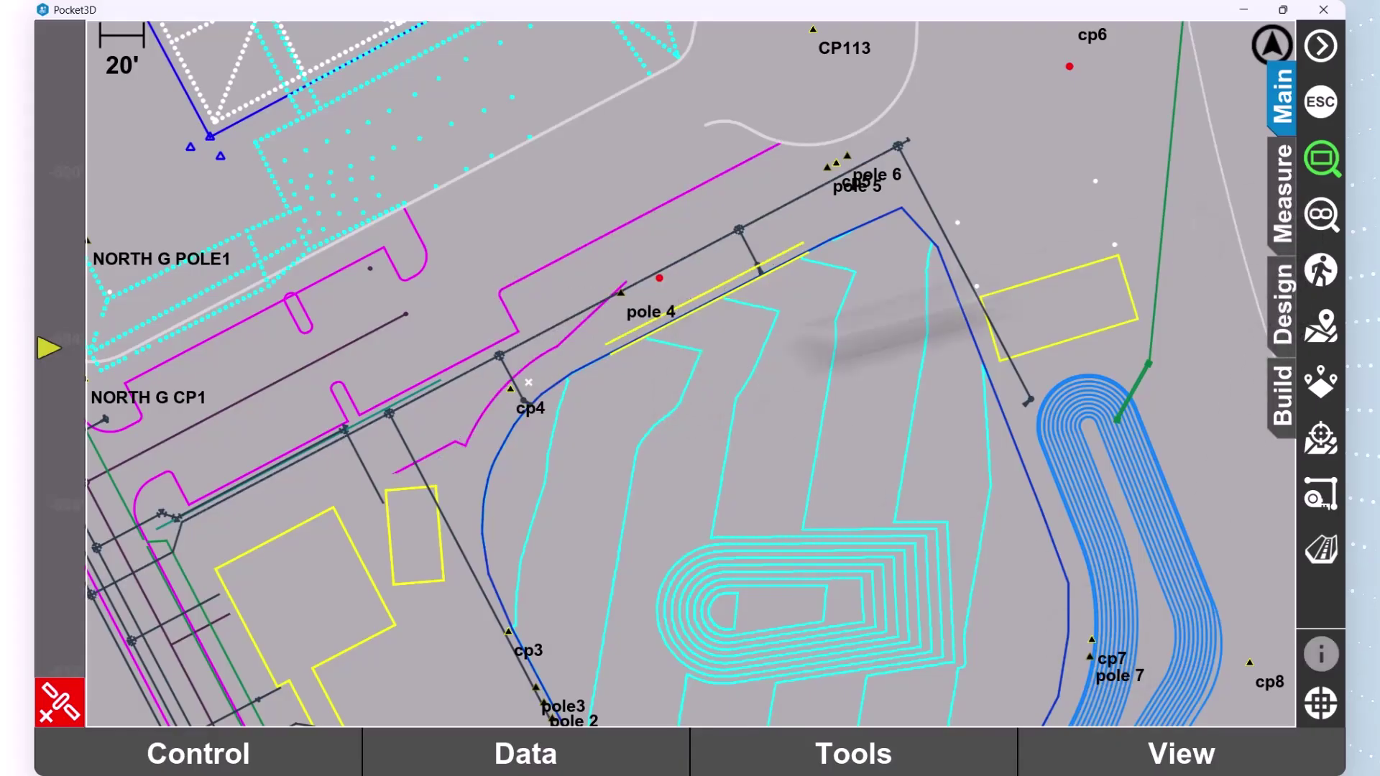
{"action": "left_click_drag", "start_coordinate": [649, 278], "coordinate": [686, 291]}
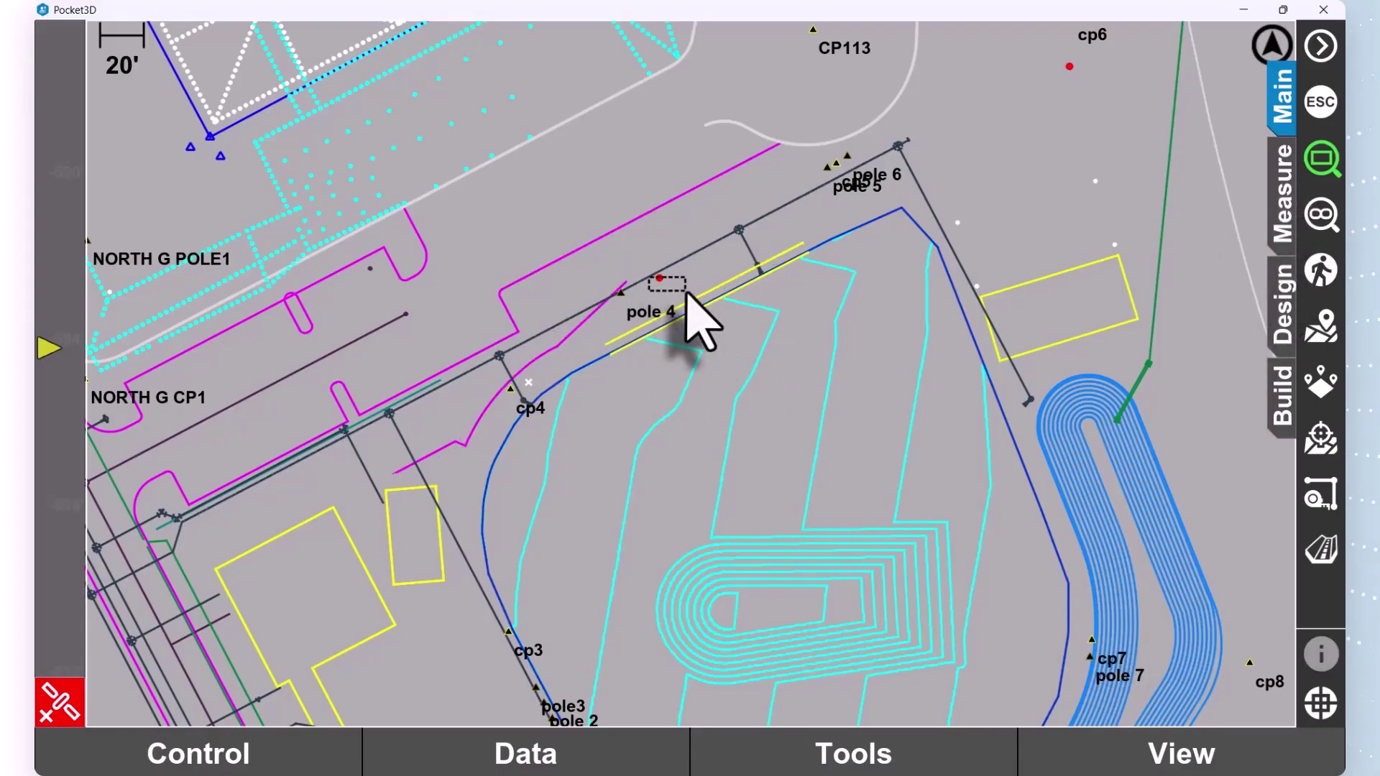
{"action": "left_click", "coordinate": [662, 343]}
Switch the cursor to pan mode and shift the site plan sideways.
{"action": "left_click", "coordinate": [1319, 710]}
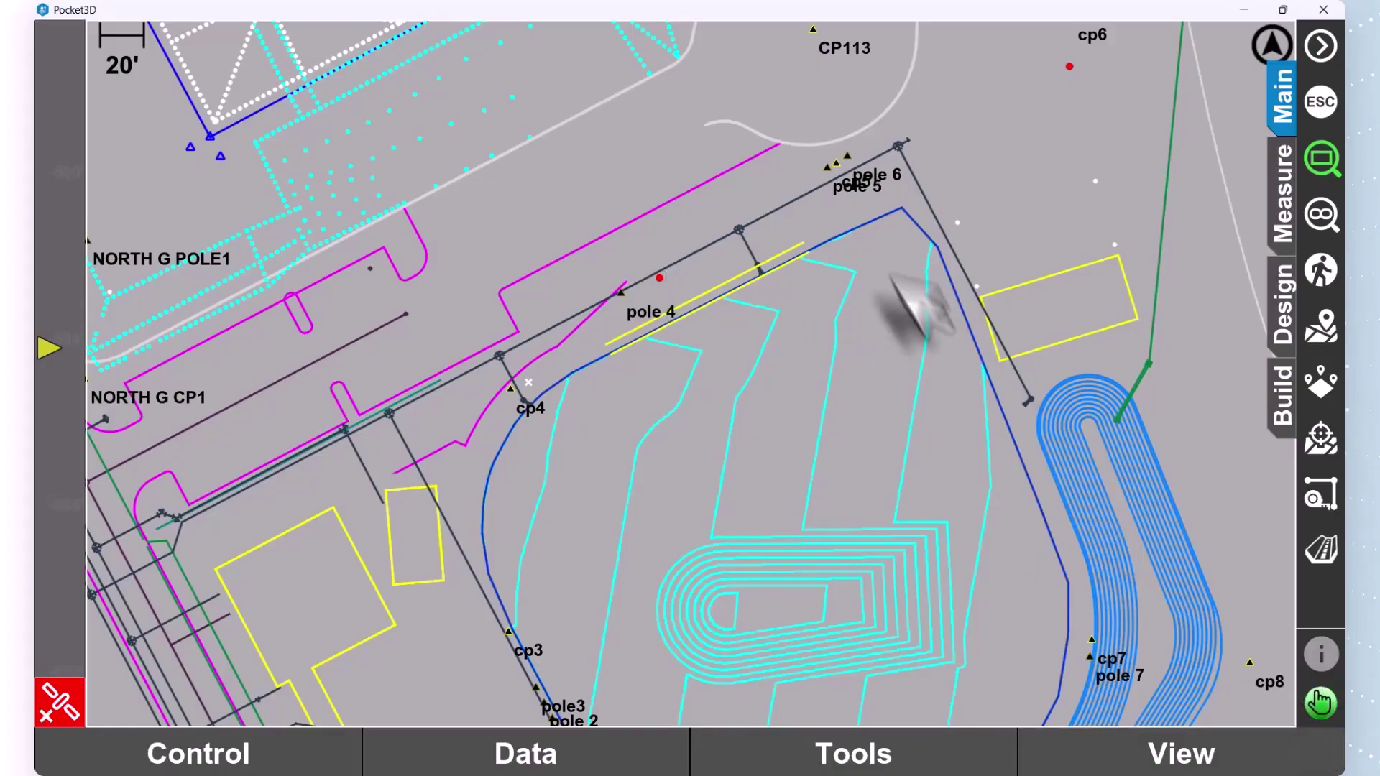
{"action": "left_click_drag", "start_coordinate": [650, 291], "coordinate": [768, 299]}
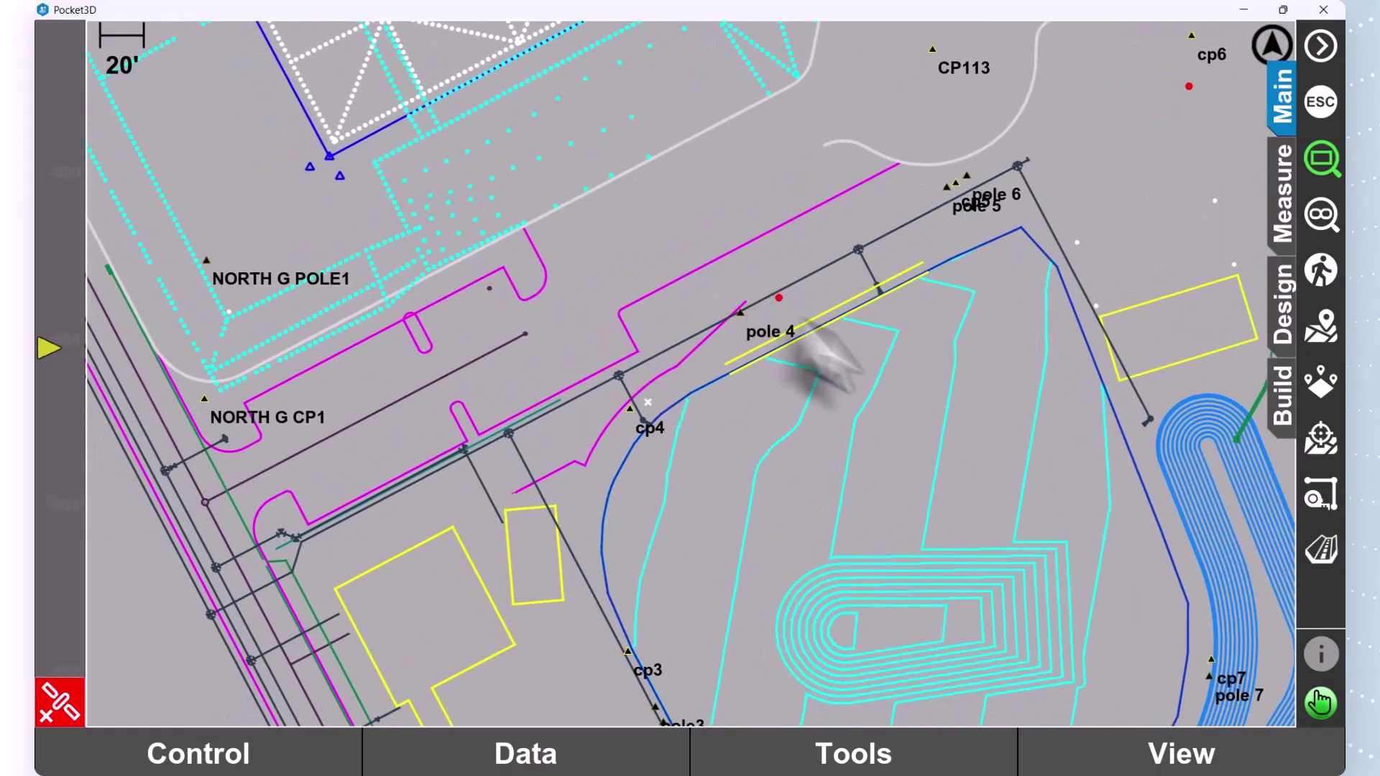
Zoom to the extents of the site plan, inspect the area around pole 4 closer, and return to the extents.
{"action": "left_click", "coordinate": [1326, 215]}
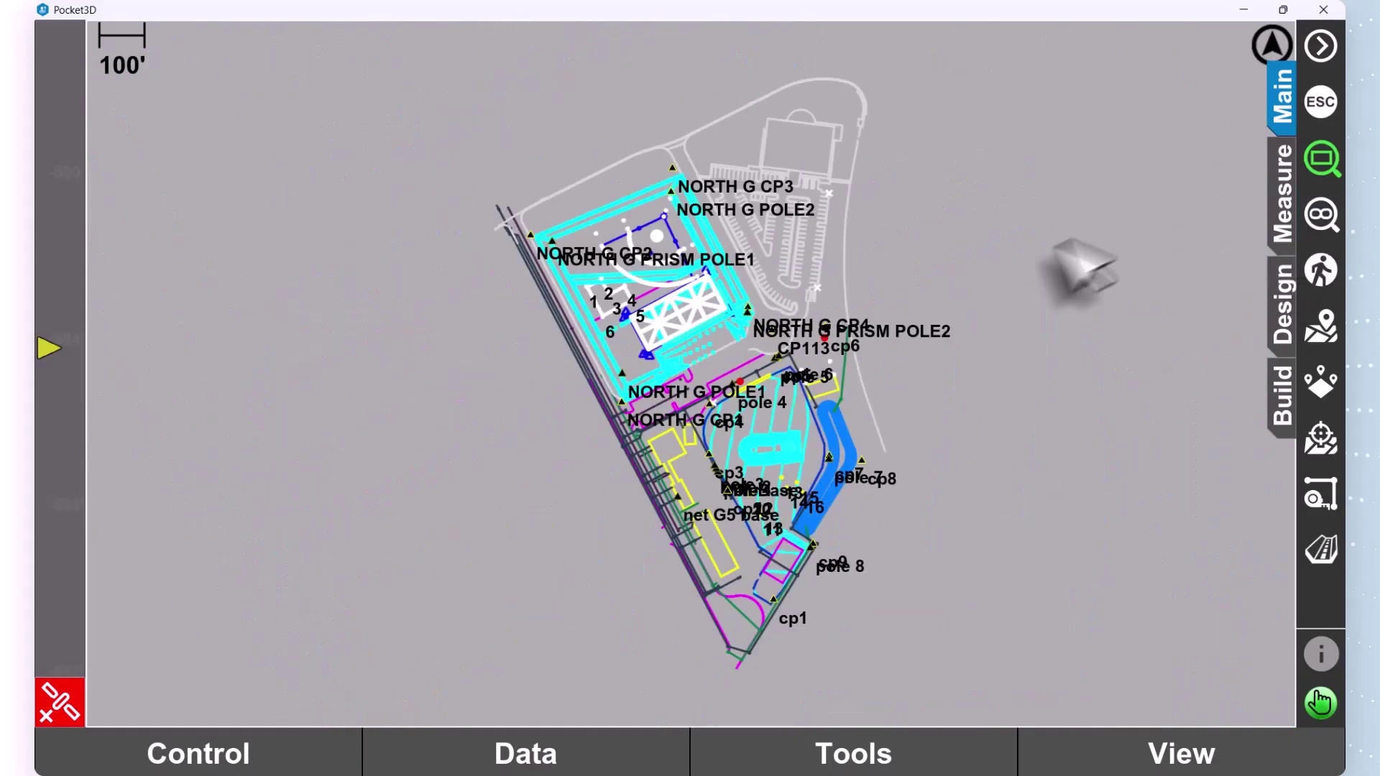
{"action": "scroll", "coordinate": [762, 410], "scroll_direction": "up", "scroll_amount": 5}
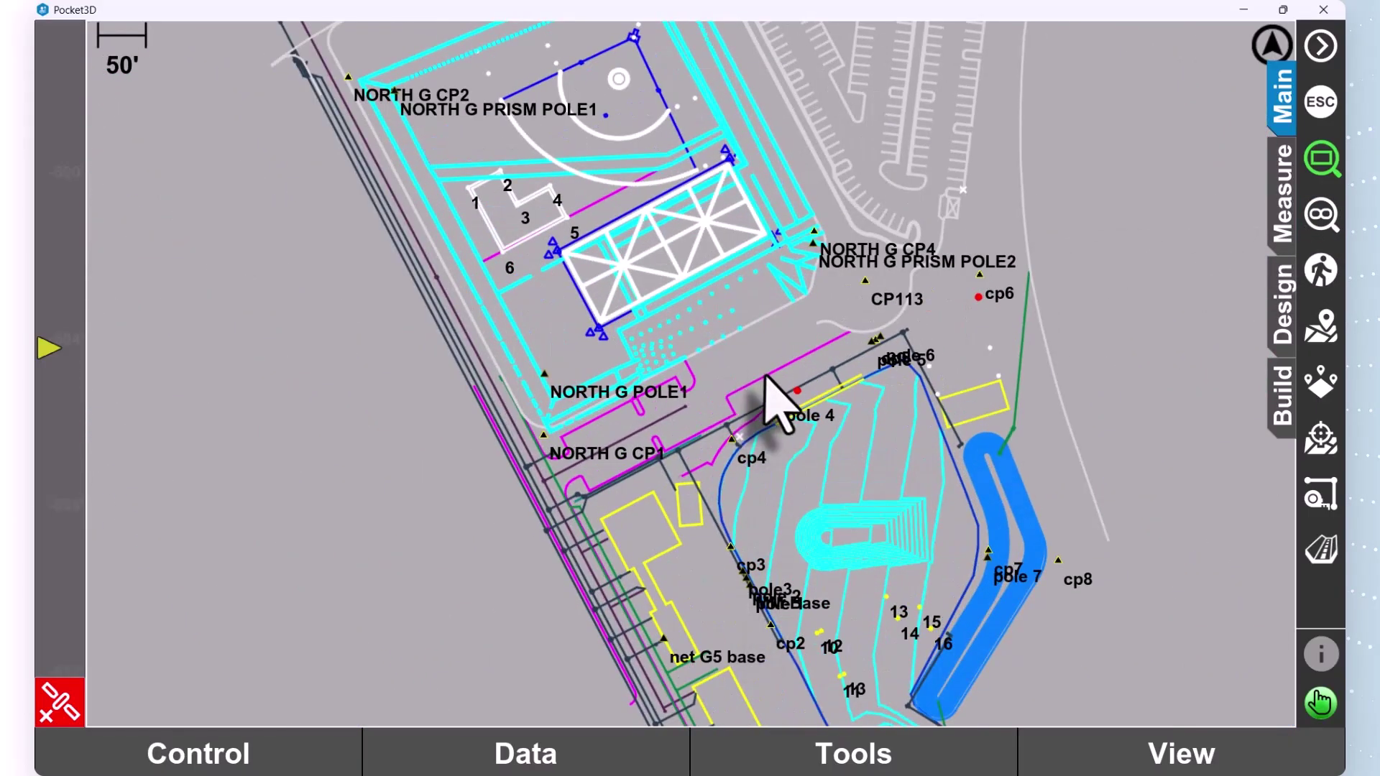
{"action": "left_click", "coordinate": [1319, 214]}
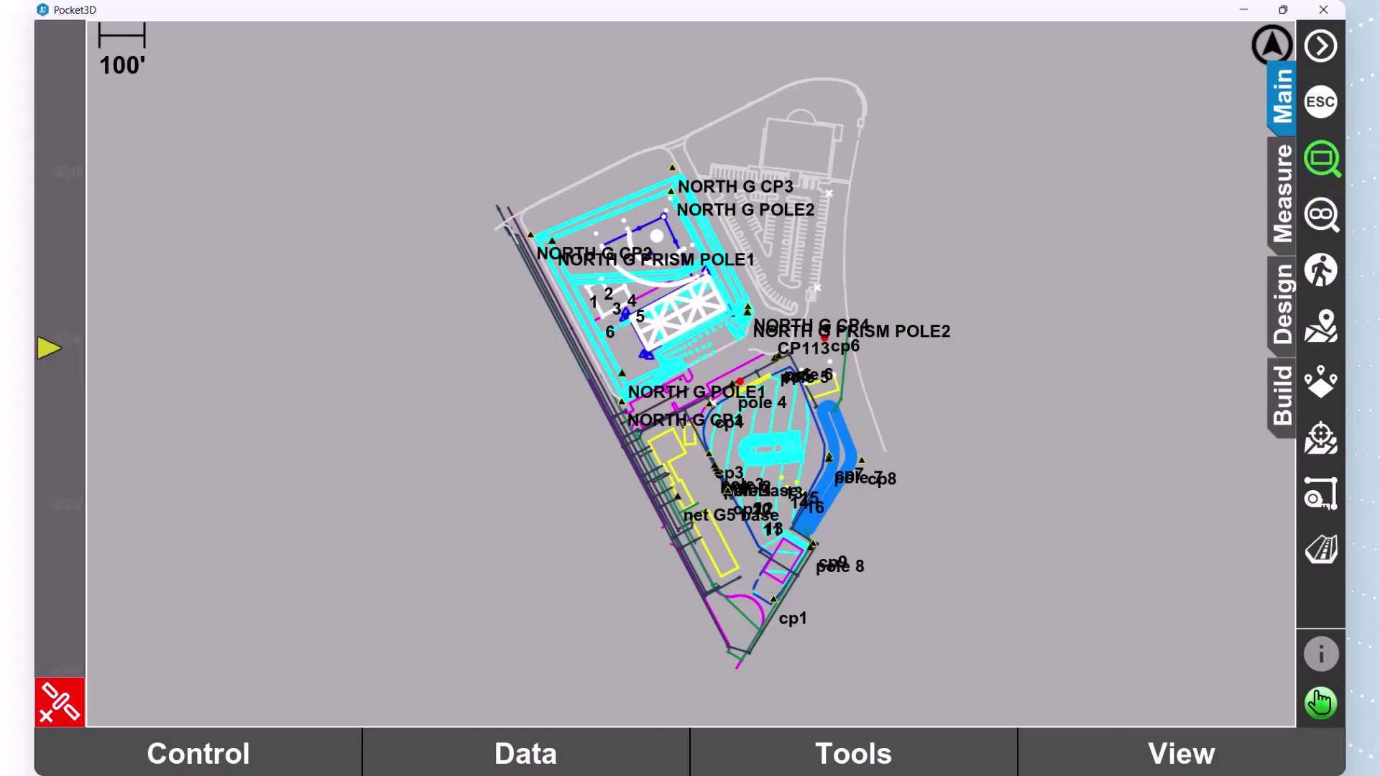
Open the list of view options.
{"action": "left_click", "coordinate": [1241, 755]}
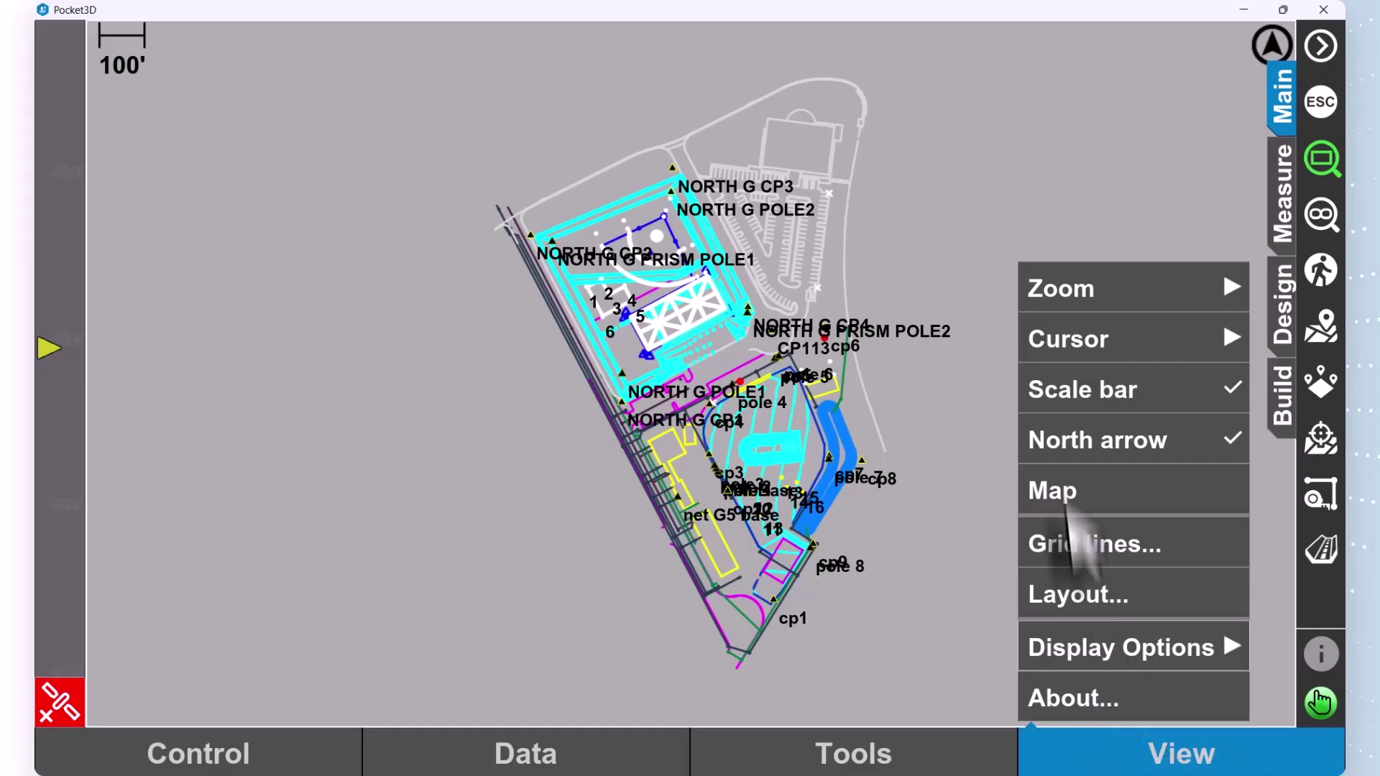